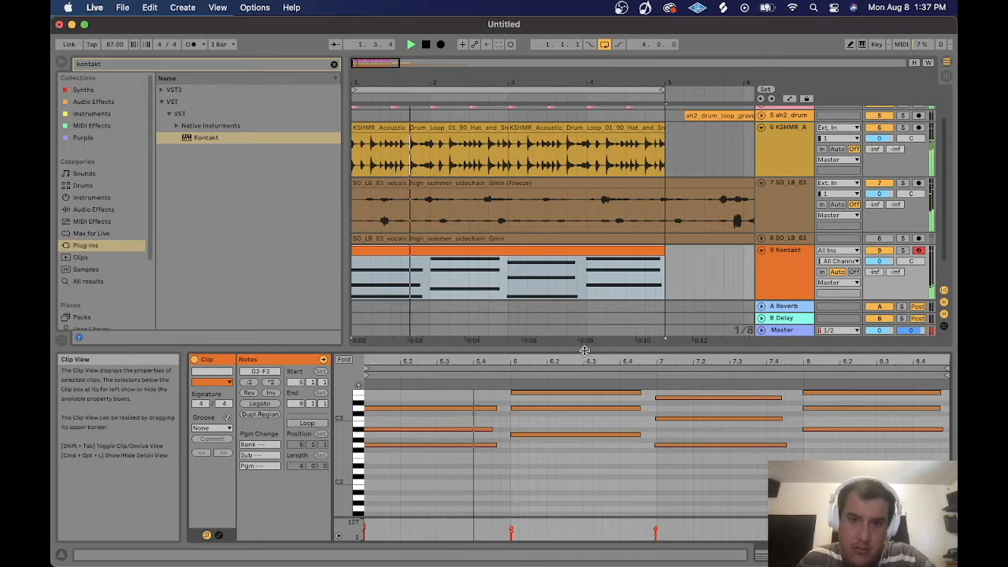
{"action": "key", "text": "super+a"}
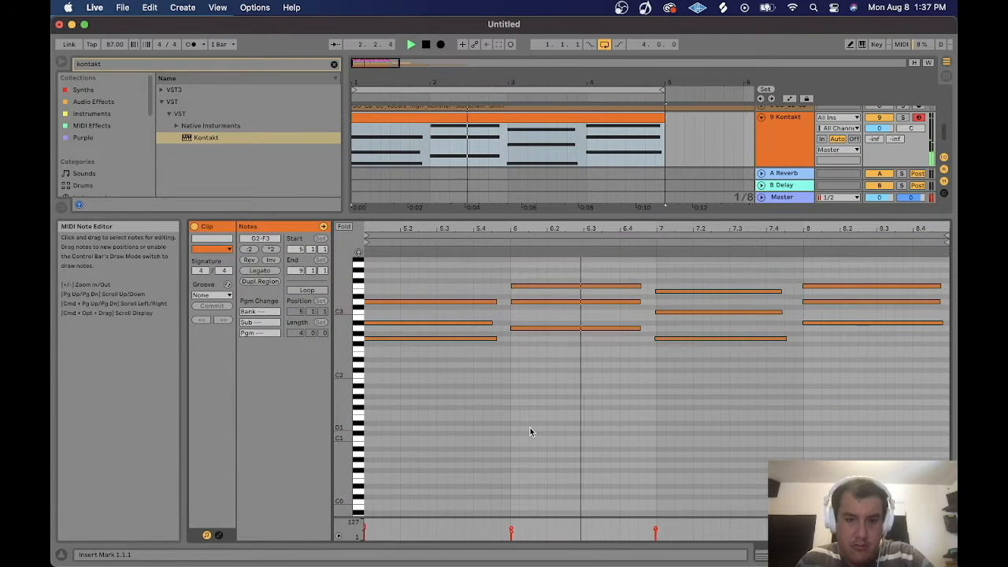
{"action": "key", "text": "shift+Down"}
{"action": "key", "text": "shift+Up"}
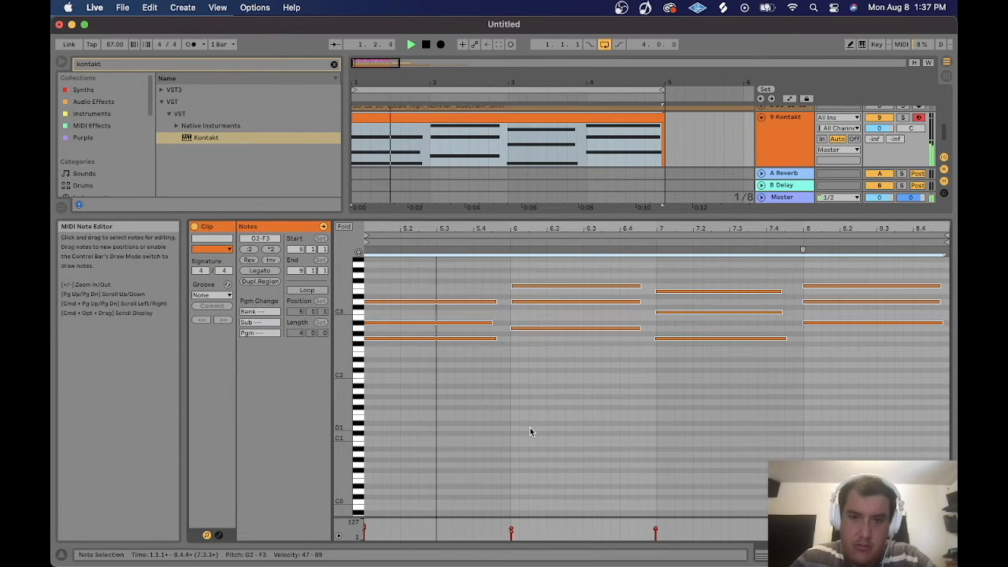
Select the upper notes of the first and third chords and transpose each group down an octave.
{"action": "left_click_drag", "start_coordinate": [475, 256], "coordinate": [539, 309]}
{"action": "key", "text": "shift+Down"}
{"action": "key", "text": "space"}
{"action": "left_click_drag", "start_coordinate": [733, 265], "coordinate": [834, 305]}
{"action": "key", "text": "shift+Down"}
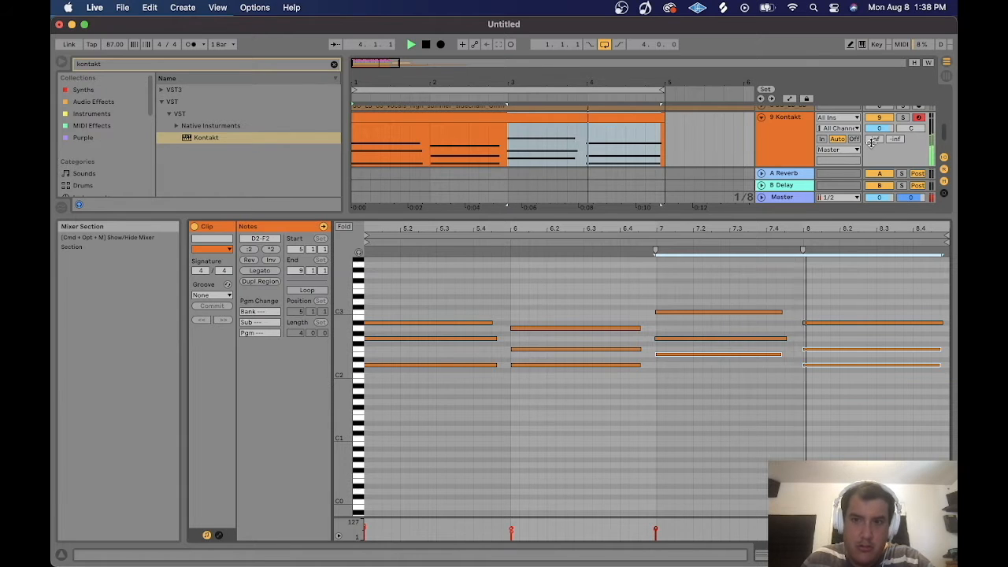
Load the UBK-1 plugin onto the Kontakt track and open its plugin window.
{"action": "left_click_drag", "start_coordinate": [719, 218], "coordinate": [720, 248]}
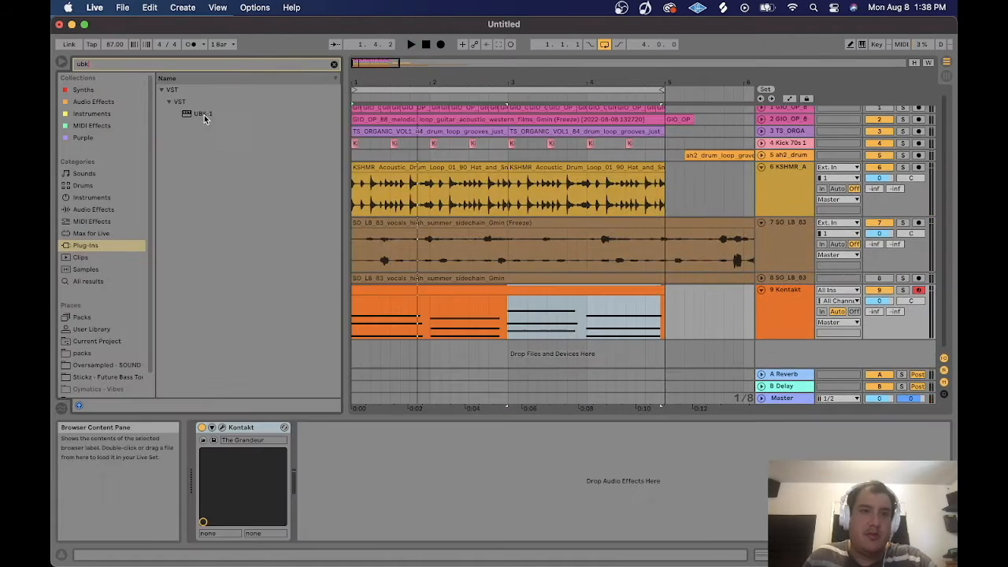
{"action": "left_click", "coordinate": [203, 115]}
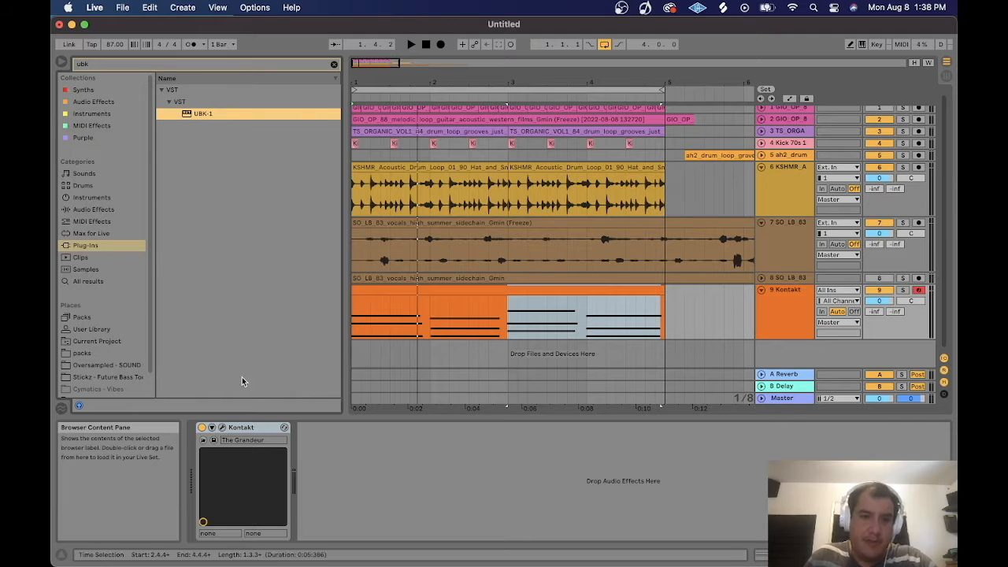
{"action": "left_click", "coordinate": [518, 177]}
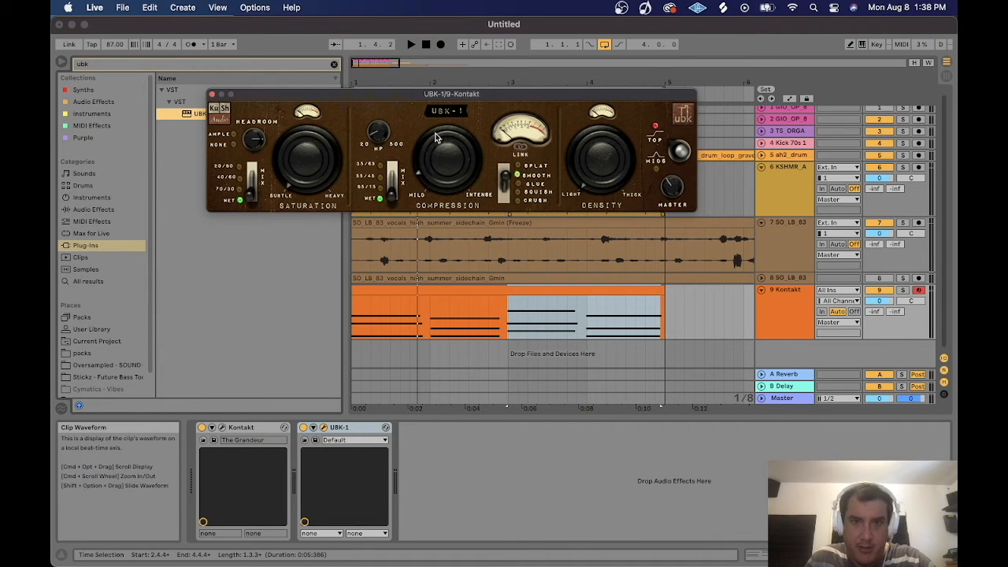
Start playback and solo the Kontakt track.
{"action": "key", "text": "space"}
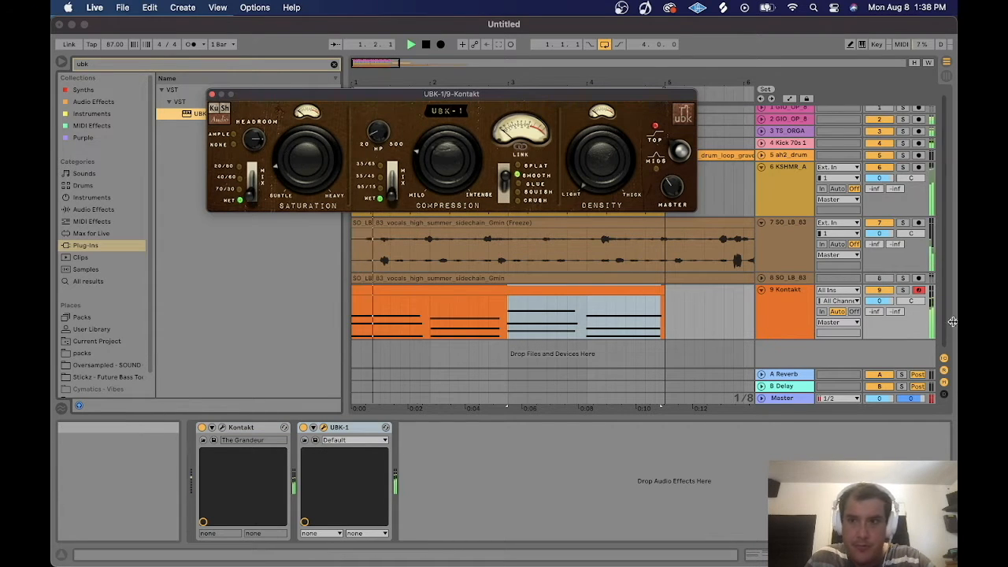
{"action": "left_click", "coordinate": [902, 289]}
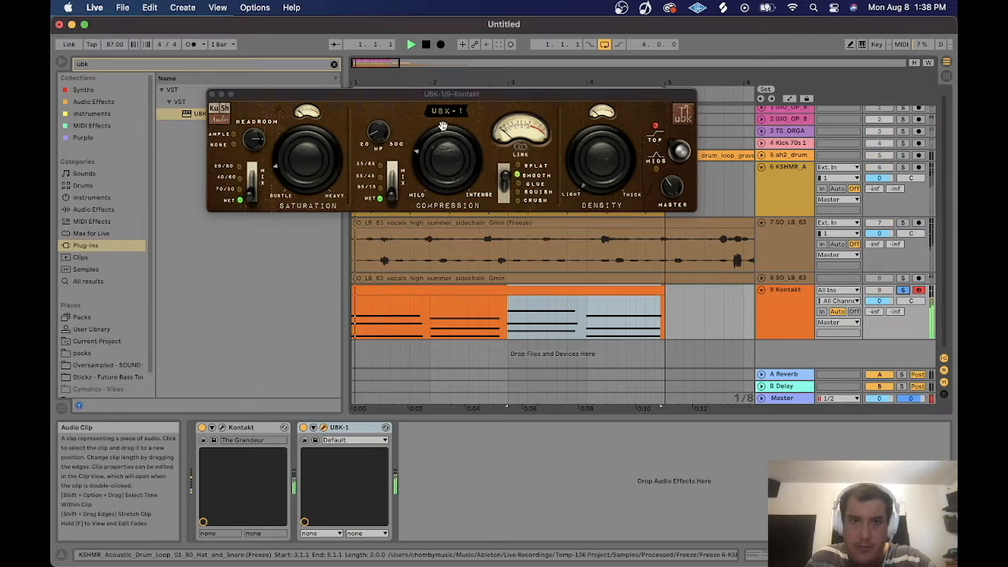
Adjust UBK-1's compression amount, compression mix setting and saturation knob.
{"action": "mouse_move", "coordinate": [445, 158]}
{"action": "left_mouse_down"}
{"action": "mouse_move", "coordinate": [445, 204]}
{"action": "mouse_move", "coordinate": [446, 149]}
{"action": "left_mouse_up"}
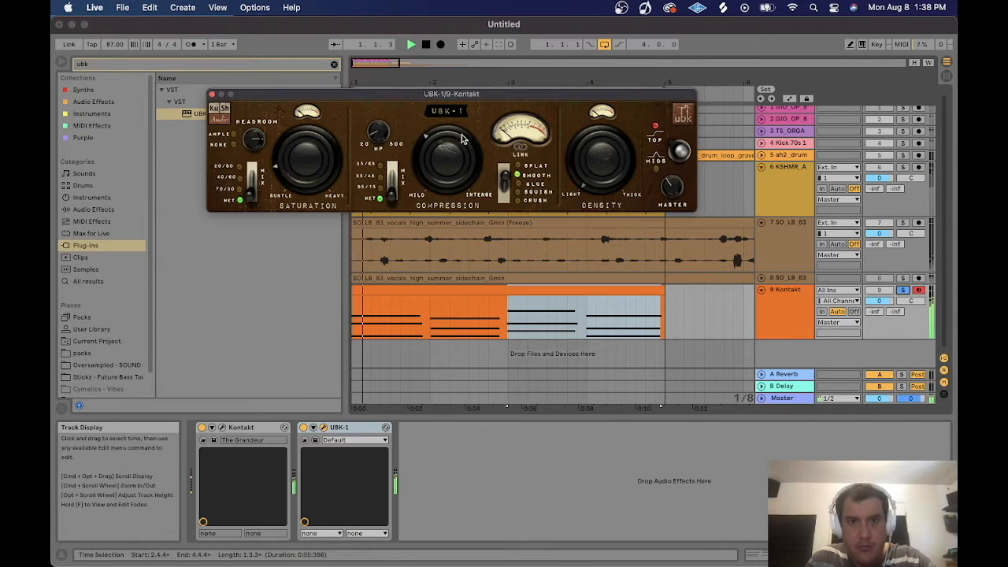
{"action": "left_click", "coordinate": [383, 186]}
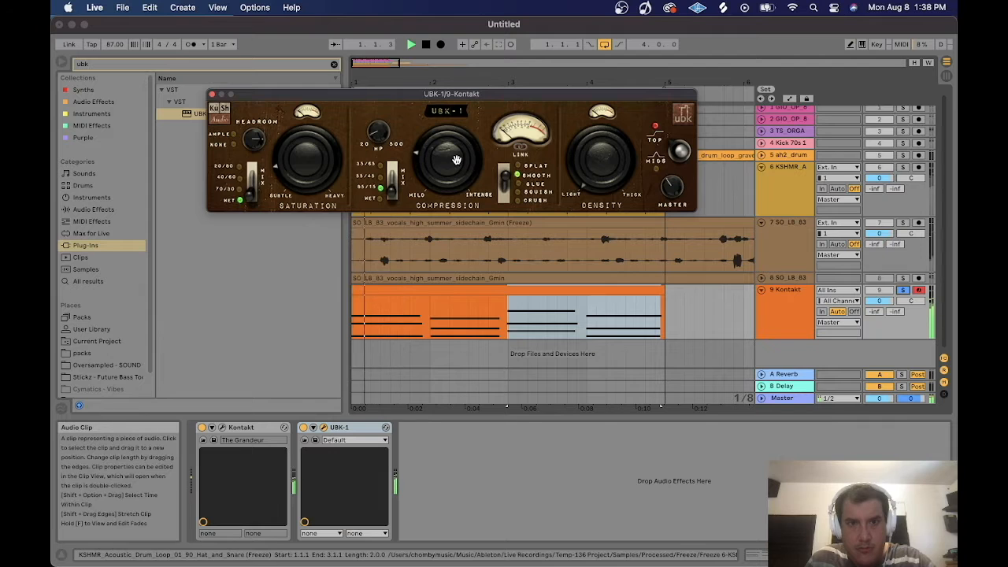
{"action": "left_click_drag", "start_coordinate": [311, 150], "coordinate": [314, 128]}
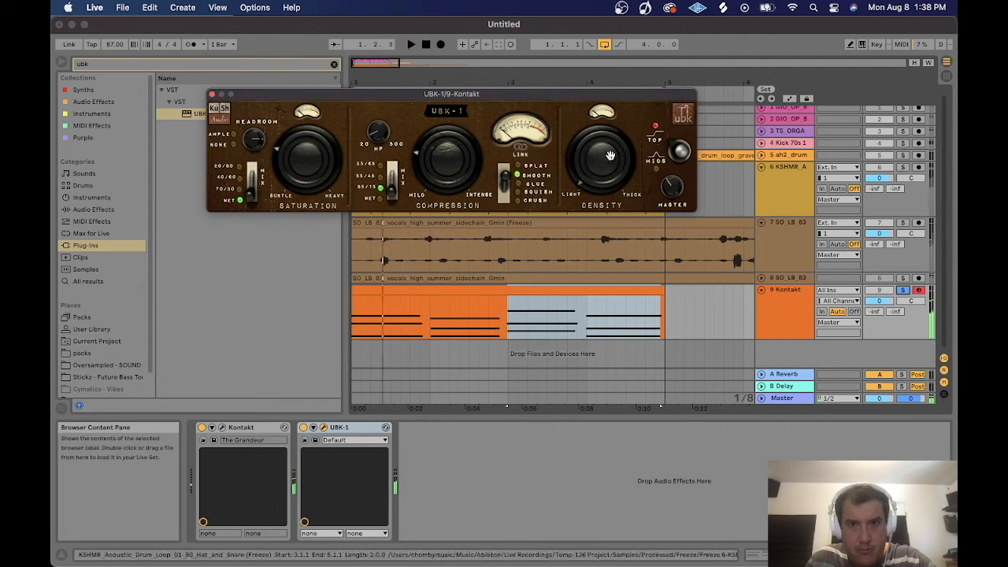
Toggle UBK-1 off and back on to compare, and close its plugin window.
{"action": "left_click", "coordinate": [305, 428]}
{"action": "left_click", "coordinate": [304, 427]}
{"action": "left_click", "coordinate": [212, 93]}
Search audio effects for "sat" and add the A Bit Warmer preset after UBK-1.
{"action": "left_click", "coordinate": [130, 68]}
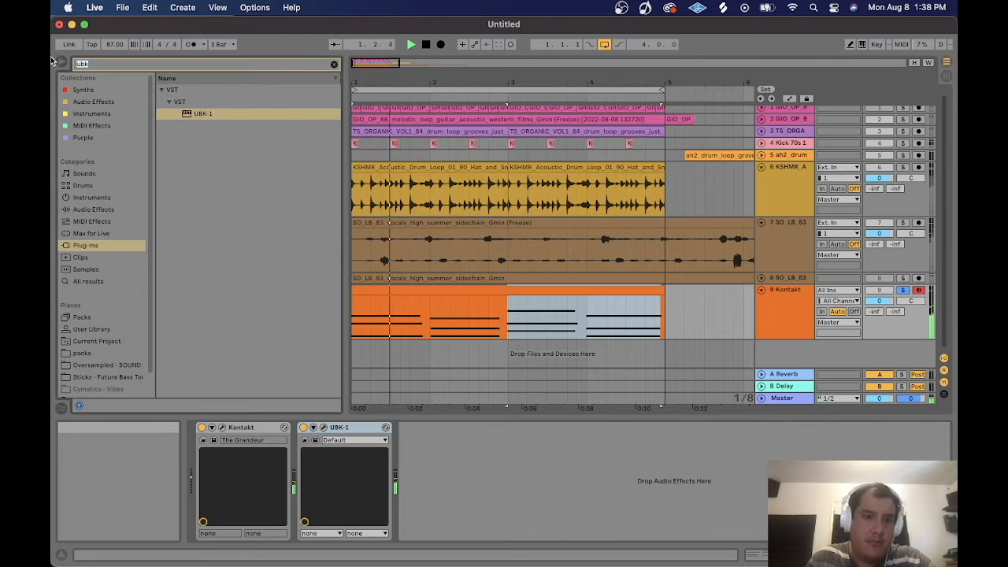
{"action": "type", "text": "sat"}
{"action": "left_click", "coordinate": [103, 102]}
{"action": "left_click_drag", "start_coordinate": [202, 104], "coordinate": [452, 450]}
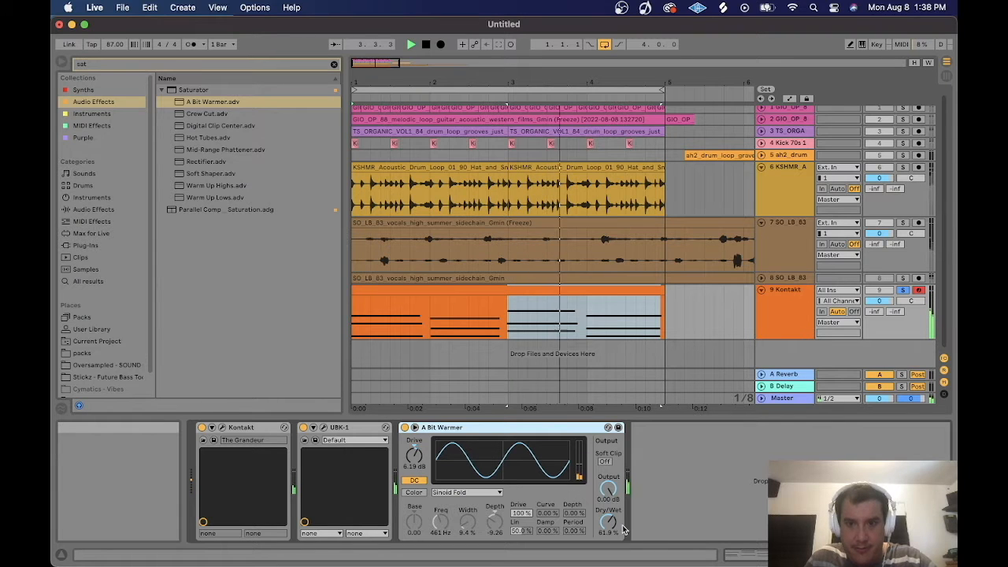
Set A Bit Warmer's Dry/Wet to 55 % and stop playback.
{"action": "left_click_drag", "start_coordinate": [608, 526], "coordinate": [611, 534]}
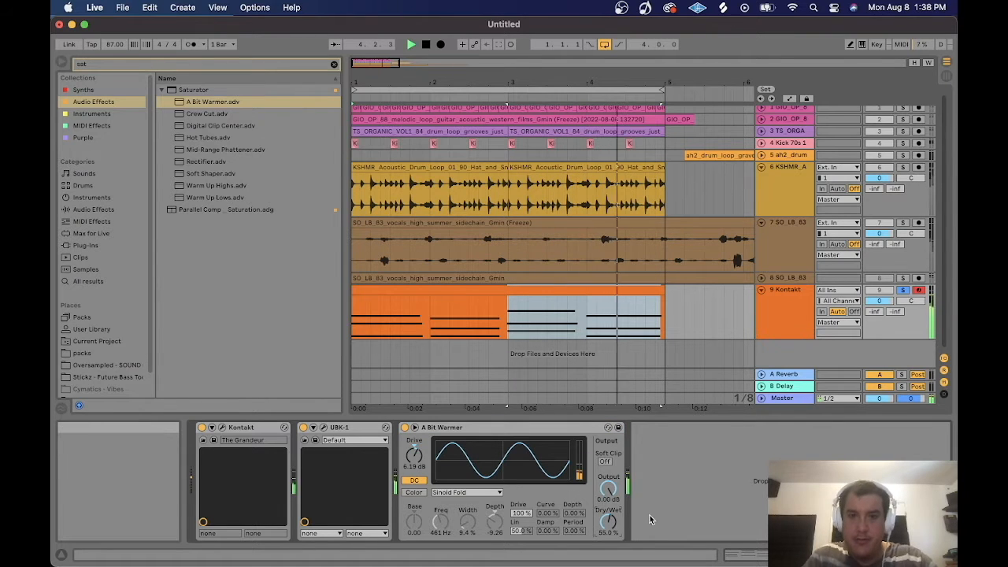
{"action": "key", "text": "space"}
Open the Kontakt clip and move the first chord's lowest note down to G1.
{"action": "double_click", "coordinate": [359, 337]}
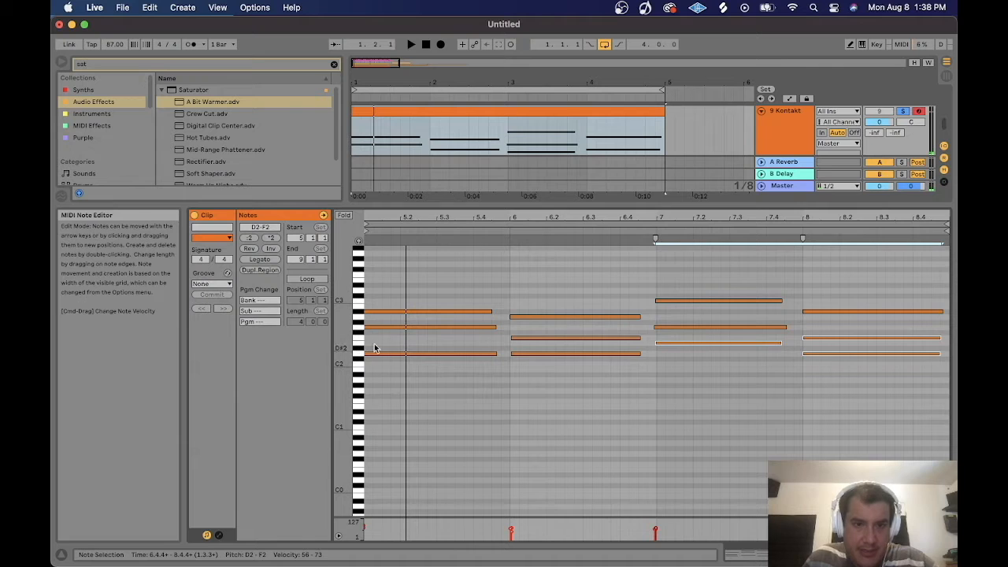
{"action": "left_click", "coordinate": [374, 327]}
{"action": "left_click_drag", "start_coordinate": [377, 331], "coordinate": [379, 391]}
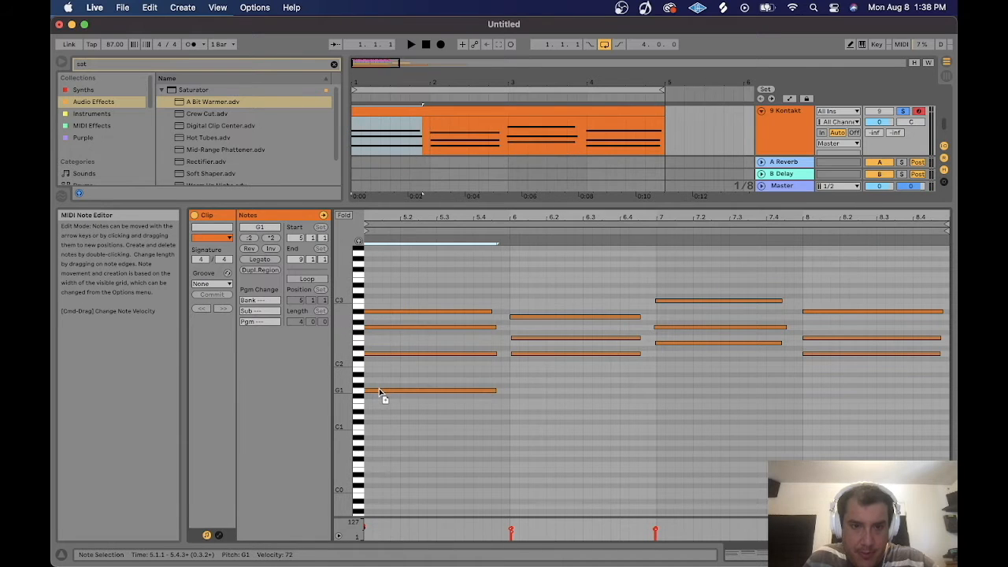
Quantize all notes to 1/8 note starts at 87 % amount.
{"action": "key", "text": "super+a"}
{"action": "right_click", "coordinate": [463, 272]}
{"action": "left_click", "coordinate": [488, 308]}
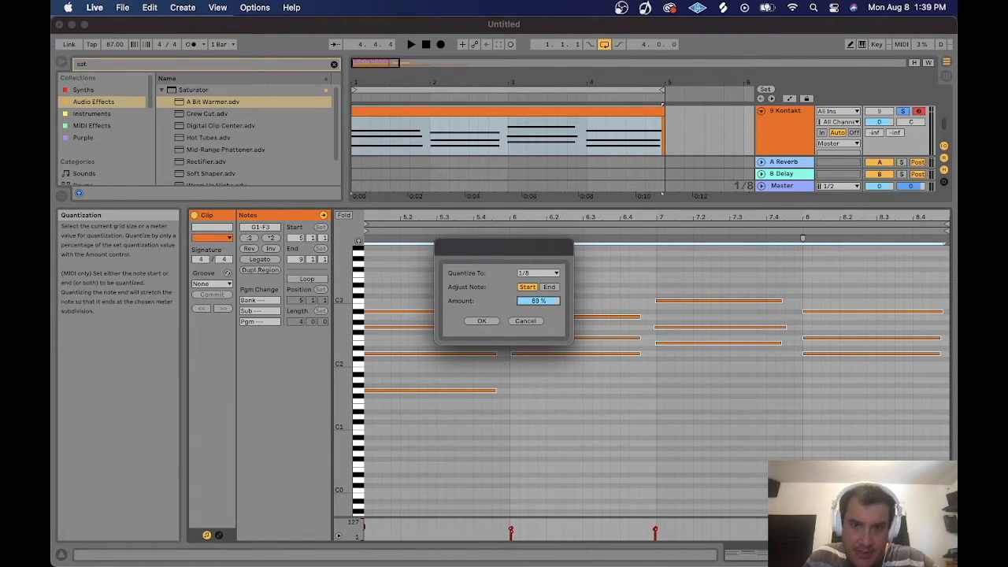
{"action": "left_click", "coordinate": [482, 322]}
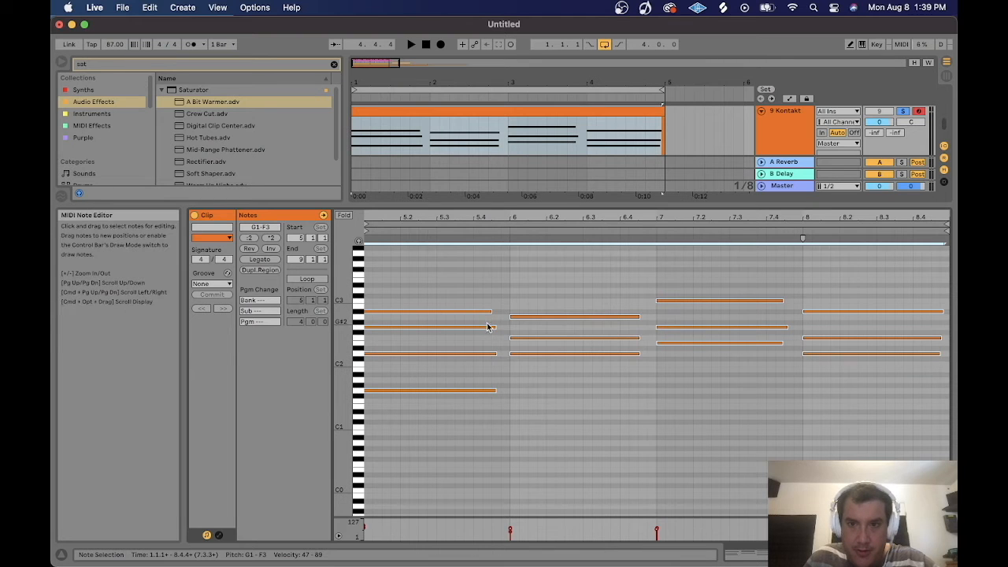
Draw a low bass note under the second chord.
{"action": "double_click", "coordinate": [529, 411]}
{"action": "left_click_drag", "start_coordinate": [529, 413], "coordinate": [529, 417]}
Draw a bass note under the third chord and move it up to B1.
{"action": "left_click", "coordinate": [668, 312]}
{"action": "double_click", "coordinate": [668, 401]}
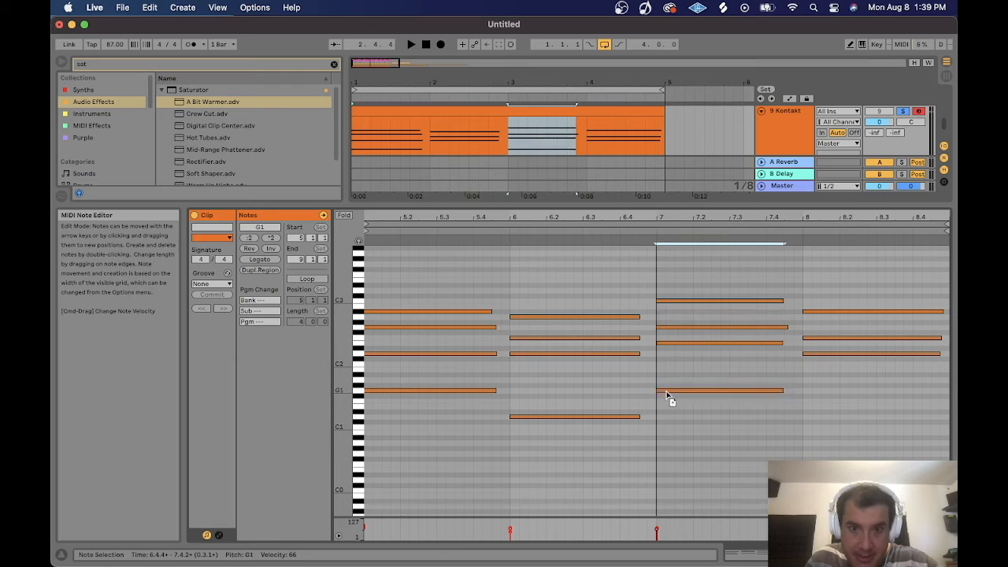
{"action": "left_click_drag", "start_coordinate": [668, 404], "coordinate": [666, 372]}
Draw a bass note under the fourth chord and drag it down into the low octave.
{"action": "double_click", "coordinate": [814, 350]}
{"action": "left_click_drag", "start_coordinate": [814, 351], "coordinate": [812, 441]}
Move the third chord's bass note to C1 and play the clip.
{"action": "left_click_drag", "start_coordinate": [768, 414], "coordinate": [739, 373]}
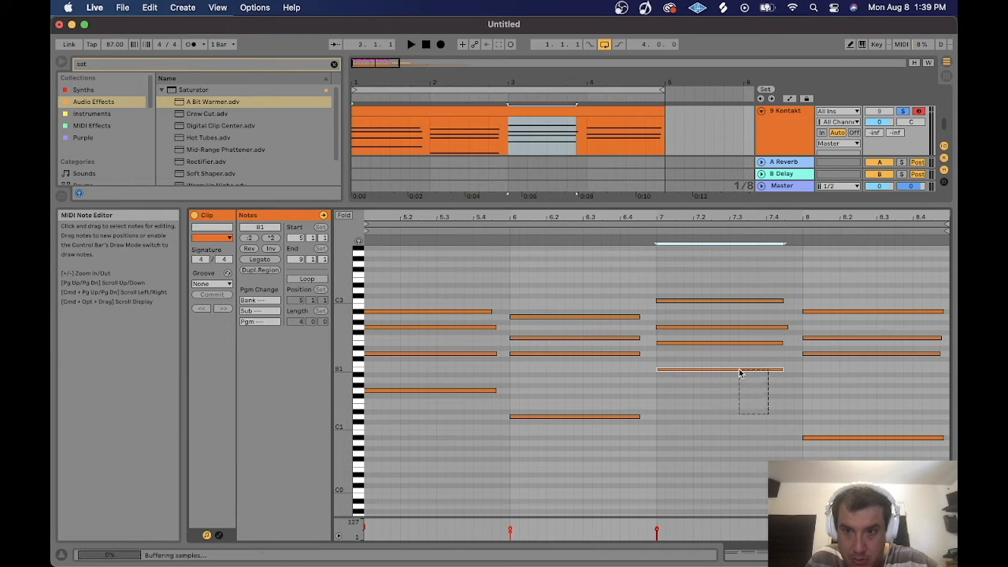
{"action": "key", "text": "Up"}
{"action": "key", "text": "space"}
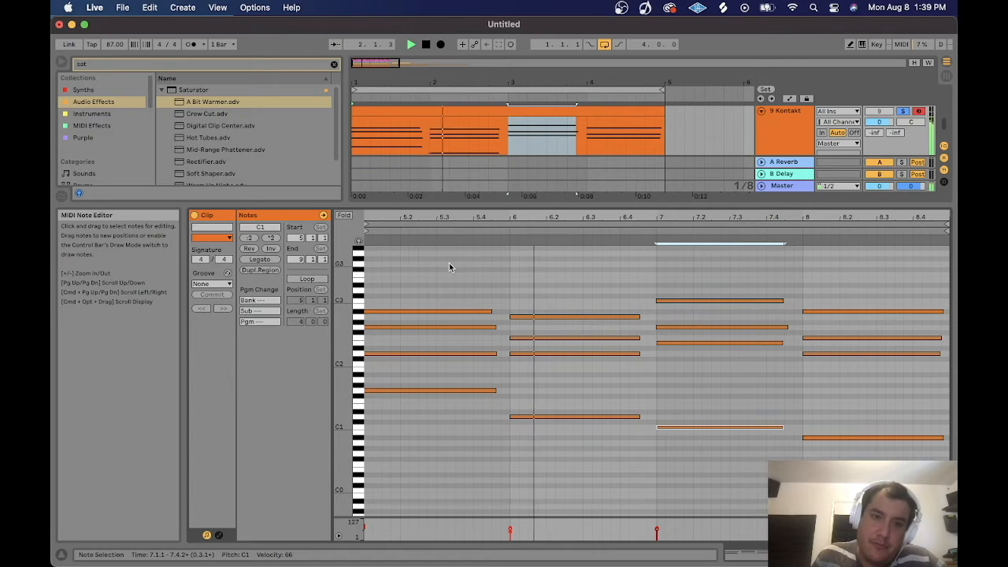
Select all notes and make them legato.
{"action": "key", "text": "super+a"}
{"action": "left_click", "coordinate": [267, 259]}
{"action": "left_click", "coordinate": [516, 281]}
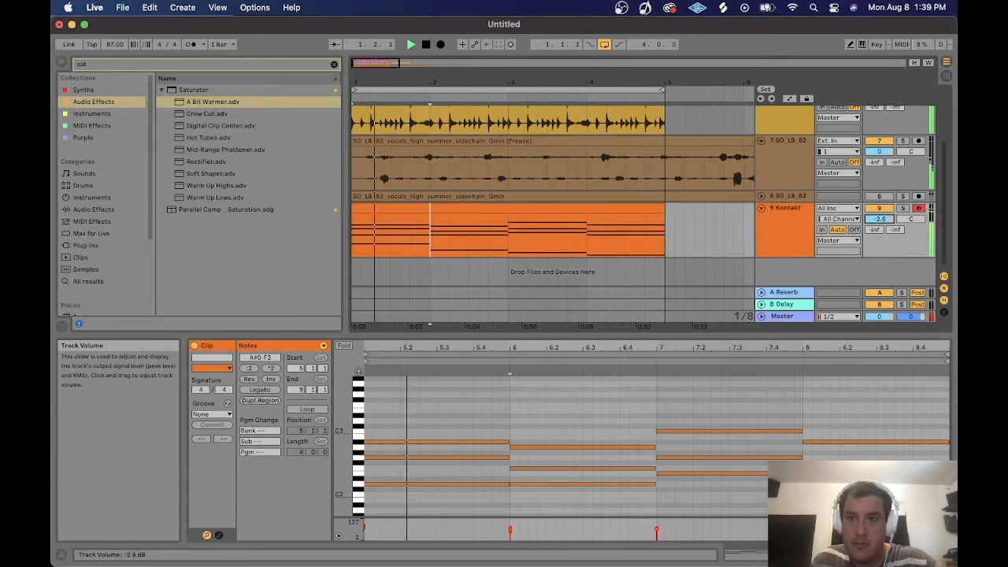
Set the Kontakt track's volume to -4.0 dB and rename the track Piano.
{"action": "left_click_drag", "start_coordinate": [879, 219], "coordinate": [879, 225]}
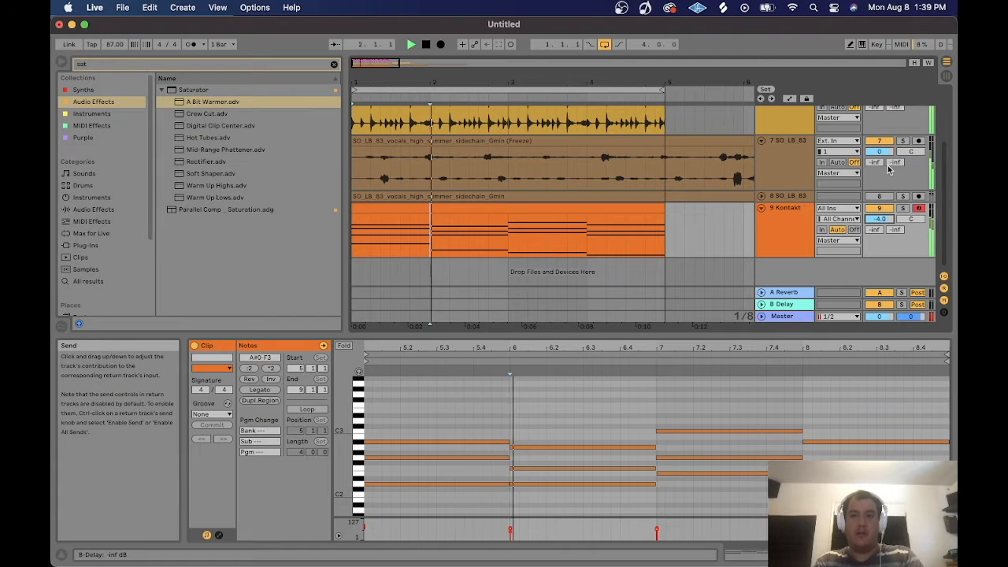
{"action": "left_click", "coordinate": [784, 228]}
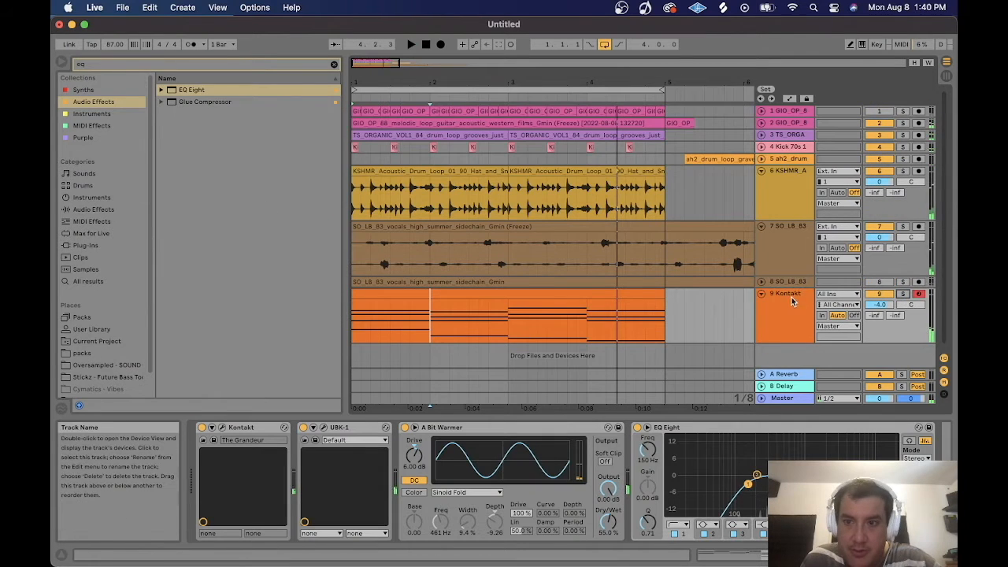
{"action": "left_click", "coordinate": [788, 298]}
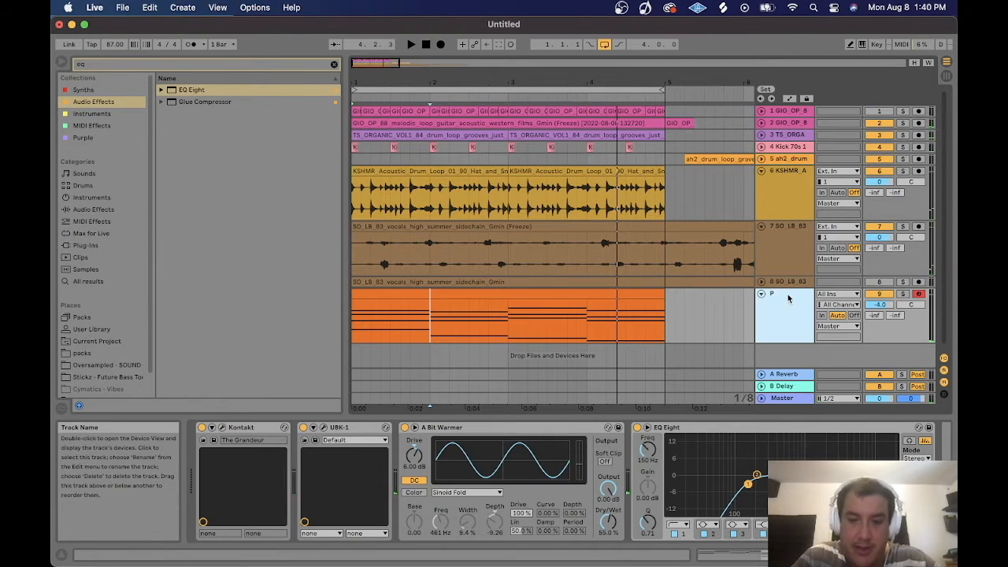
Toggle the vocal track's solo and start playback.
{"action": "left_click", "coordinate": [904, 227]}
{"action": "key", "text": "space"}
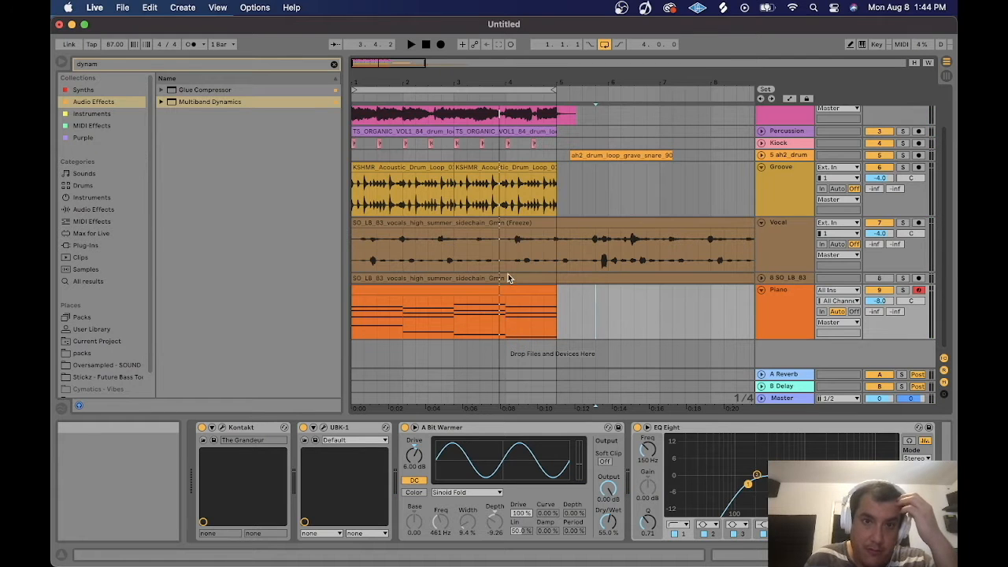
Import the RS1_Cadence_Stem_Lead_Vocal_G_90 sample onto a new audio track and position the clip in the arrangement.
{"action": "left_click_drag", "start_coordinate": [354, 63], "coordinate": [356, 113]}
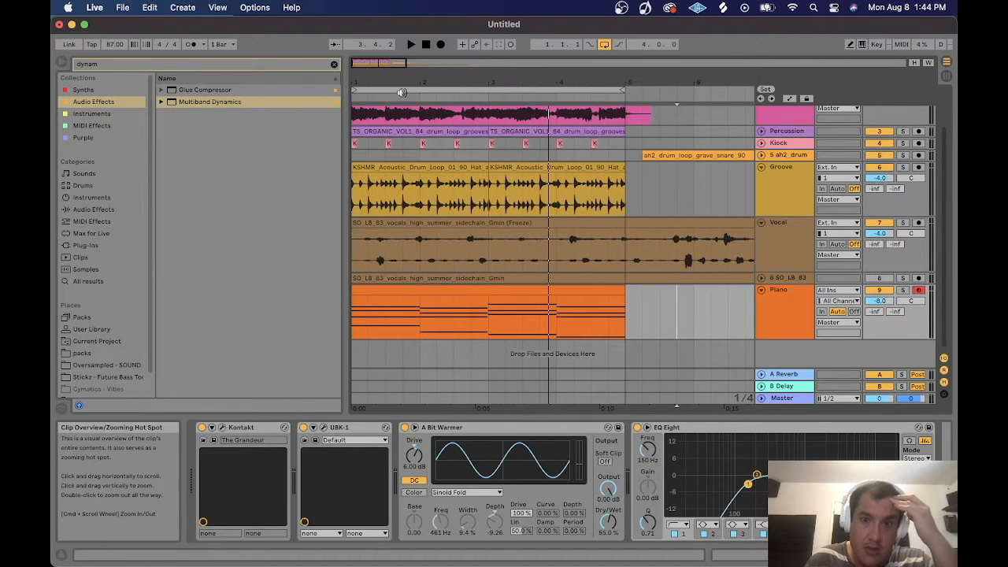
{"action": "left_click", "coordinate": [728, 8]}
{"action": "left_click_drag", "start_coordinate": [214, 281], "coordinate": [666, 353]}
{"action": "left_click_drag", "start_coordinate": [711, 320], "coordinate": [425, 325]}
{"action": "left_click", "coordinate": [364, 332]}
{"action": "left_click", "coordinate": [372, 331]}
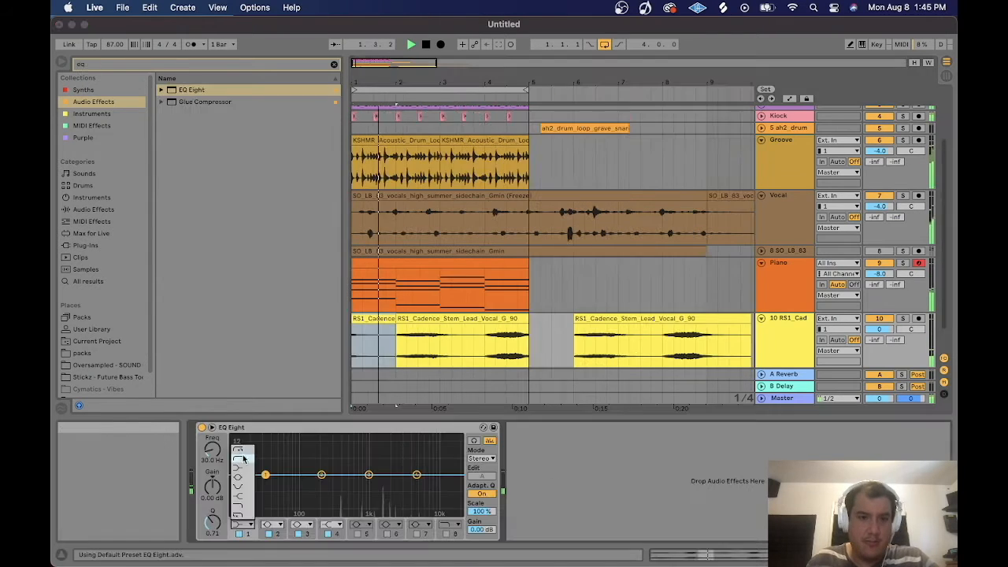
Set the EQ Eight low-cut frequency on the vocal stem track to 391 Hz.
{"action": "left_click_drag", "start_coordinate": [212, 453], "coordinate": [212, 437]}
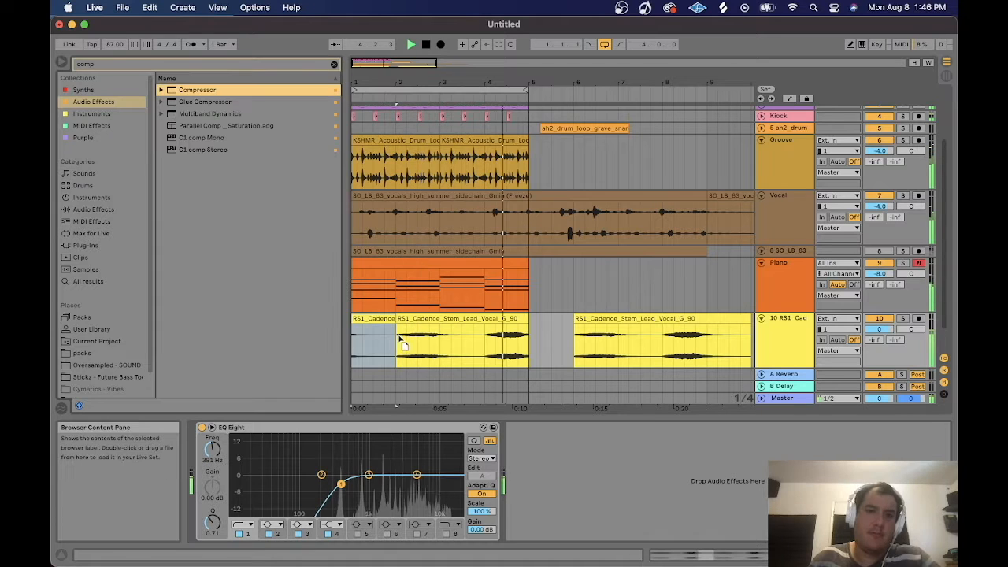
Add a Compressor after the EQ, setting threshold to -15.3 dB and adjusting its release.
{"action": "double_click", "coordinate": [197, 89]}
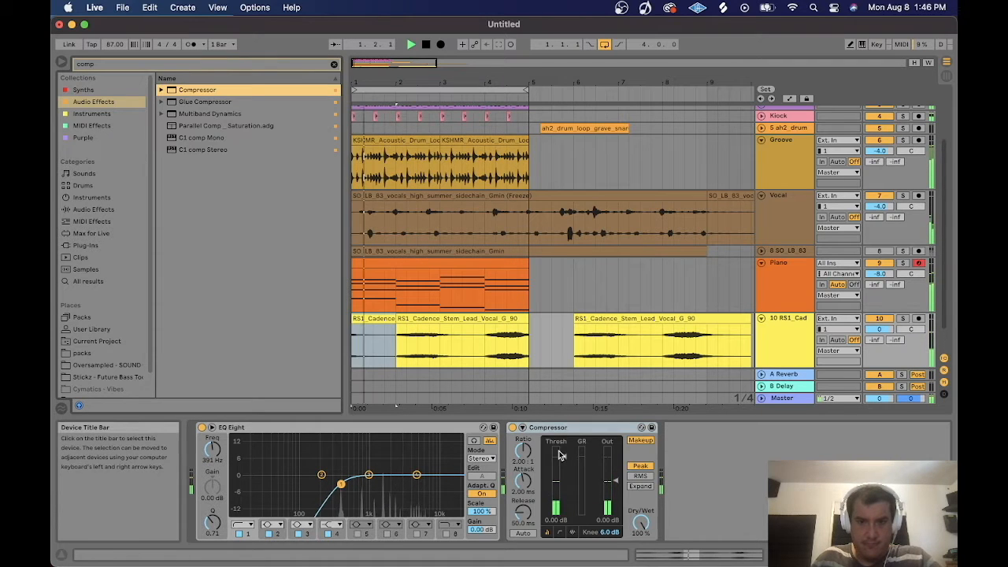
{"action": "left_click_drag", "start_coordinate": [560, 455], "coordinate": [561, 465]}
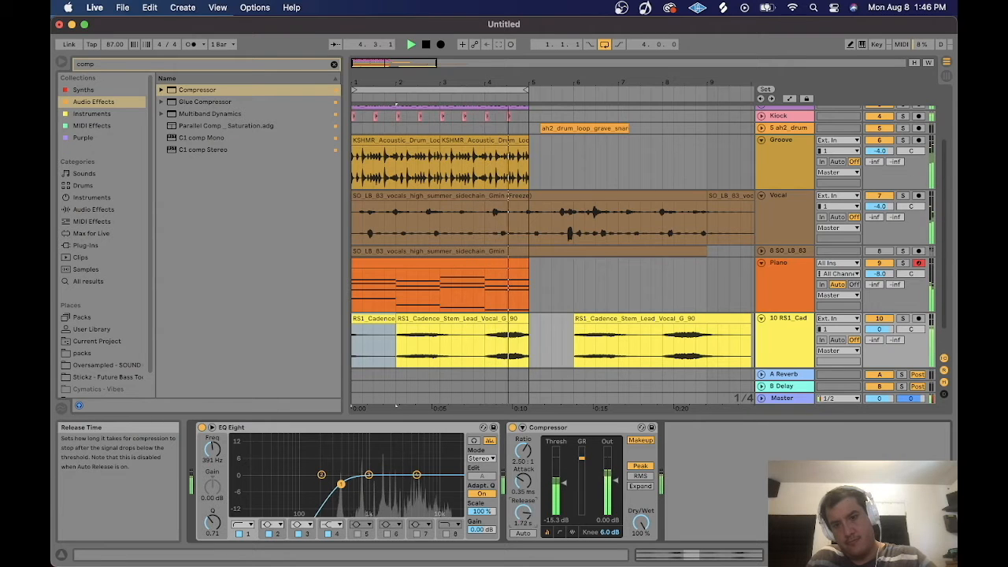
{"action": "left_click_drag", "start_coordinate": [523, 512], "coordinate": [523, 514]}
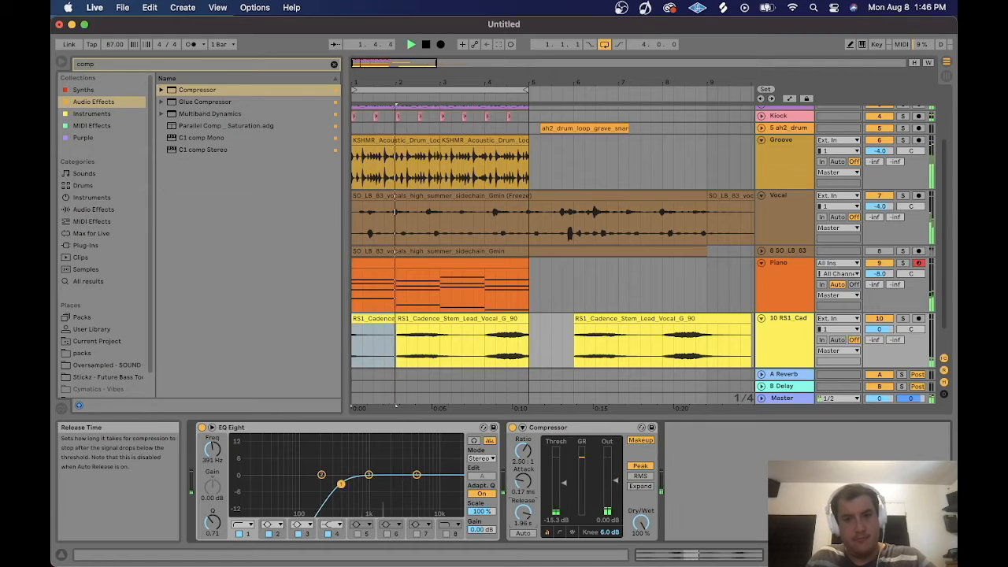
Search for Effectrix and load it onto the vocal stem track.
{"action": "left_click", "coordinate": [106, 69]}
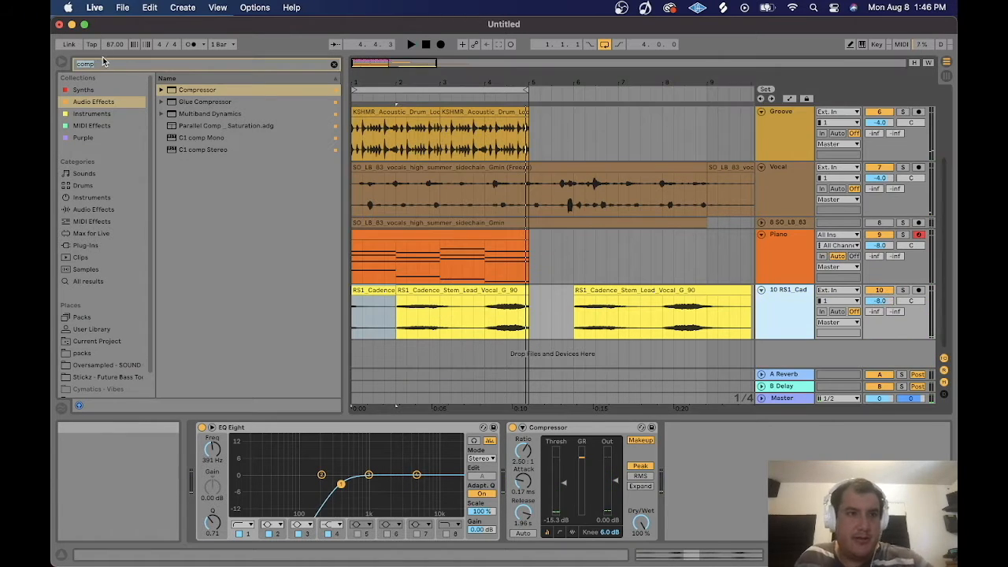
{"action": "left_click", "coordinate": [110, 66]}
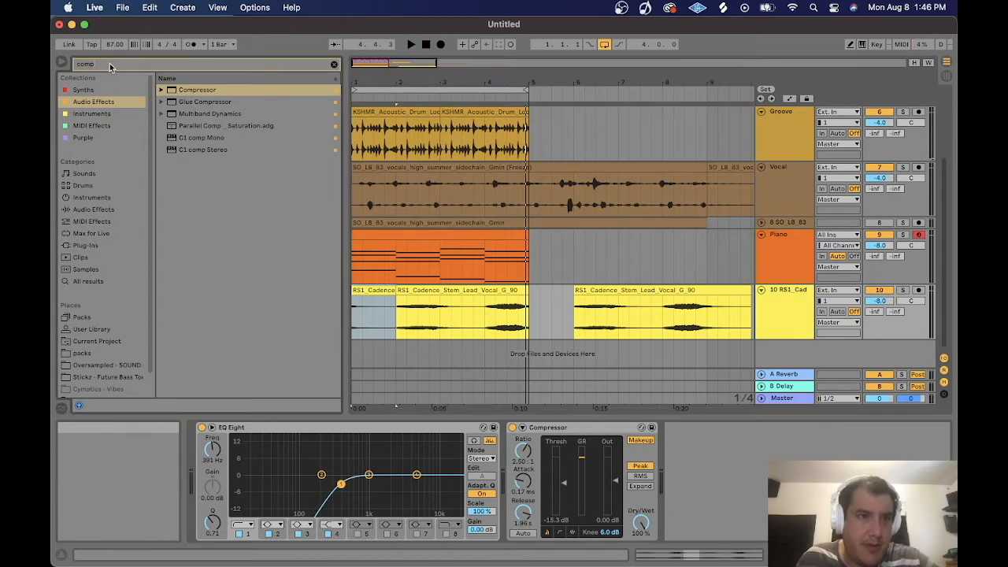
{"action": "type", "text": "effectrix"}
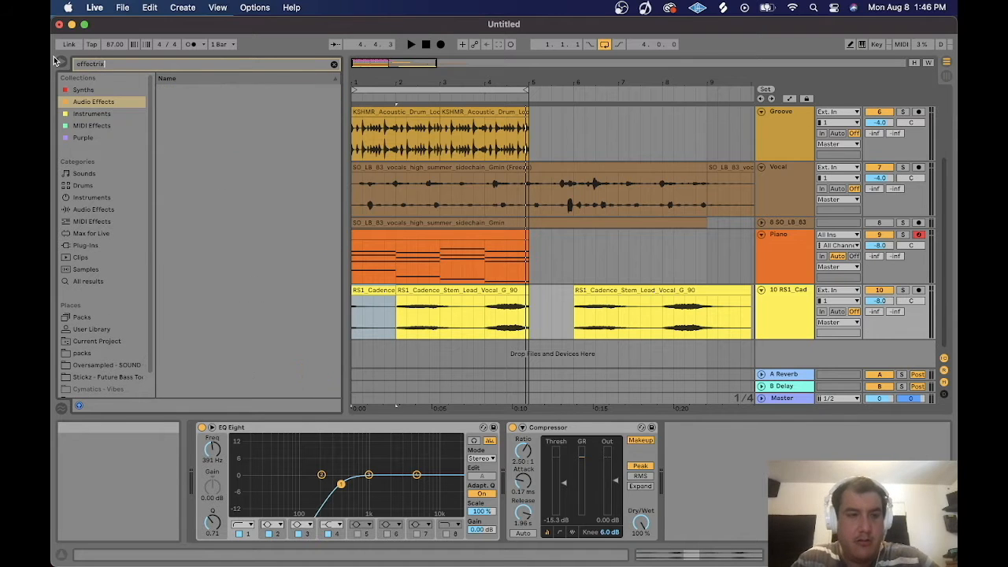
{"action": "left_click", "coordinate": [209, 126]}
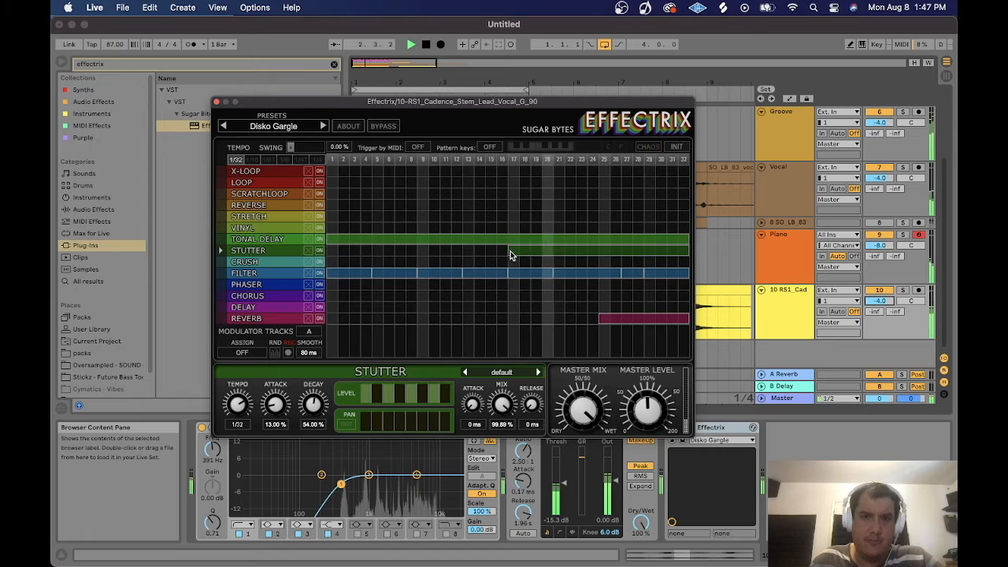
Extend the Stutter sequence to the pattern start and clear the first steps of the Filter row.
{"action": "left_click_drag", "start_coordinate": [507, 251], "coordinate": [334, 260]}
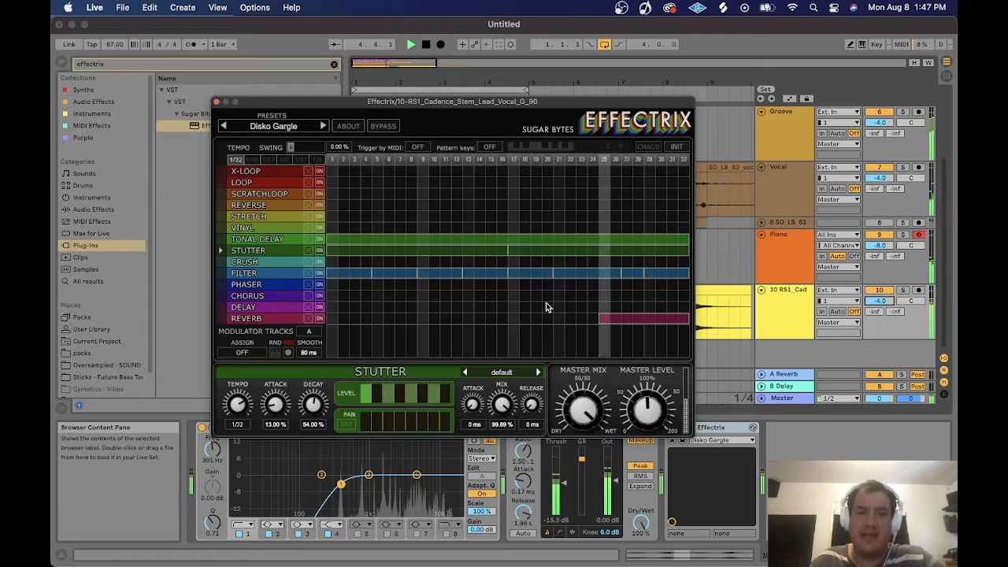
{"action": "left_click_drag", "start_coordinate": [331, 275], "coordinate": [370, 272]}
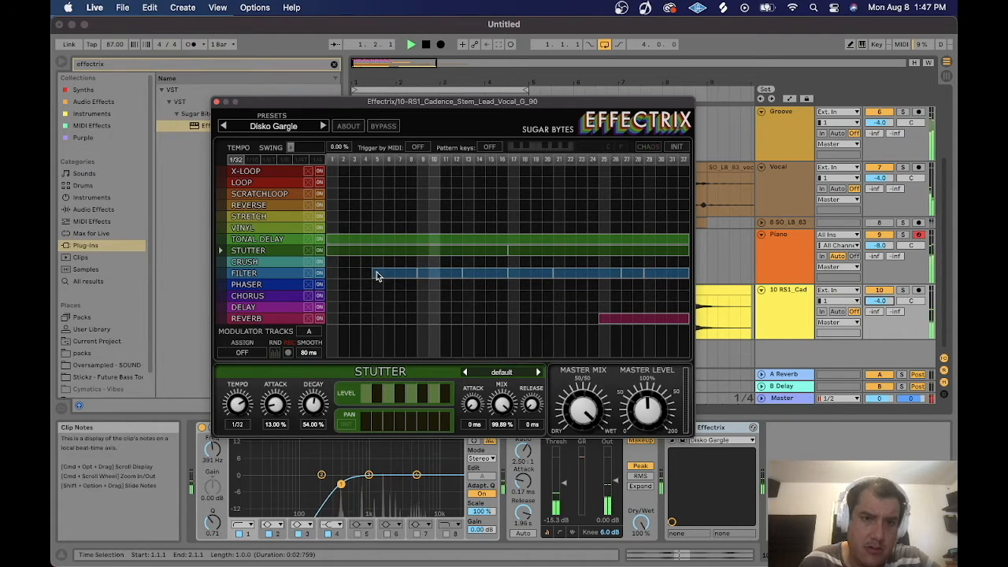
Clear the remaining Filter and Reverb steps from the Effectrix sequence.
{"action": "left_click_drag", "start_coordinate": [375, 276], "coordinate": [649, 276]}
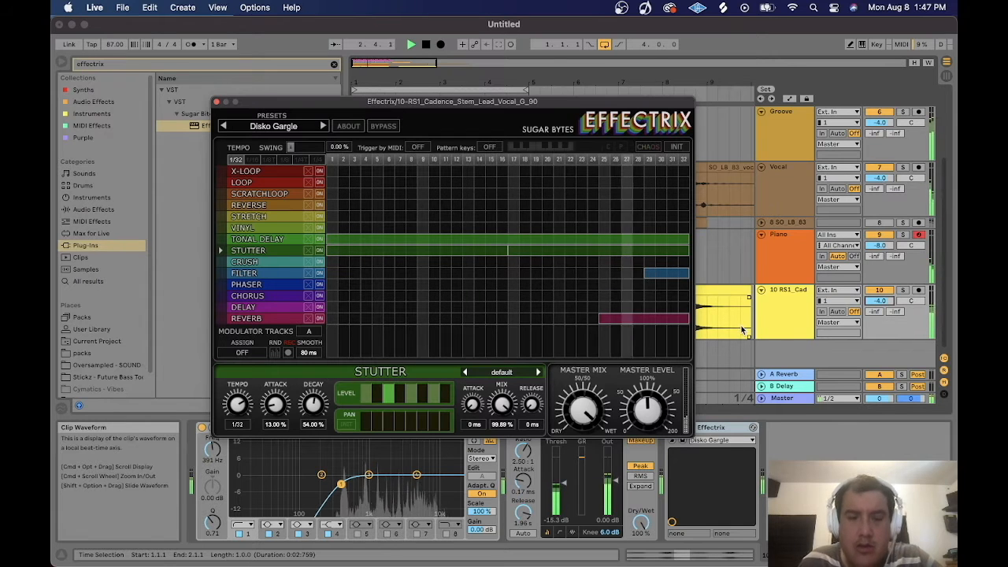
{"action": "left_click", "coordinate": [650, 273]}
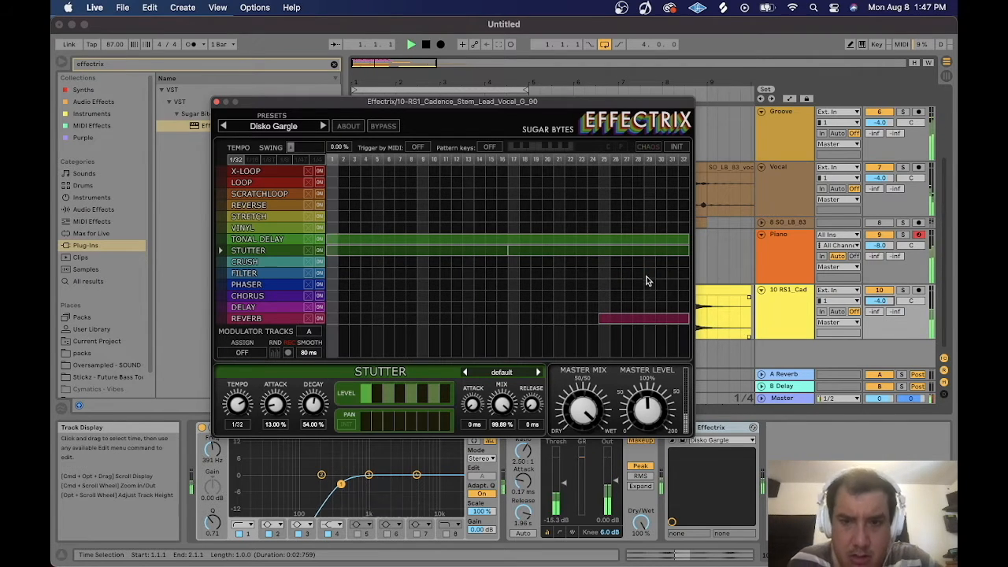
{"action": "left_click", "coordinate": [603, 318]}
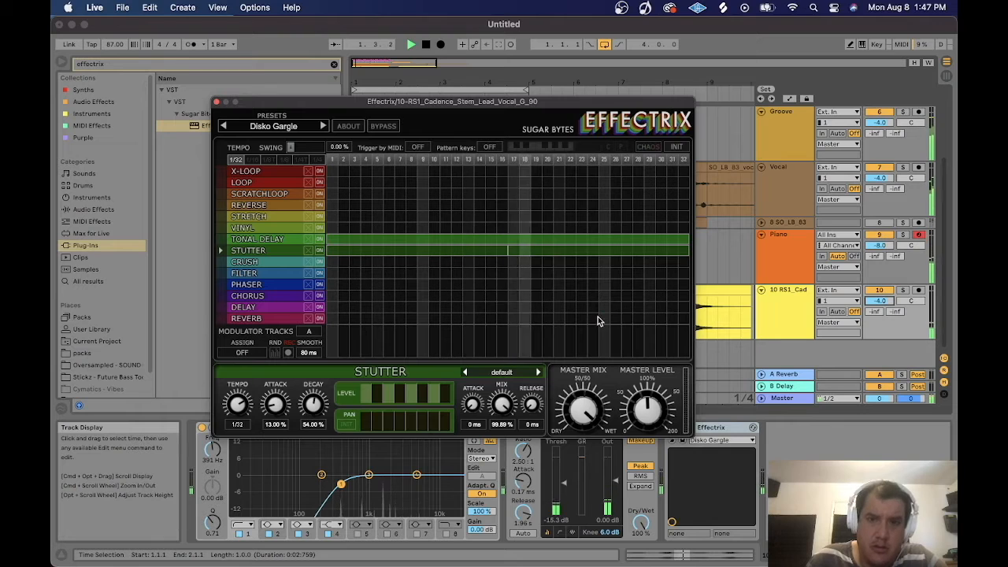
Redraw the Tonal Delay row across the full pattern and close the Effectrix window.
{"action": "left_click", "coordinate": [330, 240]}
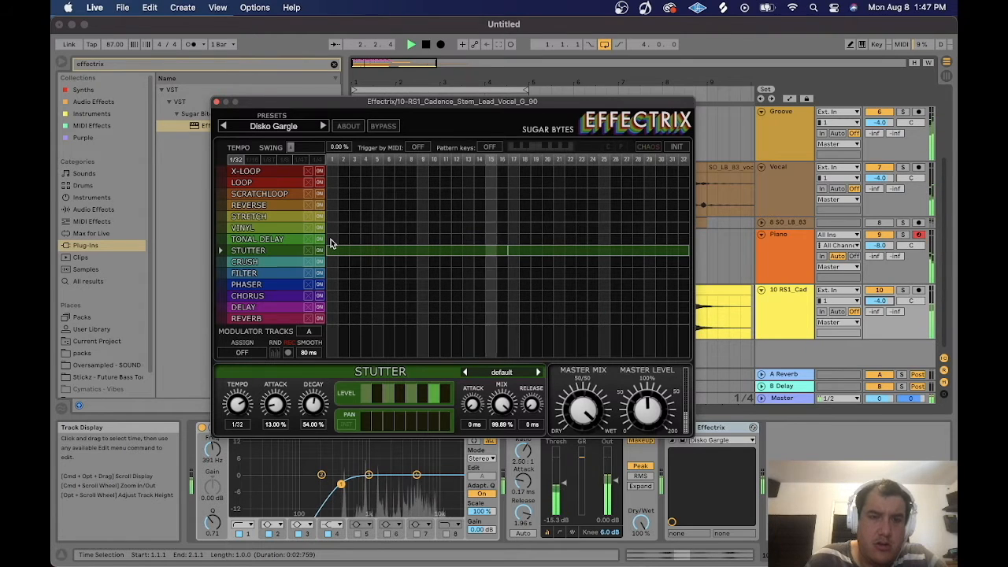
{"action": "left_click_drag", "start_coordinate": [329, 239], "coordinate": [690, 237]}
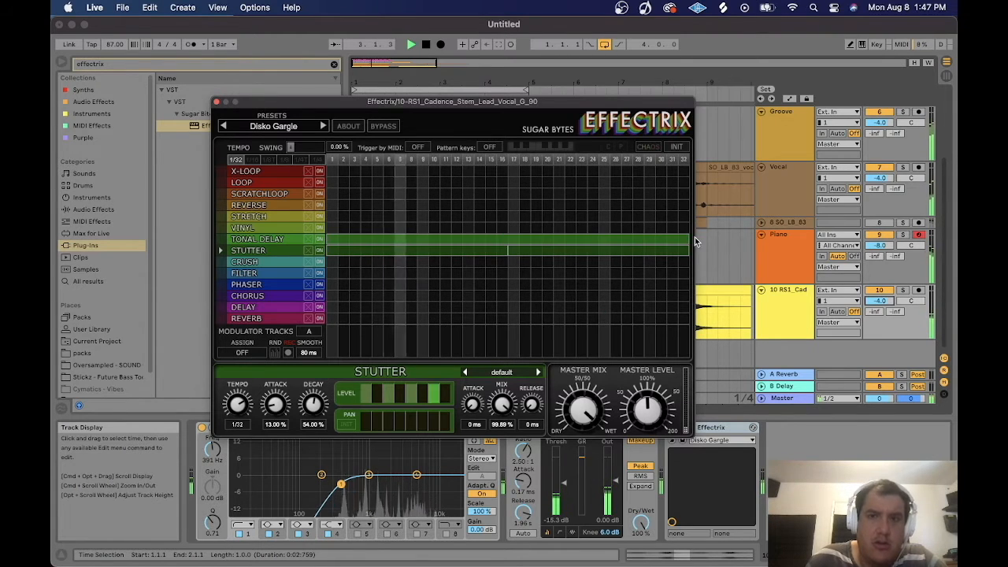
{"action": "left_click", "coordinate": [215, 101]}
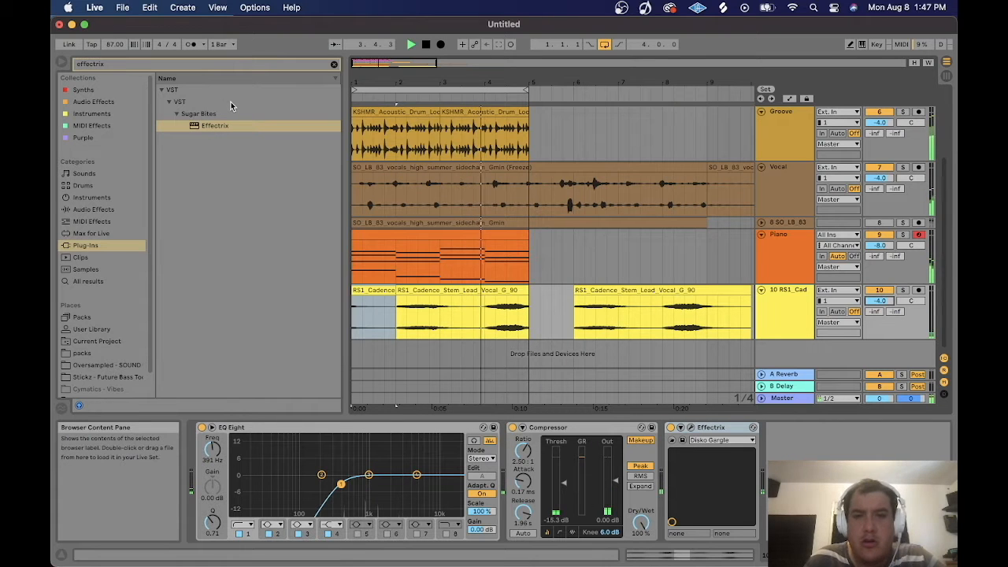
Search the browser for vst and load ValhallaRoom onto the vocal stem track.
{"action": "left_click_drag", "start_coordinate": [368, 64], "coordinate": [367, 50]}
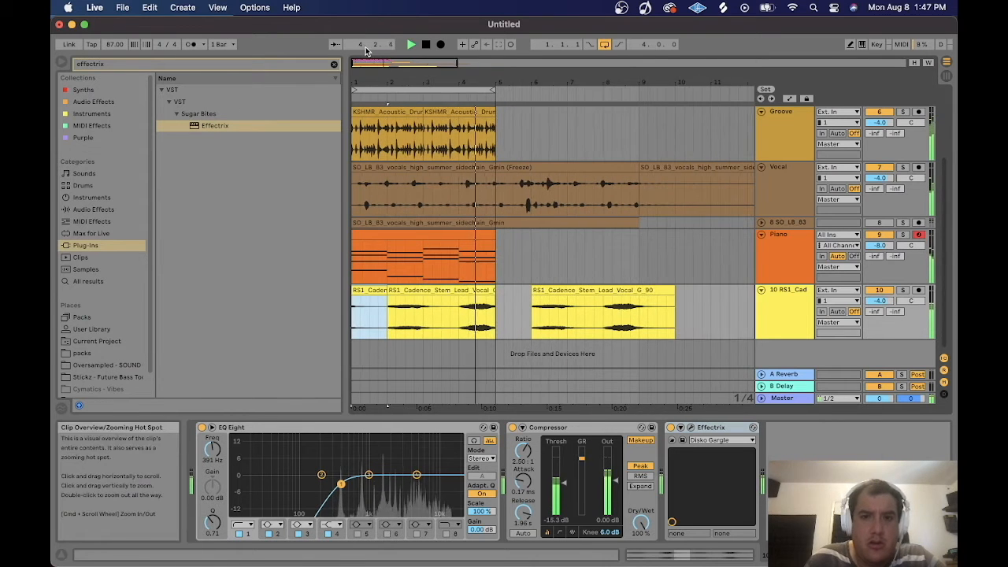
{"action": "left_click", "coordinate": [91, 63]}
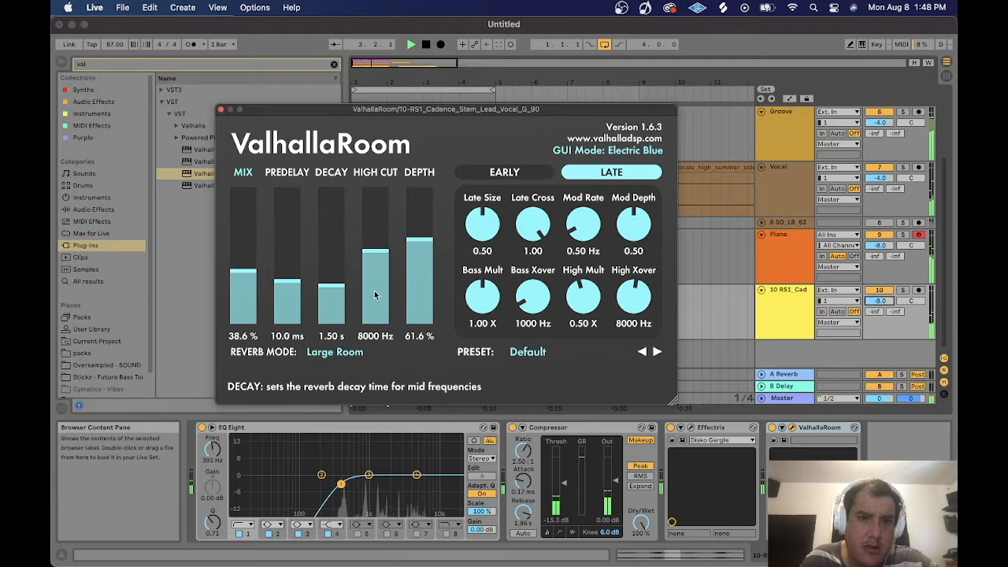
{"action": "left_click", "coordinate": [425, 253]}
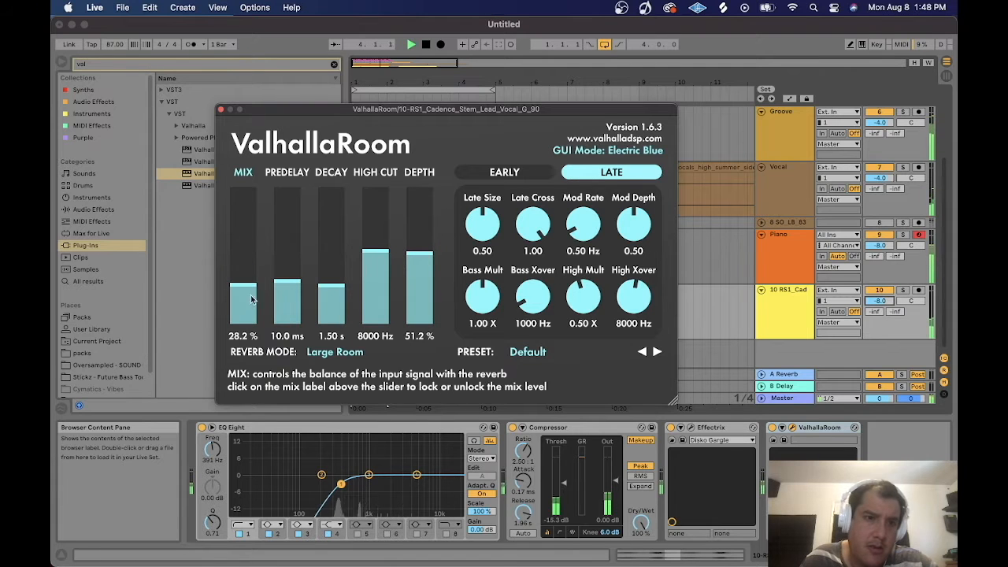
Set the ValhallaRoom mix to 2 and freeze the vocal stem track from its context menu.
{"action": "left_click", "coordinate": [244, 335]}
{"action": "type", "text": "2"}
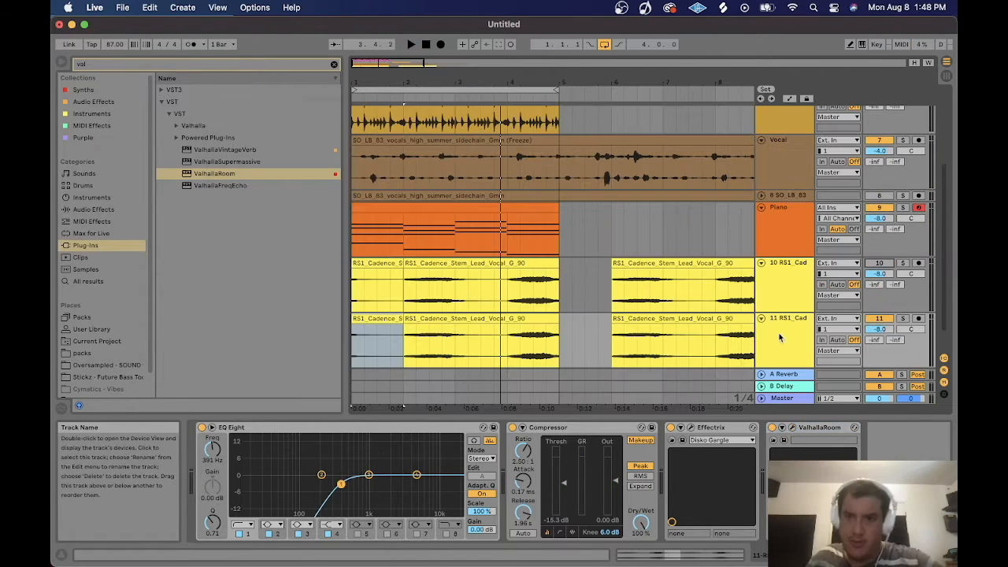
{"action": "right_click", "coordinate": [885, 323]}
{"action": "left_click", "coordinate": [917, 396]}
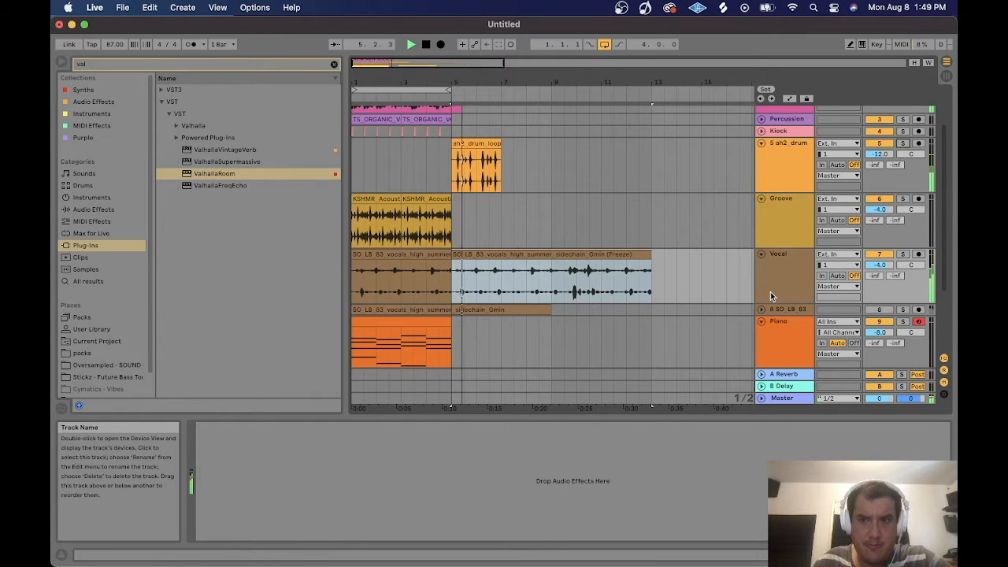
Duplicate the selected piano clip and move the vocal stem clip further along its track.
{"action": "scroll", "coordinate": [732, 288], "scroll_direction": "down", "scroll_amount": 4}
{"action": "left_click", "coordinate": [420, 220]}
{"action": "key", "text": "super+d"}
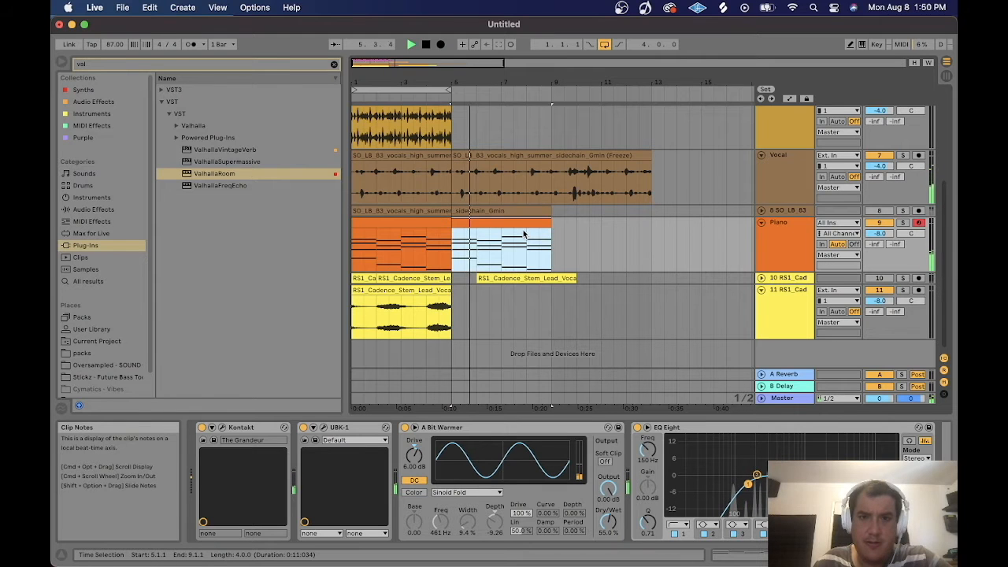
{"action": "left_click_drag", "start_coordinate": [524, 278], "coordinate": [659, 280]}
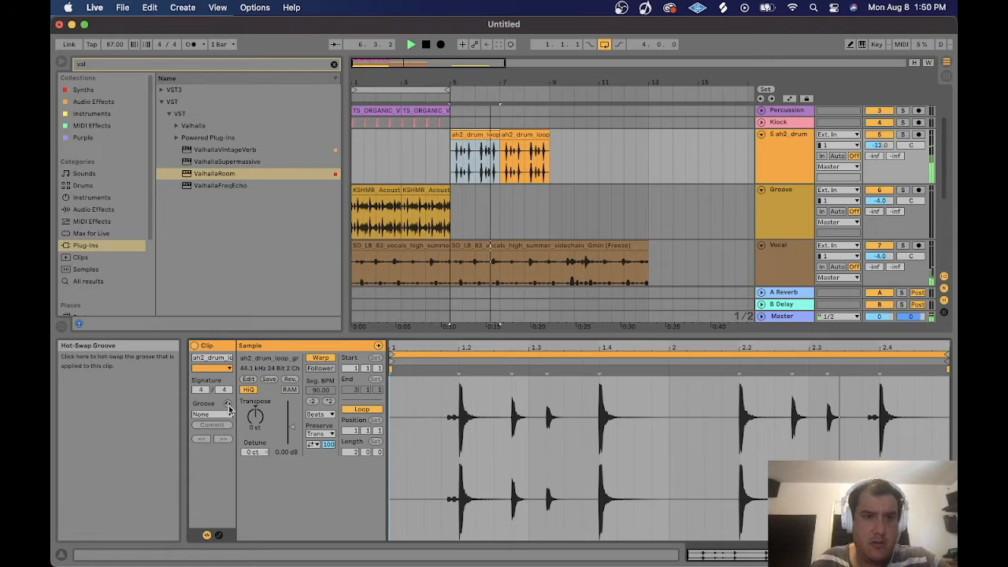
Apply the MPC 8 Swing-50 groove to the drum loop clip, commit it, and duplicate the clip.
{"action": "left_click", "coordinate": [228, 403]}
{"action": "left_click", "coordinate": [226, 175]}
{"action": "left_click_drag", "start_coordinate": [225, 415], "coordinate": [225, 415]}
{"action": "left_click", "coordinate": [221, 425]}
{"action": "key", "text": "space"}
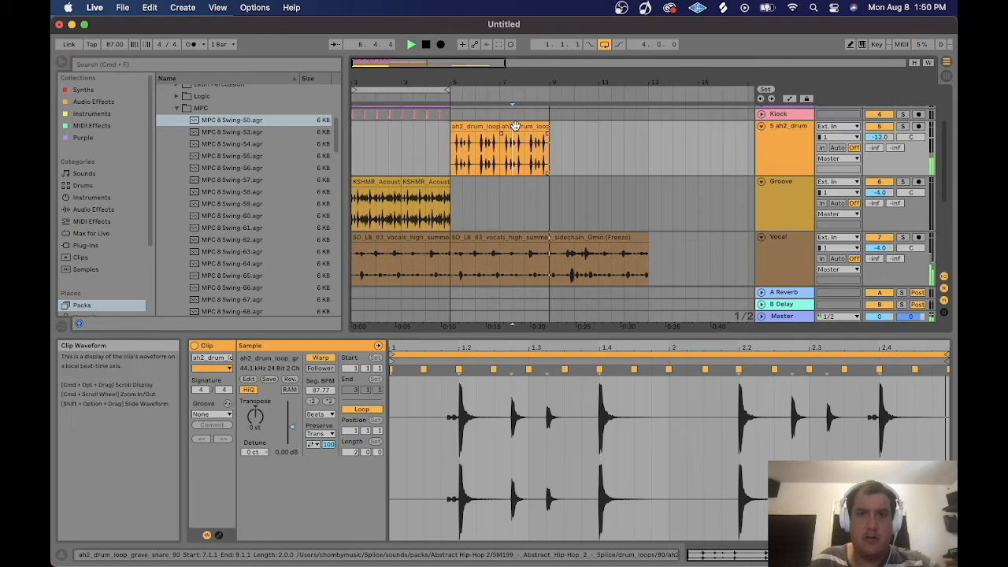
{"action": "key", "text": "super+d"}
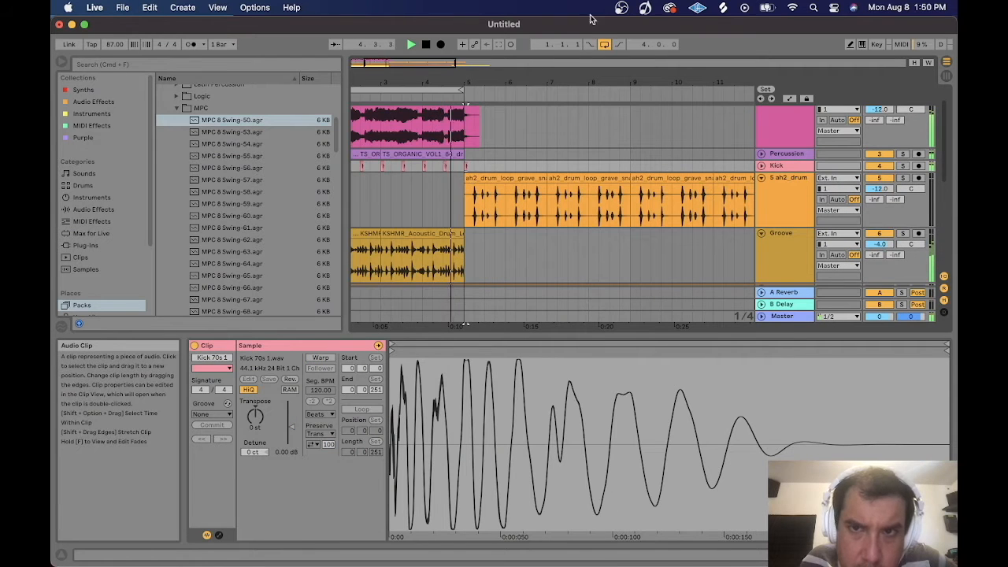
{"action": "left_click", "coordinate": [604, 44]}
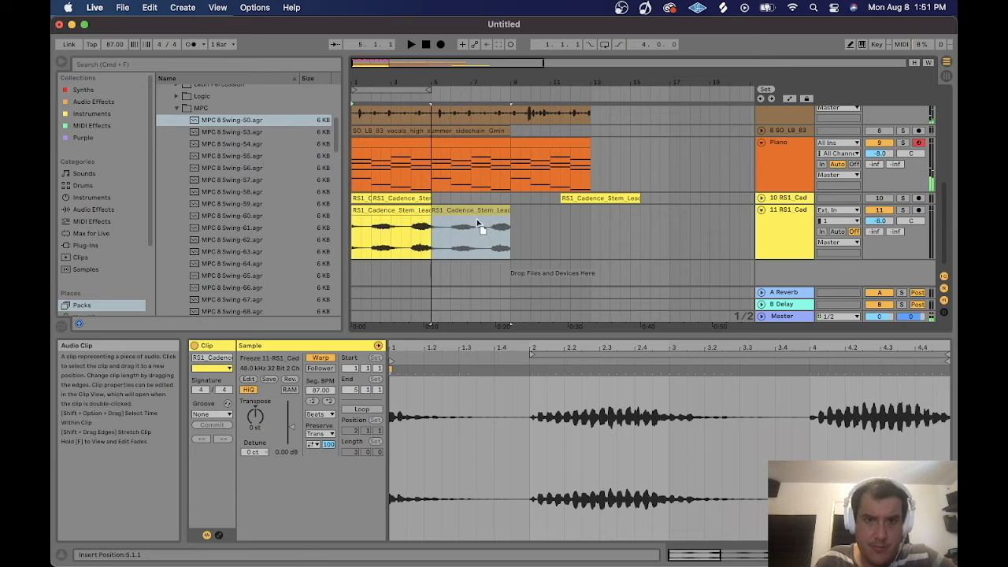
Give the new vocal stem clip a short fade-in and duplicate it.
{"action": "left_click", "coordinate": [505, 227]}
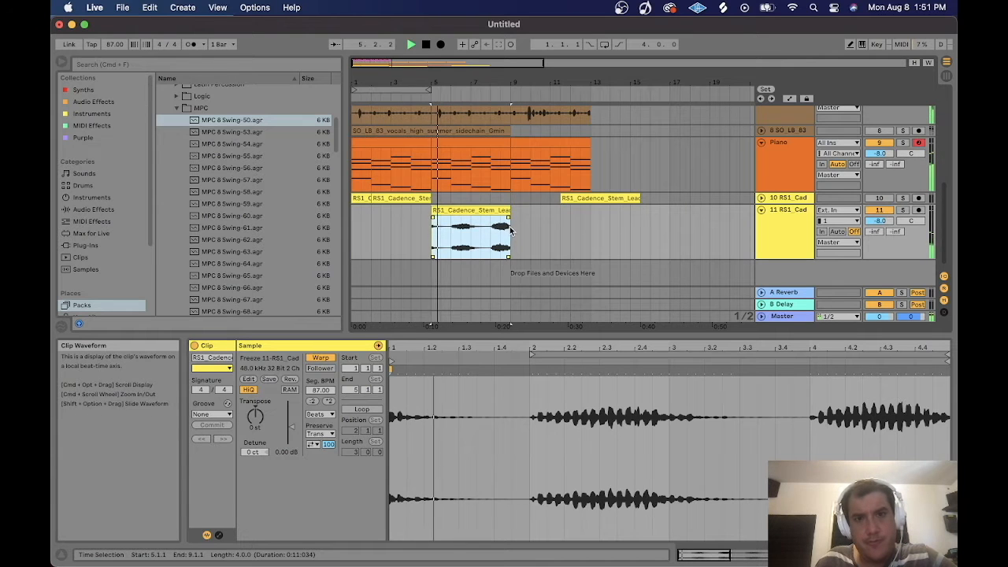
{"action": "left_click_drag", "start_coordinate": [433, 219], "coordinate": [453, 220]}
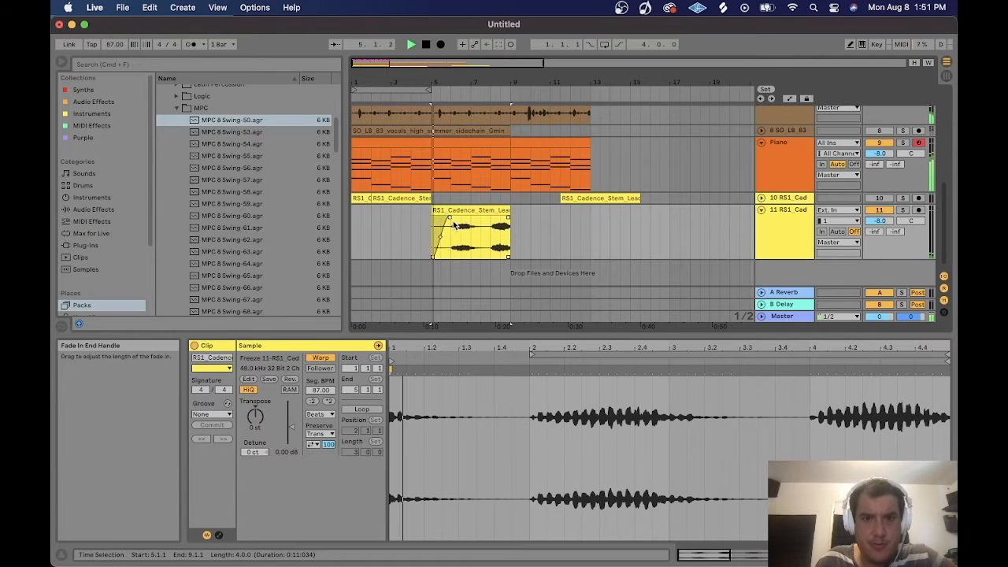
{"action": "key", "text": "super+d"}
{"action": "left_click_drag", "start_coordinate": [526, 221], "coordinate": [514, 223]}
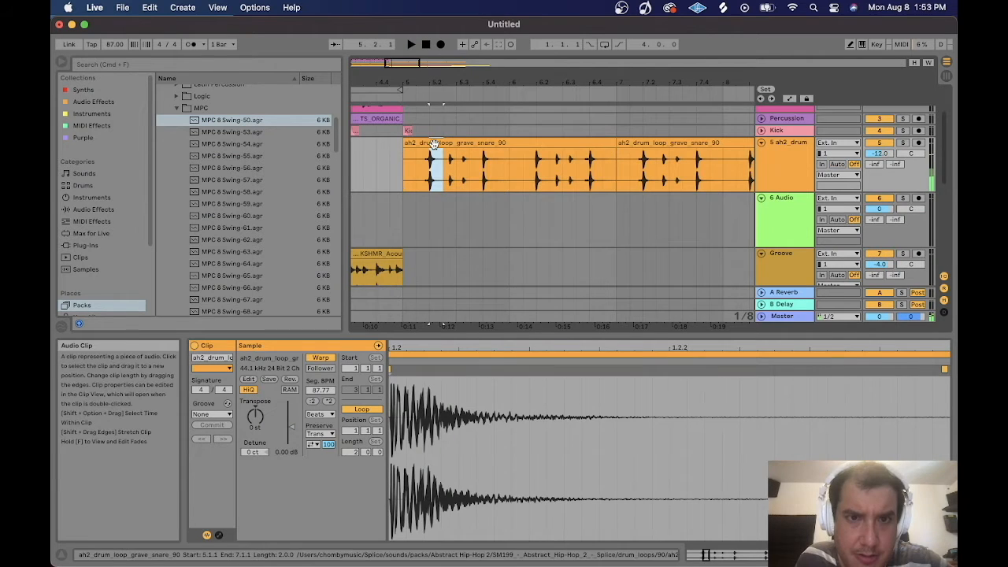
Move a single snare hit from the drum loop onto a new audio track and duplicate it several times.
{"action": "left_click_drag", "start_coordinate": [508, 236], "coordinate": [511, 236]}
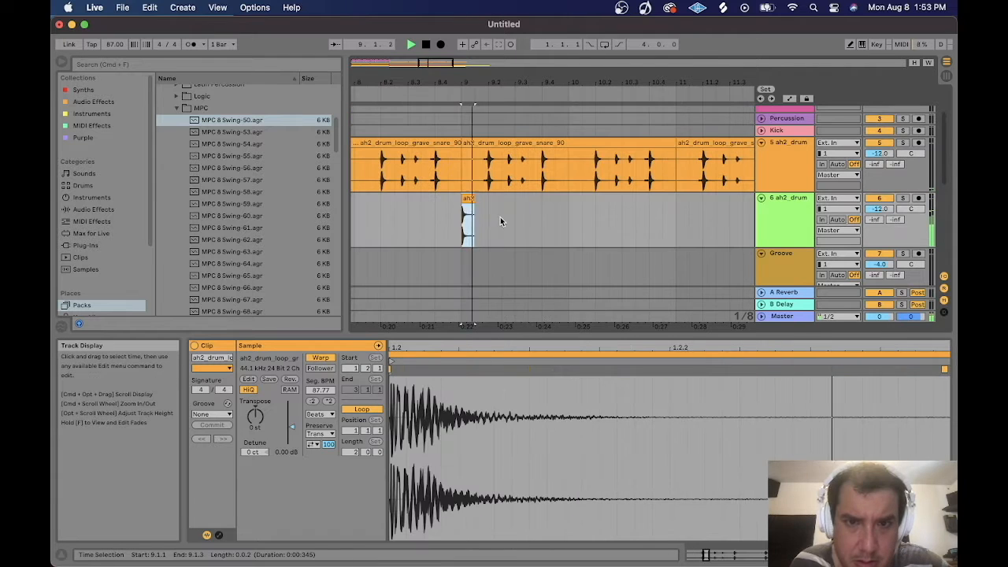
{"action": "key", "text": "super+d"}
{"action": "key", "text": "super+d"}
{"action": "key", "text": "super+d"}
{"action": "key", "text": "super+d"}
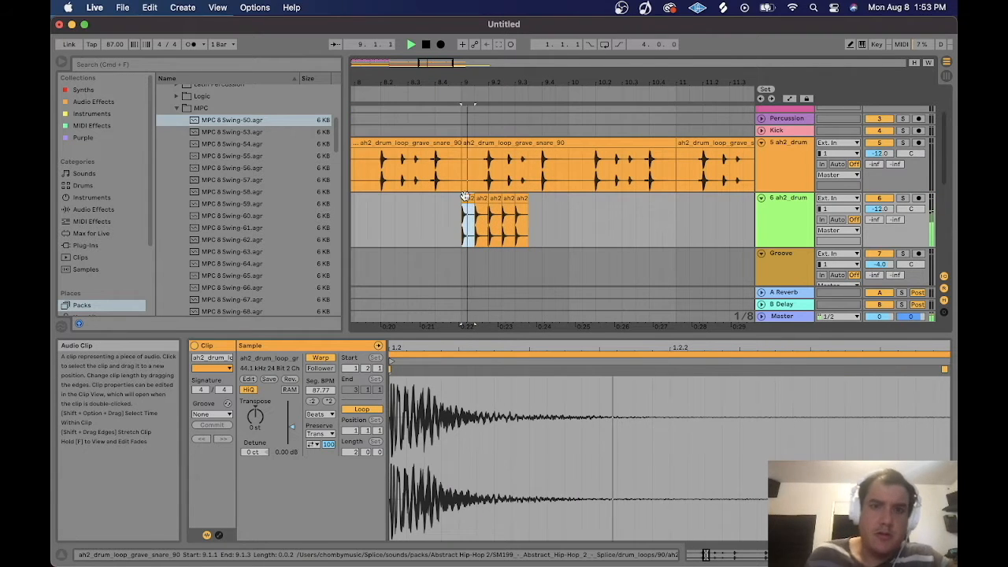
{"action": "left_click_drag", "start_coordinate": [468, 82], "coordinate": [397, 118]}
{"action": "key", "text": "space"}
Keep duplicating the snare hit to lengthen the snare roll.
{"action": "left_click_drag", "start_coordinate": [399, 228], "coordinate": [389, 214]}
{"action": "key", "text": "super+d"}
{"action": "key", "text": "super+d"}
{"action": "key", "text": "super+d"}
{"action": "key", "text": "super+d"}
{"action": "key", "text": "super+d"}
{"action": "key", "text": "super+d"}
{"action": "key", "text": "super+d"}
{"action": "key", "text": "super+d"}
{"action": "key", "text": "super+d"}
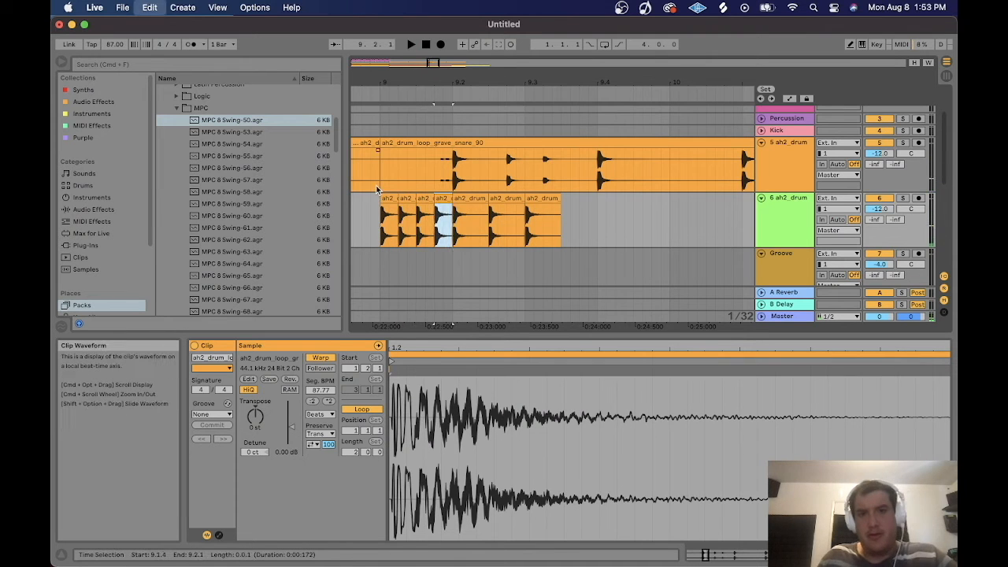
{"action": "key", "text": "super+d"}
{"action": "key", "text": "super+d"}
{"action": "key", "text": "super+d"}
{"action": "key", "text": "super+d"}
{"action": "key", "text": "super+d"}
{"action": "key", "text": "super+d"}
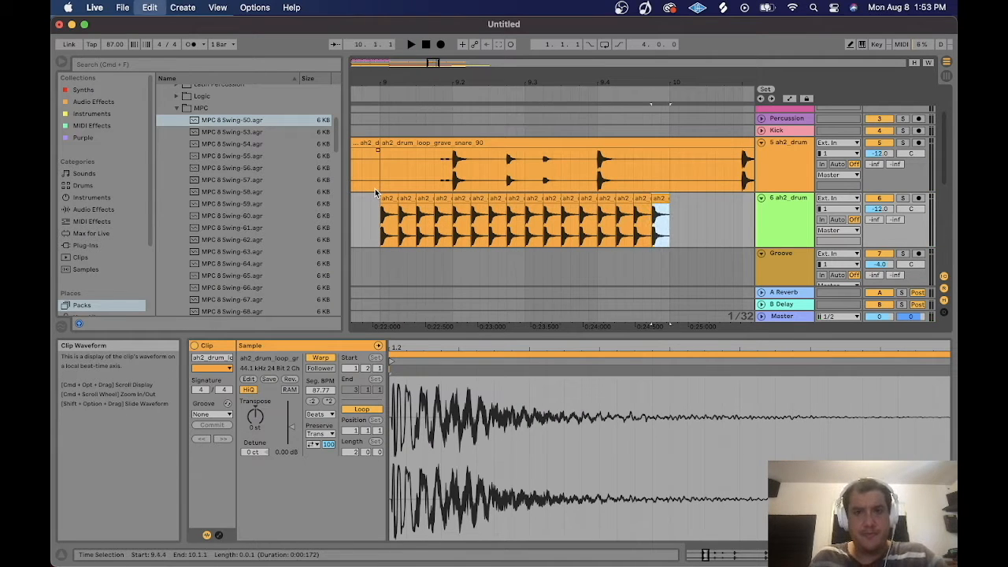
Select the roll's hits and duplicate them further along the new track.
{"action": "left_click", "coordinate": [387, 198], "text": "shift"}
{"action": "left_click_drag", "start_coordinate": [431, 69], "coordinate": [437, 33]}
{"action": "key", "text": "super+d"}
{"action": "key", "text": "super+d"}
{"action": "key", "text": "super+d"}
{"action": "left_click", "coordinate": [452, 224]}
{"action": "key", "text": "space"}
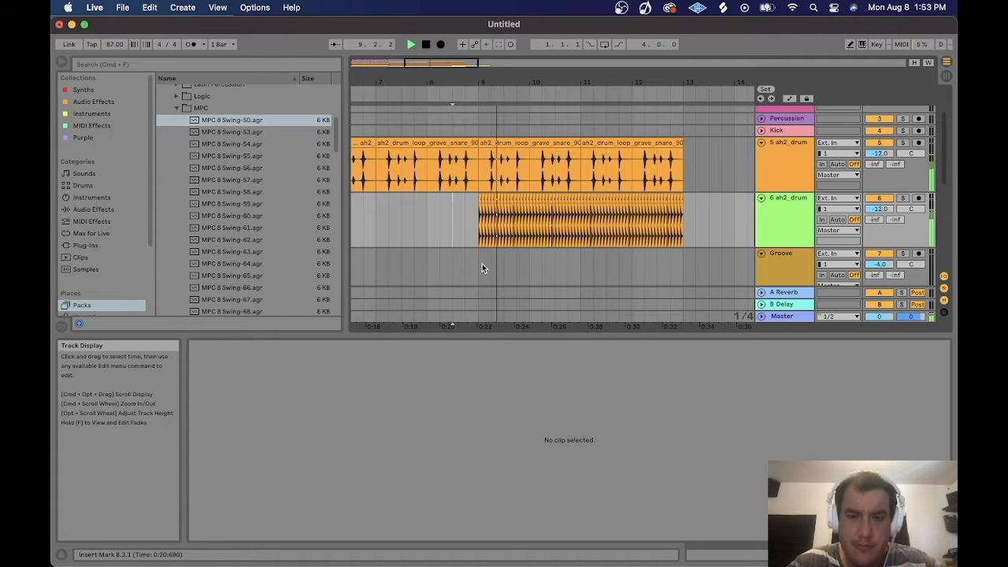
Play the snare roll and rework individual hits in its middle section.
{"action": "key", "text": "space"}
{"action": "key", "text": "space"}
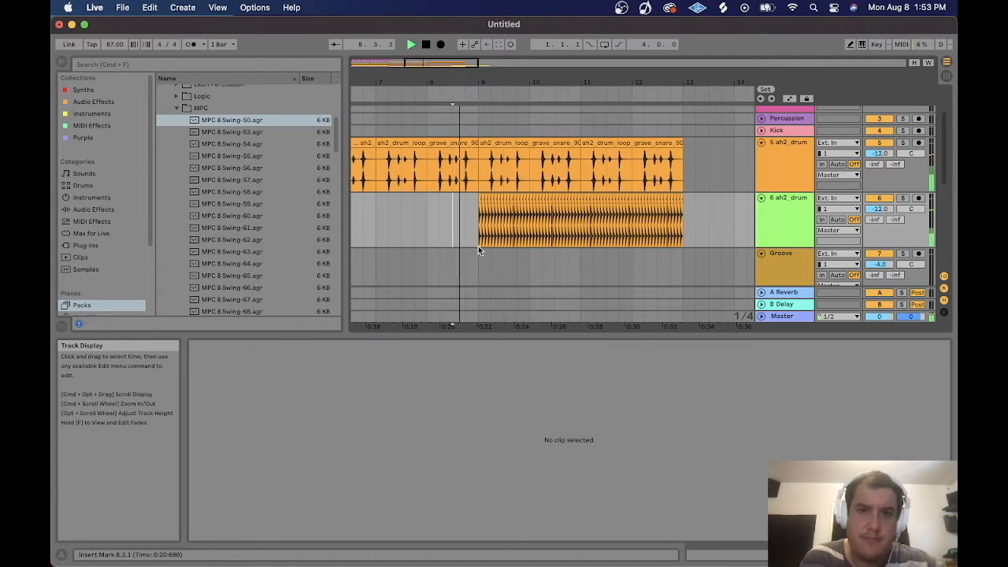
{"action": "left_click_drag", "start_coordinate": [427, 63], "coordinate": [429, 100]}
{"action": "left_click", "coordinate": [431, 214]}
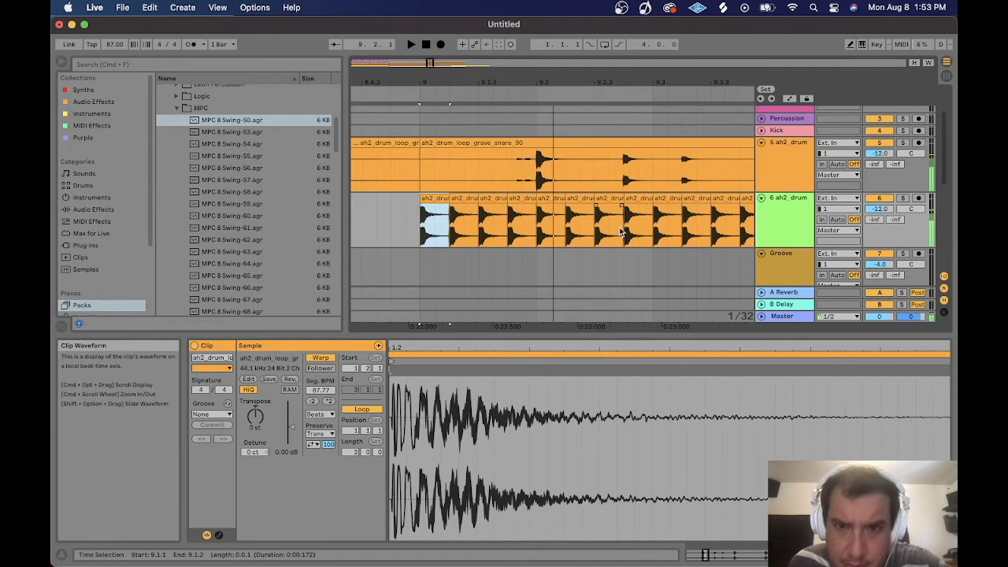
{"action": "key", "text": "space"}
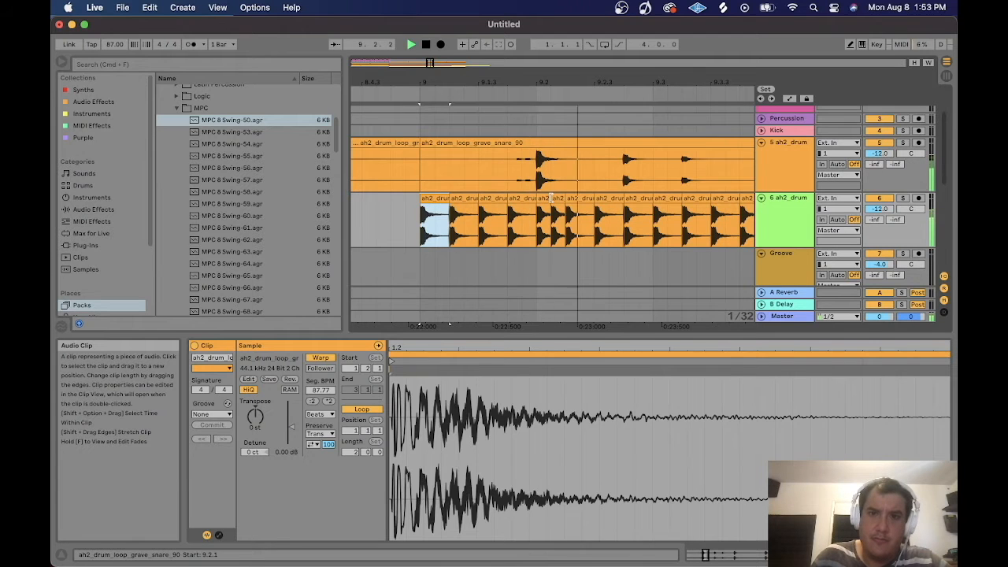
{"action": "left_click", "coordinate": [574, 208]}
{"action": "left_click", "coordinate": [437, 203]}
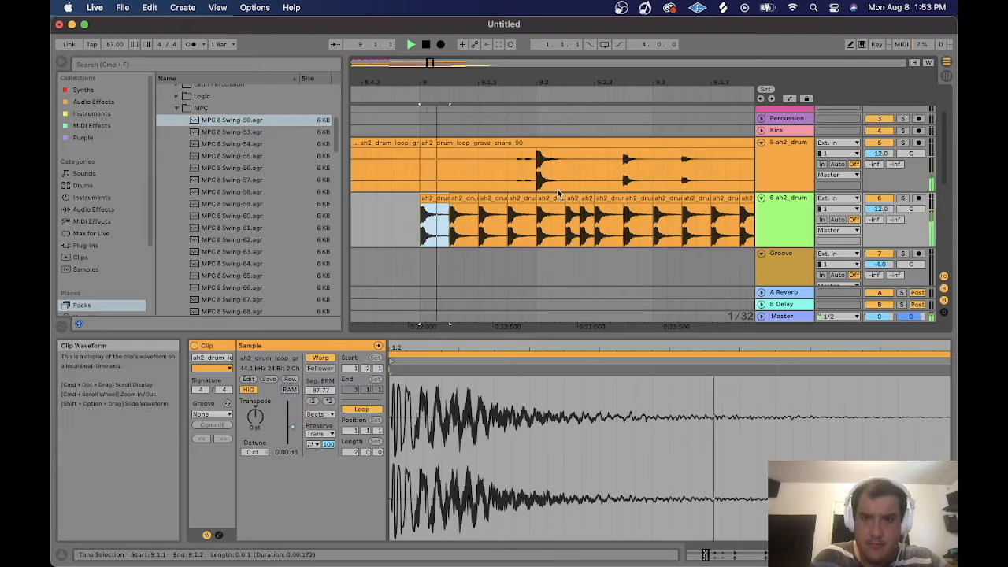
{"action": "left_click", "coordinate": [662, 215]}
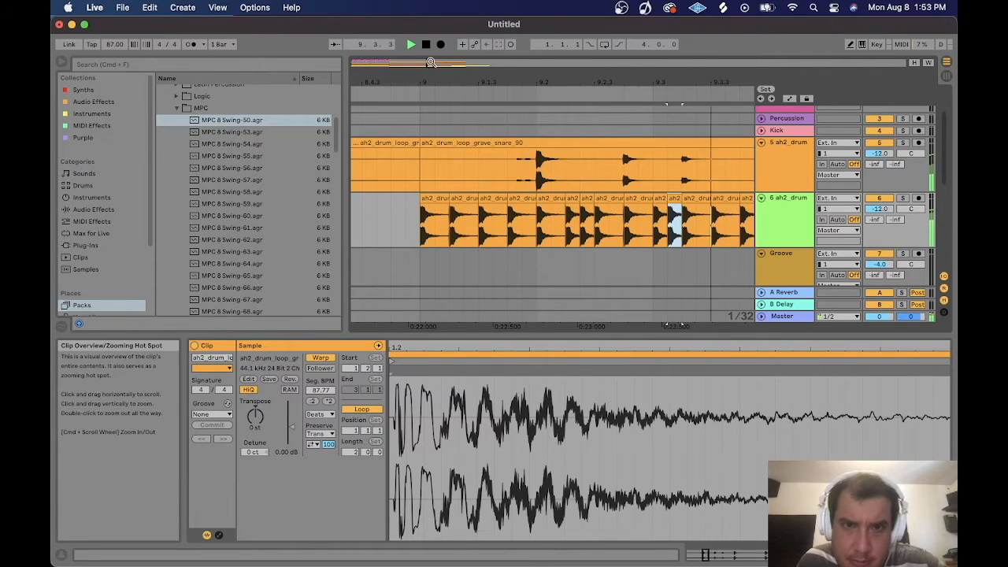
{"action": "key", "text": "space"}
{"action": "left_click_drag", "start_coordinate": [431, 62], "coordinate": [426, 68]}
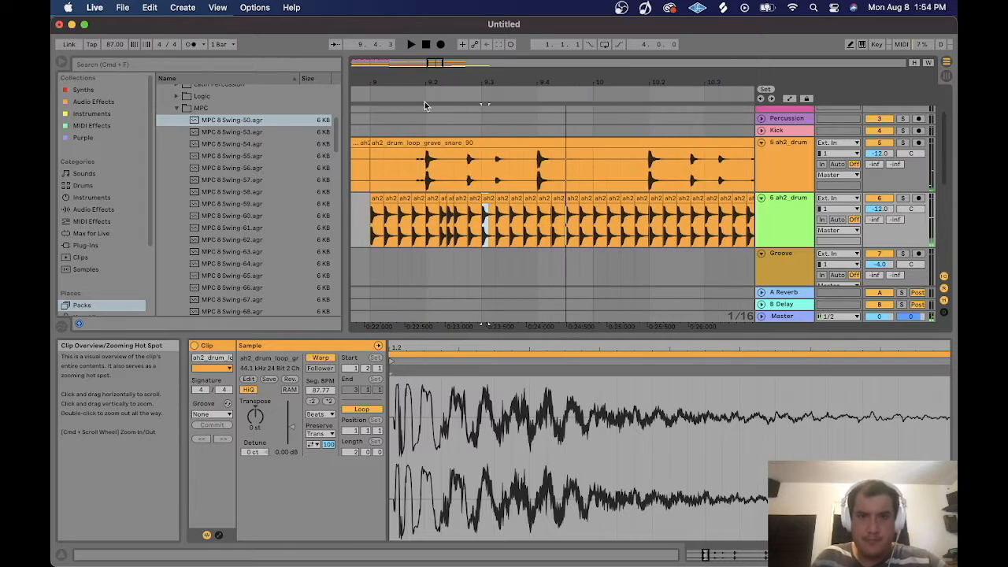
Select the first group of snare hits in the roll and duplicate it.
{"action": "left_click", "coordinate": [377, 196]}
{"action": "key", "text": "space"}
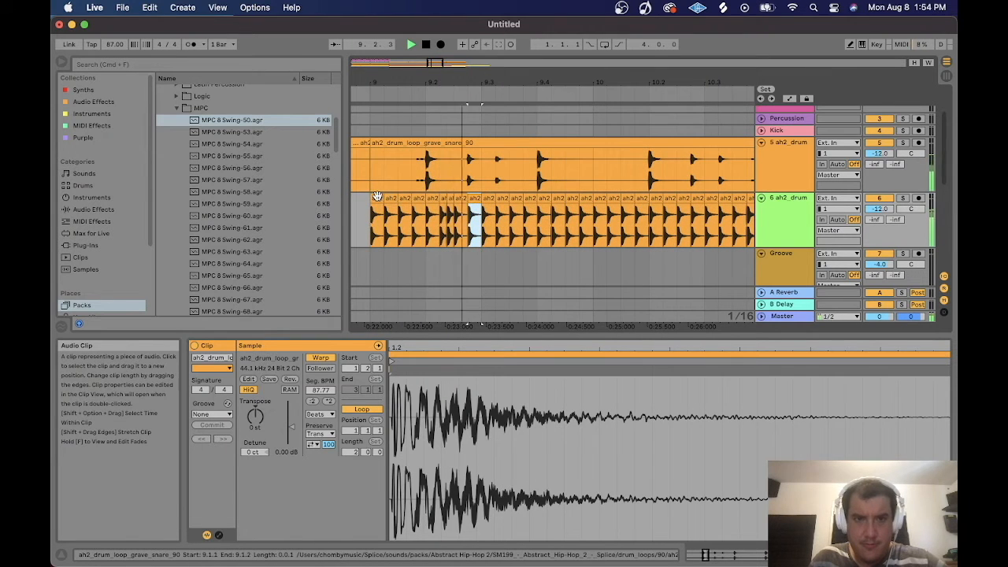
{"action": "left_click", "coordinate": [377, 197], "text": "shift"}
{"action": "key", "text": "super+d"}
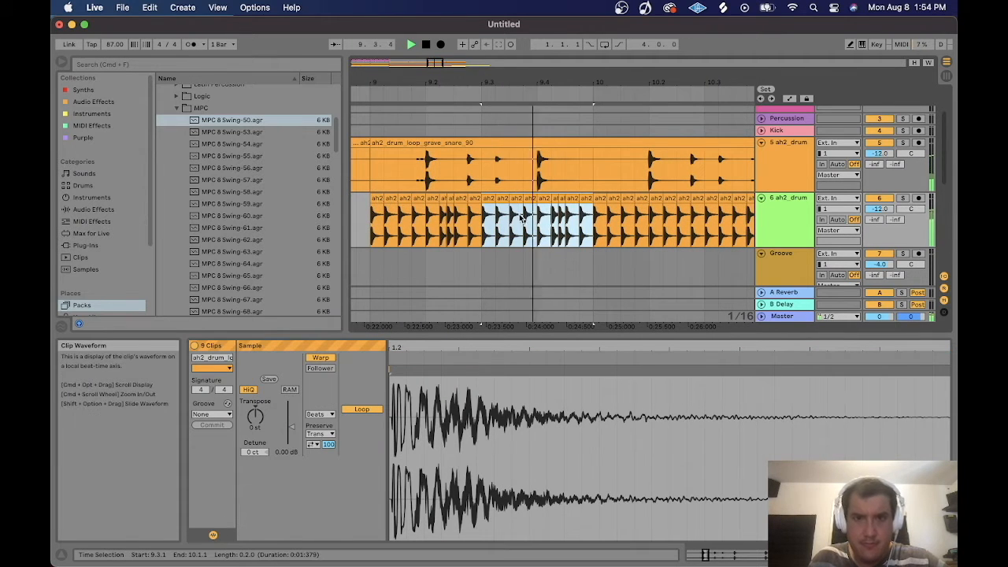
Play through the roll and split one of its snare clips at the selected point.
{"action": "left_click", "coordinate": [538, 267]}
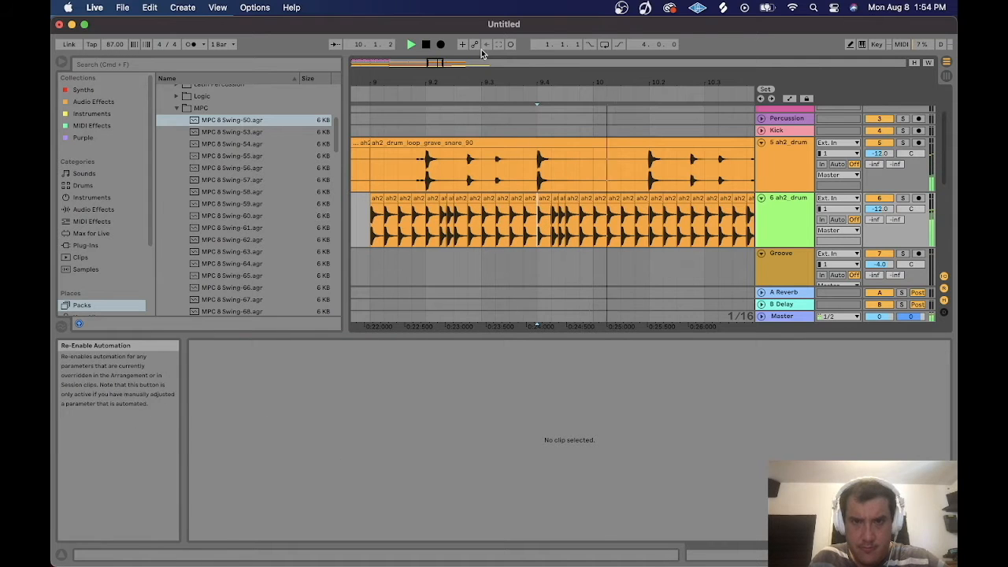
{"action": "key", "text": "space"}
{"action": "left_click_drag", "start_coordinate": [432, 64], "coordinate": [442, 118]}
{"action": "left_click", "coordinate": [399, 199]}
{"action": "key", "text": "space"}
{"action": "key", "text": "space"}
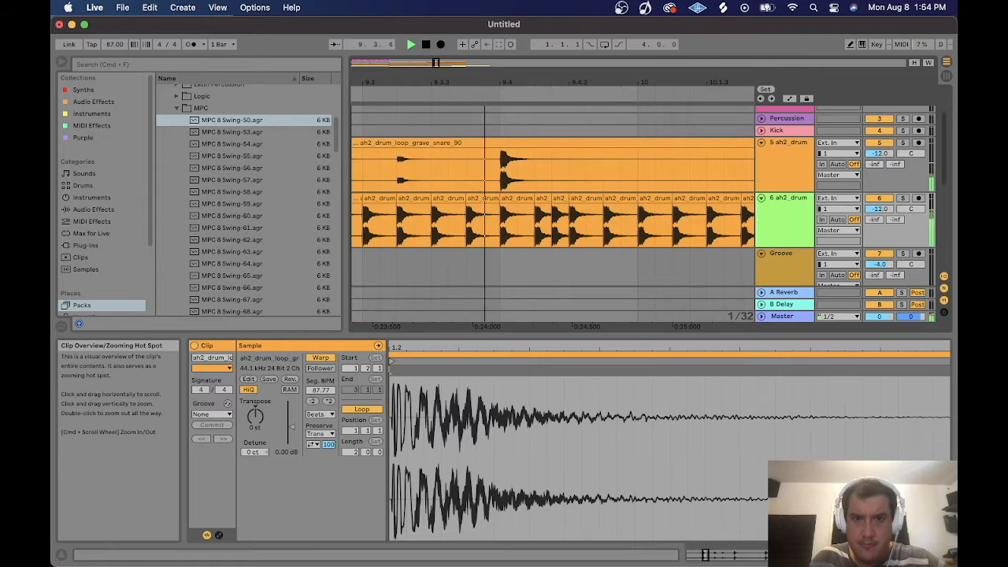
{"action": "left_click", "coordinate": [510, 216]}
{"action": "key", "text": "super+e"}
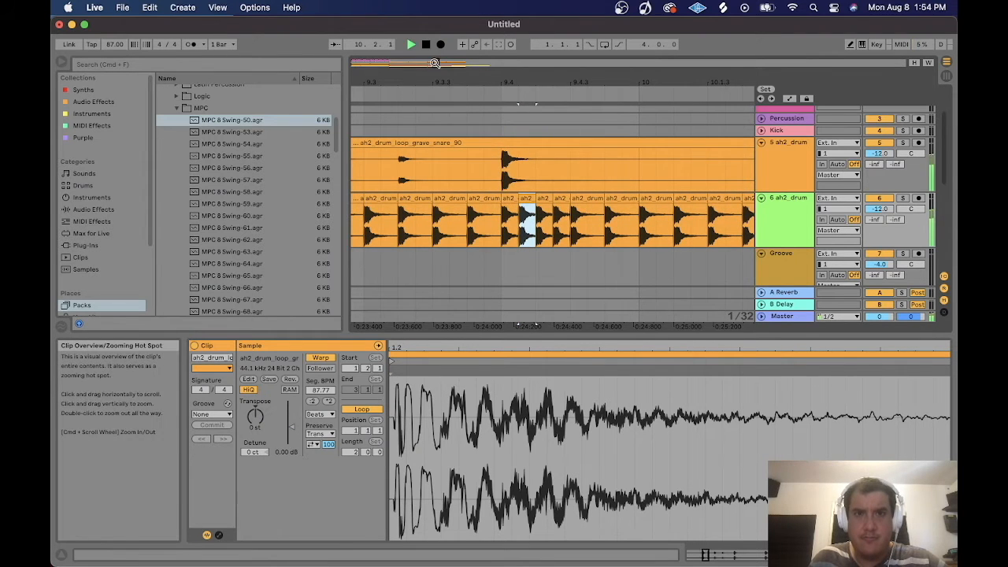
Select the whole snare roll from its start and duplicate it to fill the section.
{"action": "key", "text": "minus"}
{"action": "key", "text": "minus"}
{"action": "key", "text": "minus"}
{"action": "left_click", "coordinate": [521, 213]}
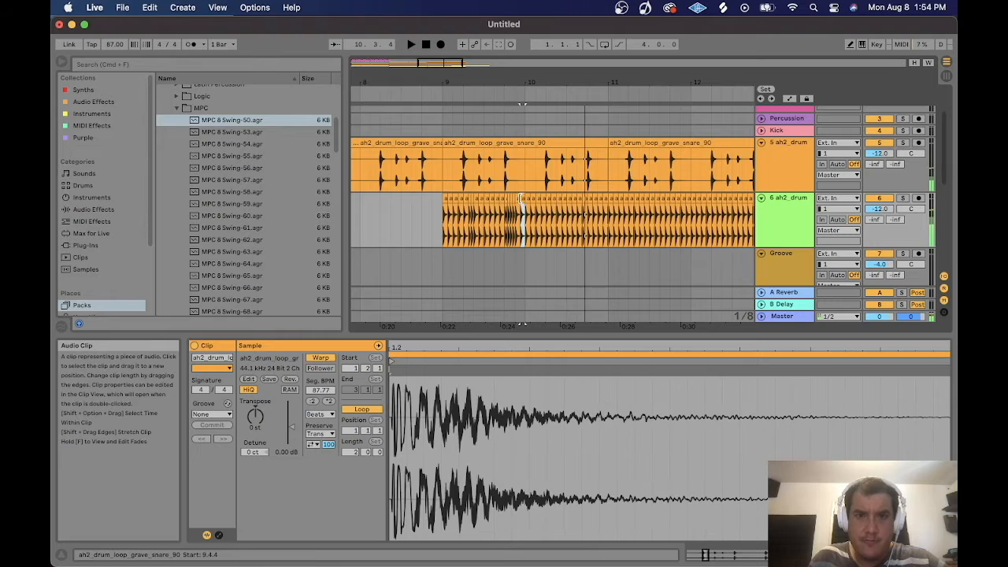
{"action": "left_click", "coordinate": [443, 199], "text": "shift"}
{"action": "key", "text": "super+d"}
{"action": "key", "text": "minus"}
{"action": "key", "text": "super+d"}
{"action": "key", "text": "super+d"}
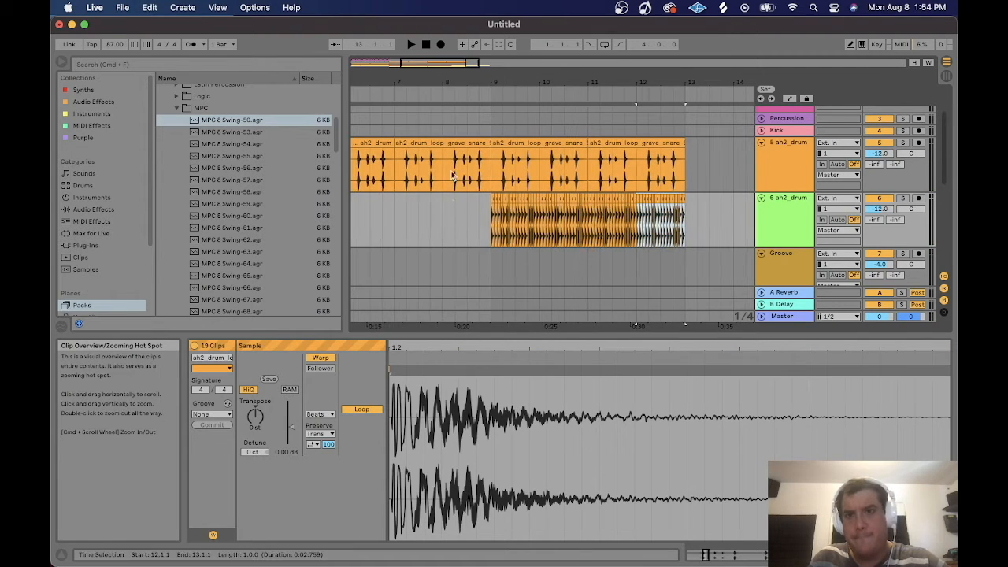
Play back the drum section to review the snare roll.
{"action": "left_click", "coordinate": [468, 219]}
{"action": "key", "text": "space"}
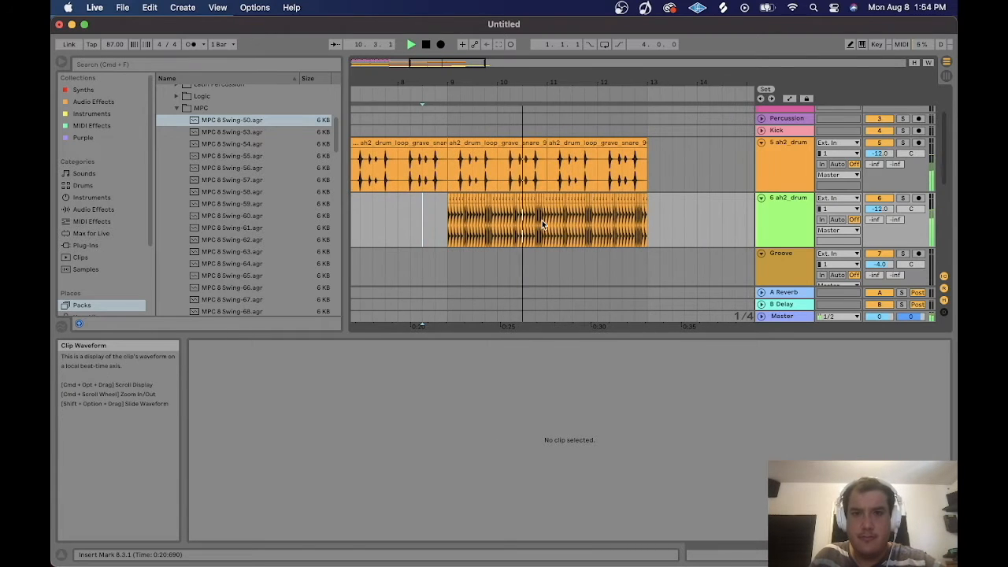
{"action": "scroll", "coordinate": [519, 213], "scroll_direction": "down", "scroll_amount": 3}
{"action": "scroll", "coordinate": [460, 201], "scroll_direction": "up", "scroll_amount": 3}
{"action": "key", "text": "space"}
Add the GBC_Riser_85_Walker sample on a new audio track ending where the snare roll ends.
{"action": "left_click_drag", "start_coordinate": [551, 154], "coordinate": [600, 153]}
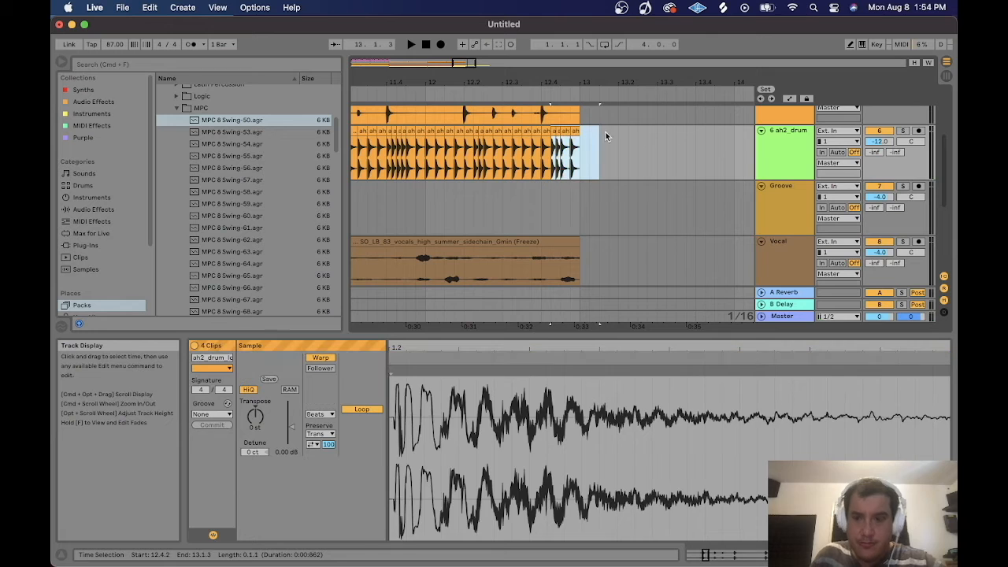
{"action": "left_click", "coordinate": [606, 136]}
{"action": "scroll", "coordinate": [700, 205], "scroll_direction": "down", "scroll_amount": 3}
{"action": "scroll", "coordinate": [689, 184], "scroll_direction": "down", "scroll_amount": 2}
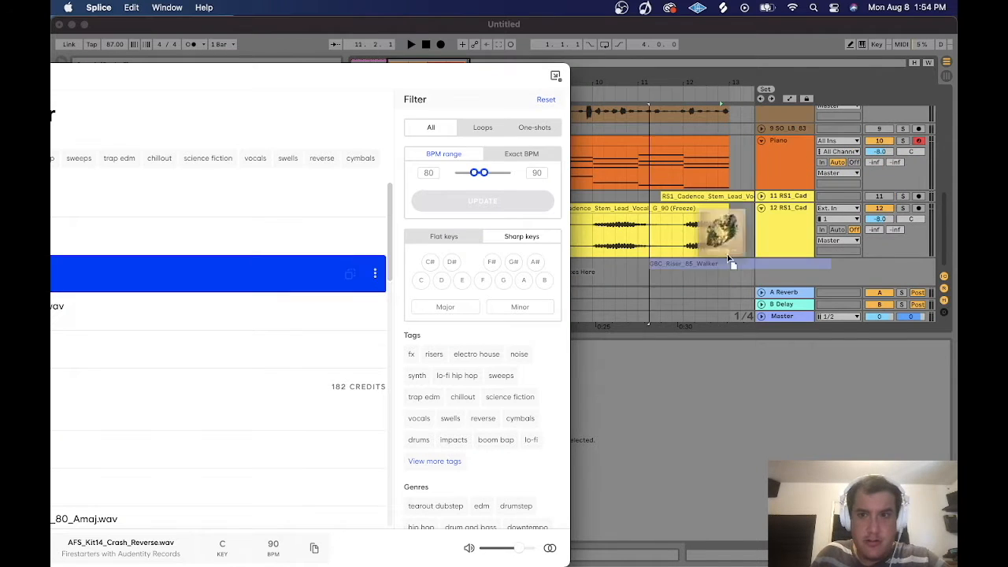
{"action": "left_click_drag", "start_coordinate": [674, 225], "coordinate": [676, 274]}
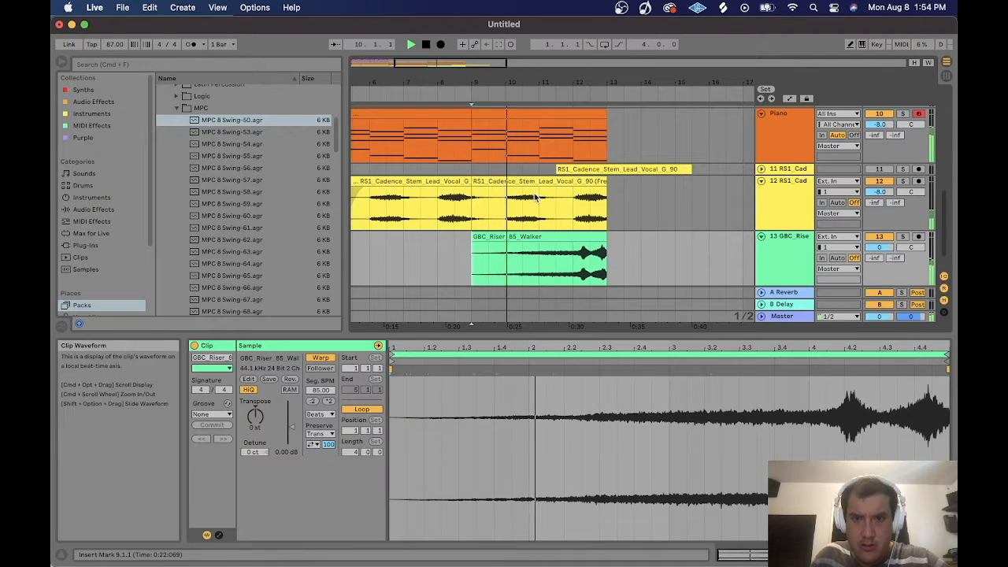
Draw a fade-in curve on the riser clip and shorten its end slightly.
{"action": "left_click_drag", "start_coordinate": [473, 244], "coordinate": [573, 259]}
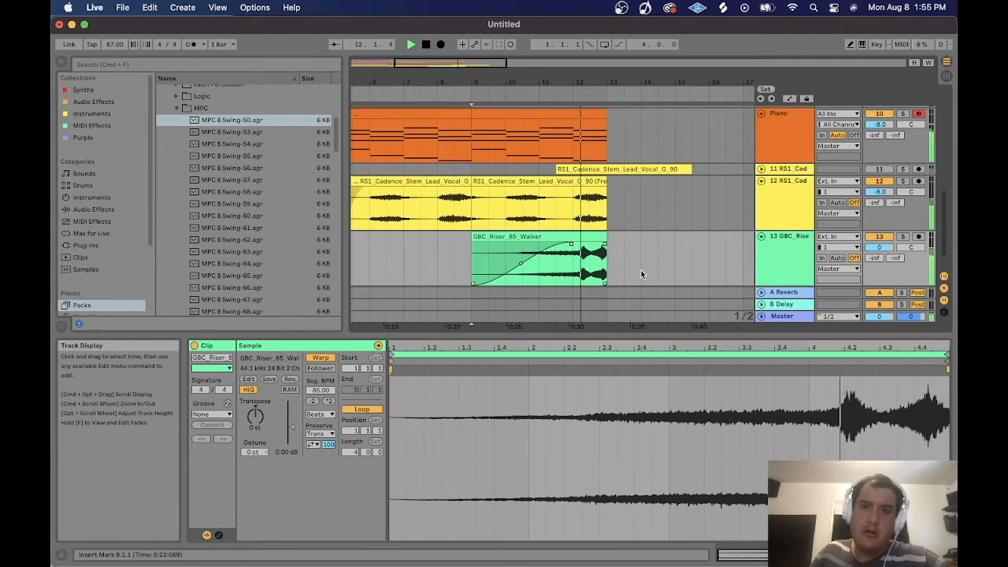
{"action": "left_click_drag", "start_coordinate": [607, 260], "coordinate": [590, 236]}
{"action": "key", "text": "space"}
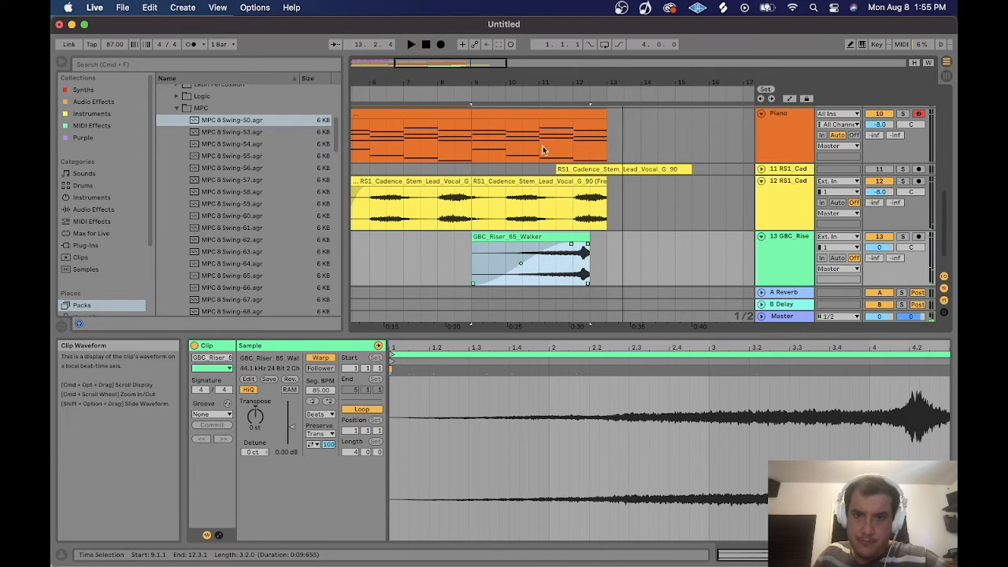
Move the riser clip later in the arrangement and play it back.
{"action": "left_click_drag", "start_coordinate": [545, 83], "coordinate": [527, 150]}
{"action": "left_click_drag", "start_coordinate": [530, 236], "coordinate": [581, 236]}
{"action": "key", "text": "space"}
Reposition the riser clip closer to the drop and reshape its fade-in curve.
{"action": "left_click_drag", "start_coordinate": [464, 82], "coordinate": [625, 49]}
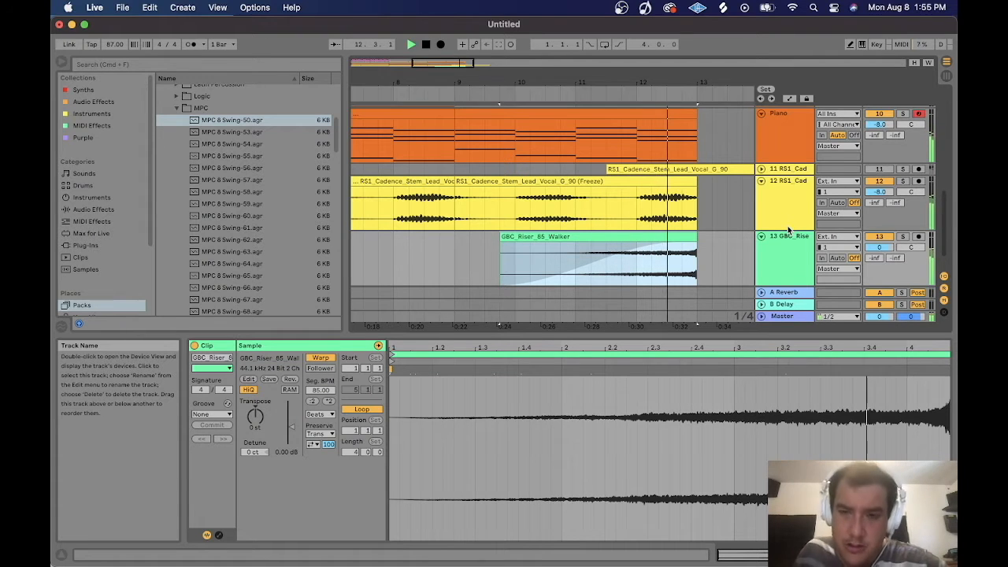
{"action": "left_click", "coordinate": [622, 234]}
{"action": "left_click_drag", "start_coordinate": [650, 235], "coordinate": [638, 235]}
{"action": "left_click_drag", "start_coordinate": [486, 254], "coordinate": [589, 255]}
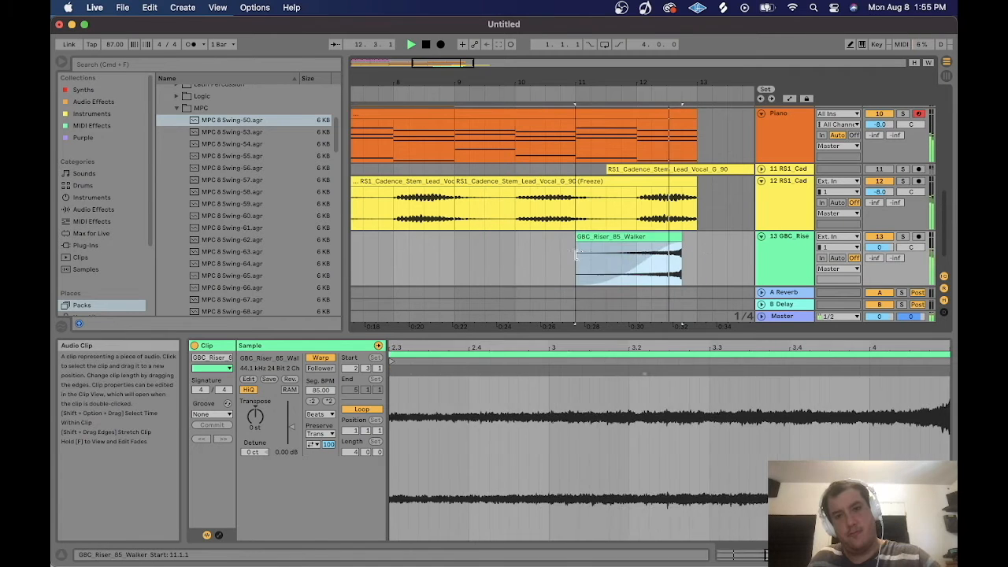
{"action": "key", "text": "space"}
{"action": "key", "text": "space"}
{"action": "left_click_drag", "start_coordinate": [590, 255], "coordinate": [618, 270]}
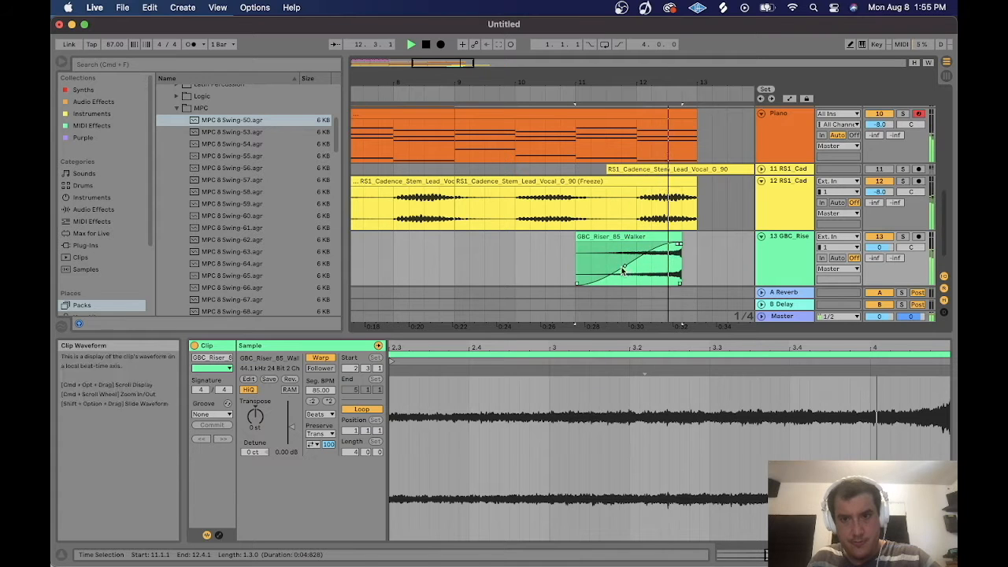
{"action": "key", "text": "space"}
{"action": "key", "text": "space"}
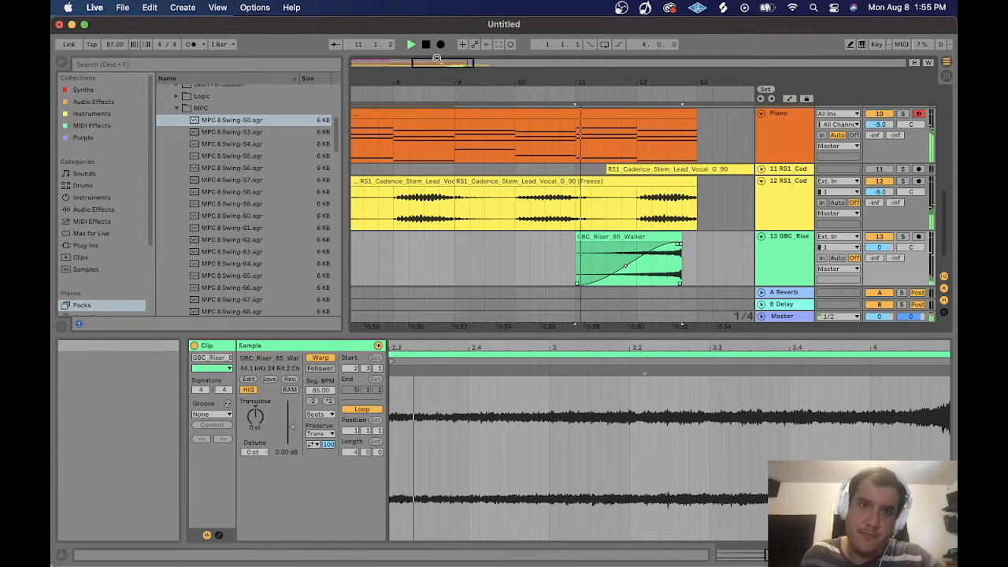
Shorten the ah2_drum loop clip to end at bar 13 and add a fade-out to its end.
{"action": "key", "text": "minus"}
{"action": "key", "text": "minus"}
{"action": "key", "text": "minus"}
{"action": "key", "text": "minus"}
{"action": "key", "text": "minus"}
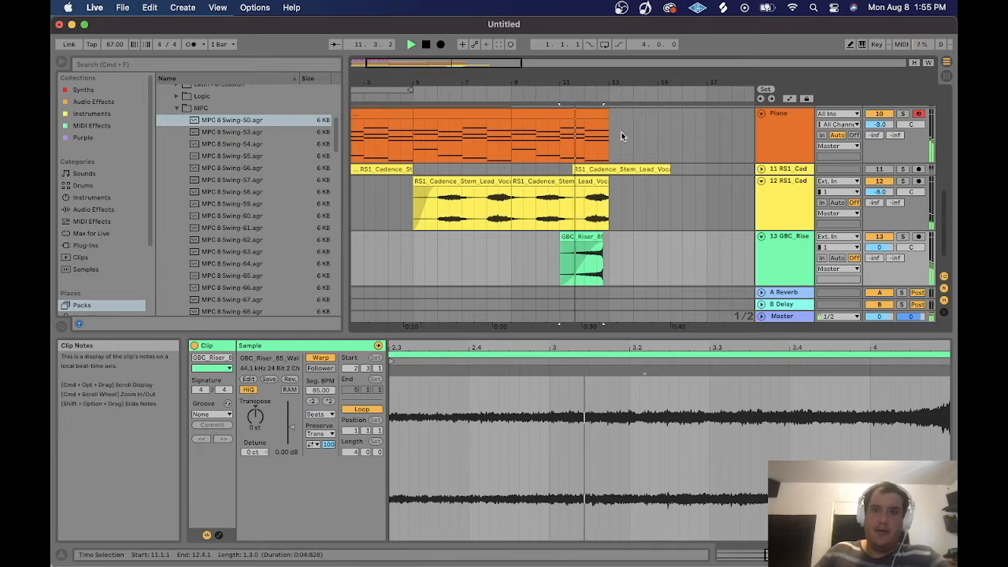
{"action": "left_click", "coordinate": [605, 182]}
{"action": "scroll", "coordinate": [613, 199], "scroll_direction": "up", "scroll_amount": 5}
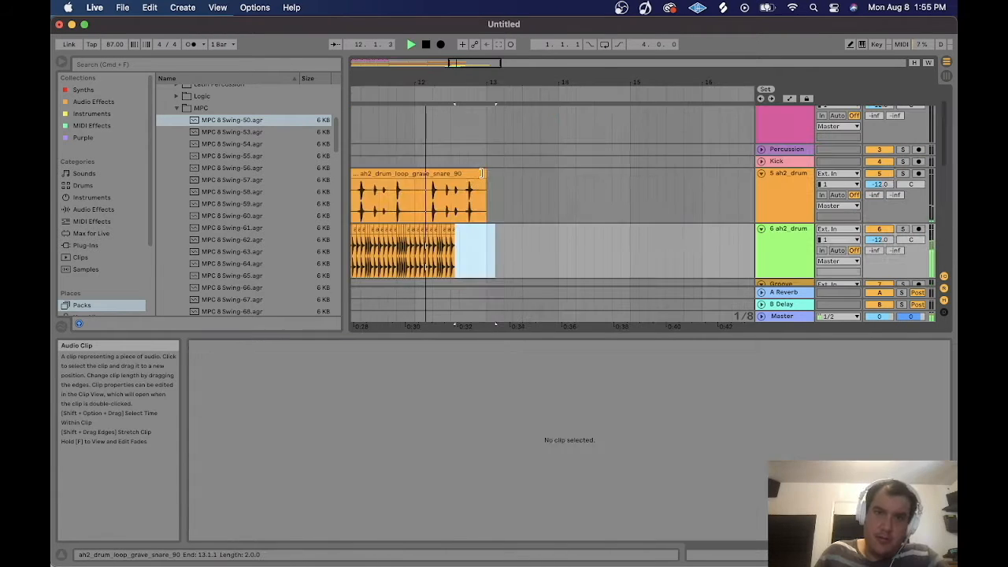
{"action": "left_click_drag", "start_coordinate": [484, 174], "coordinate": [459, 174]}
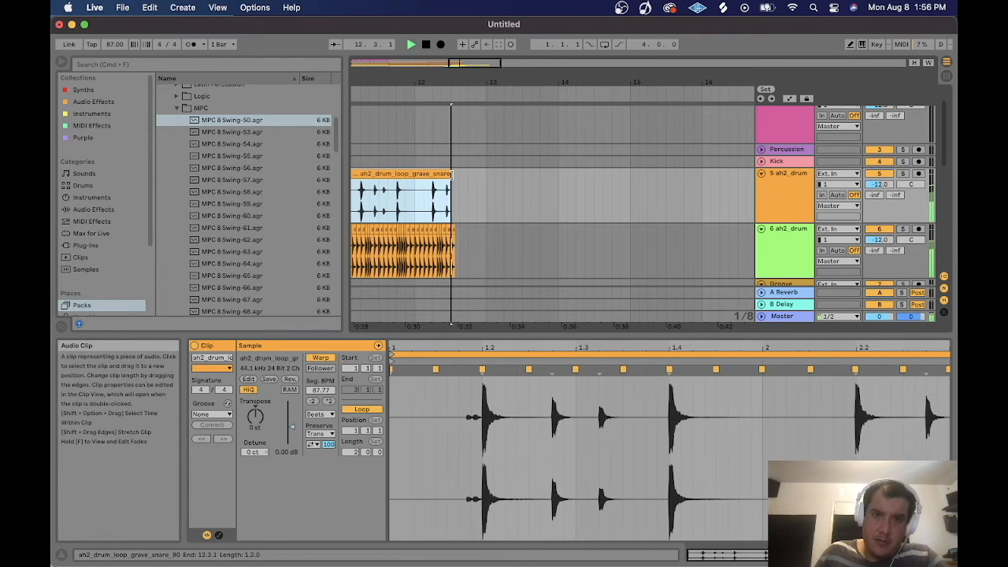
{"action": "left_click_drag", "start_coordinate": [457, 183], "coordinate": [419, 183]}
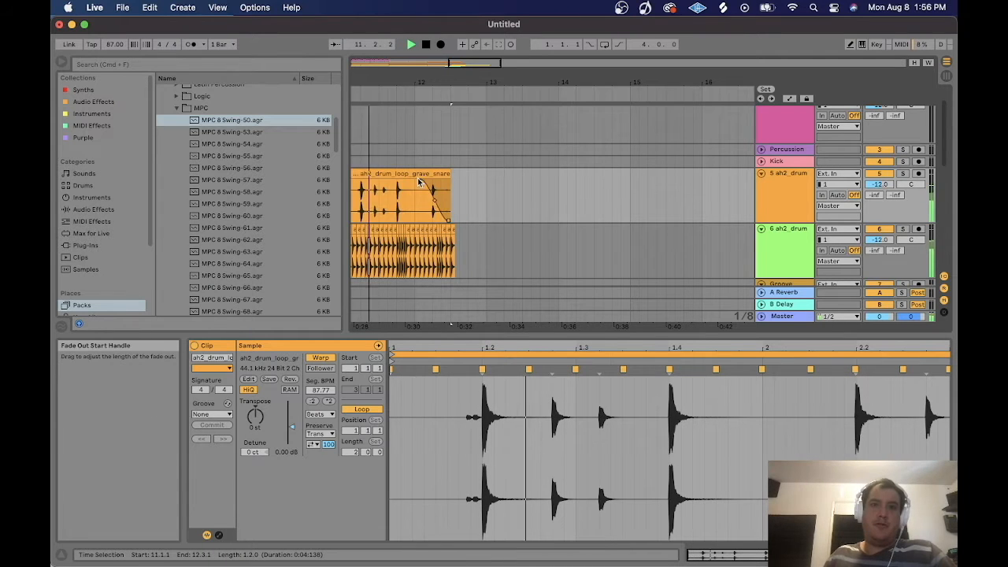
{"action": "left_click", "coordinate": [511, 185]}
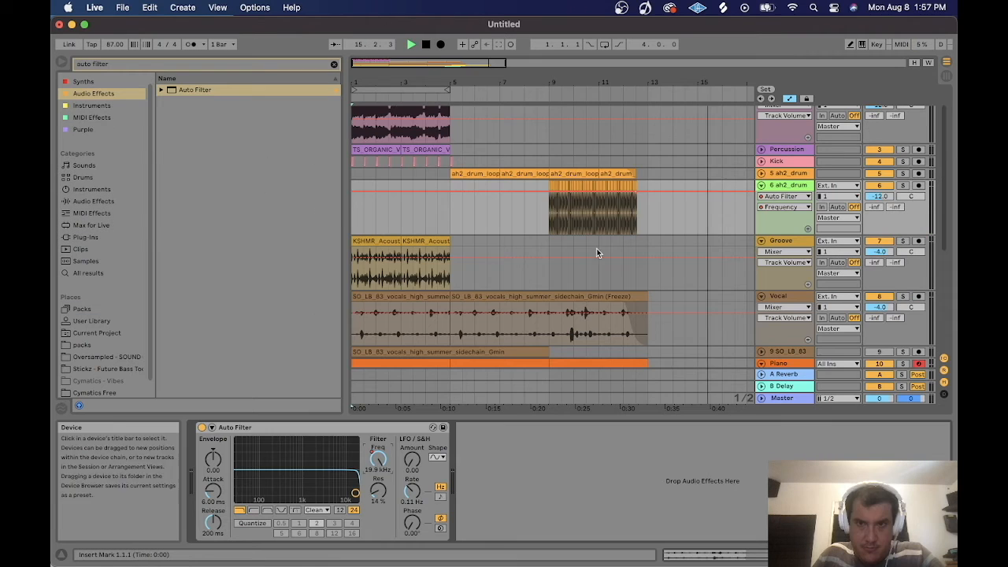
Draw a rising Auto Filter frequency automation ramp on the 6 ah2_drum track and bend it into a curve.
{"action": "left_click_drag", "start_coordinate": [549, 192], "coordinate": [549, 215]}
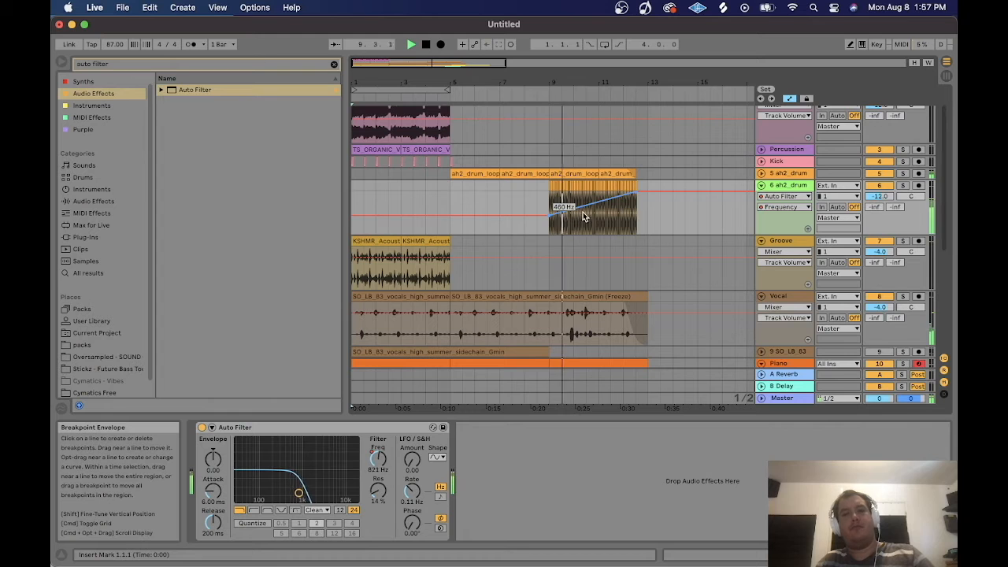
{"action": "left_click_drag", "start_coordinate": [581, 211], "coordinate": [580, 218]}
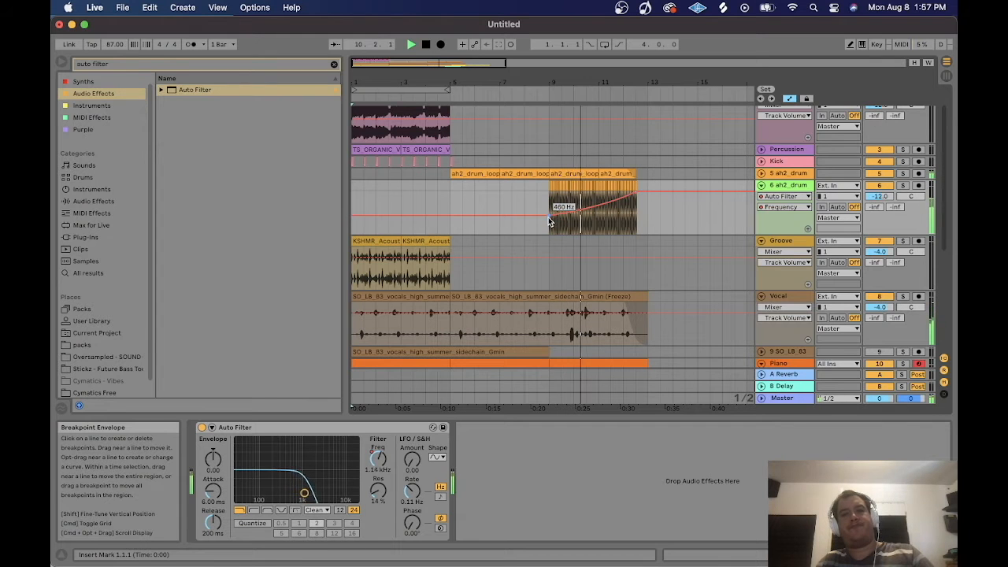
{"action": "scroll", "coordinate": [535, 226], "scroll_direction": "down", "scroll_amount": 5}
{"action": "key", "text": "space"}
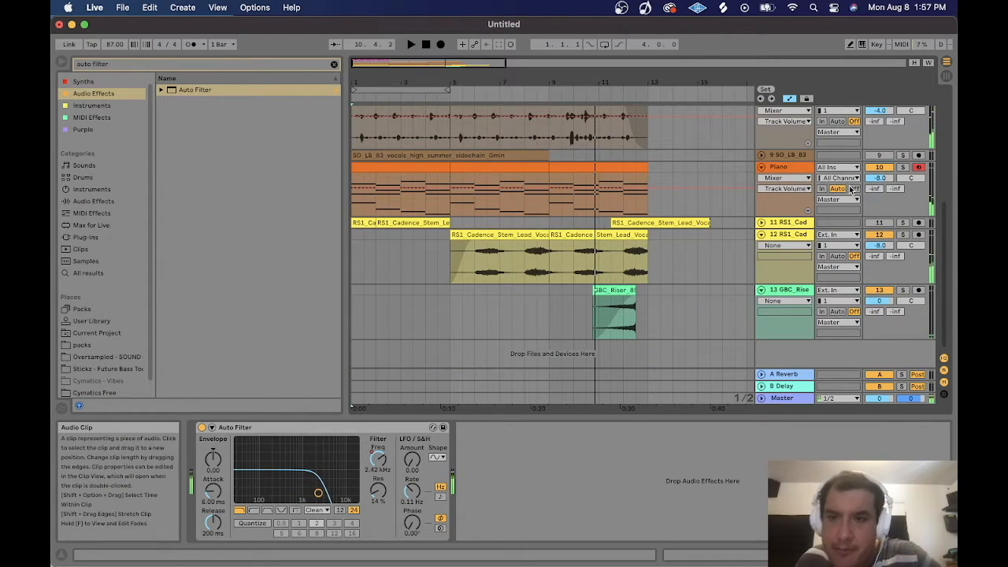
Duplicate the Piano track.
{"action": "left_click", "coordinate": [776, 166]}
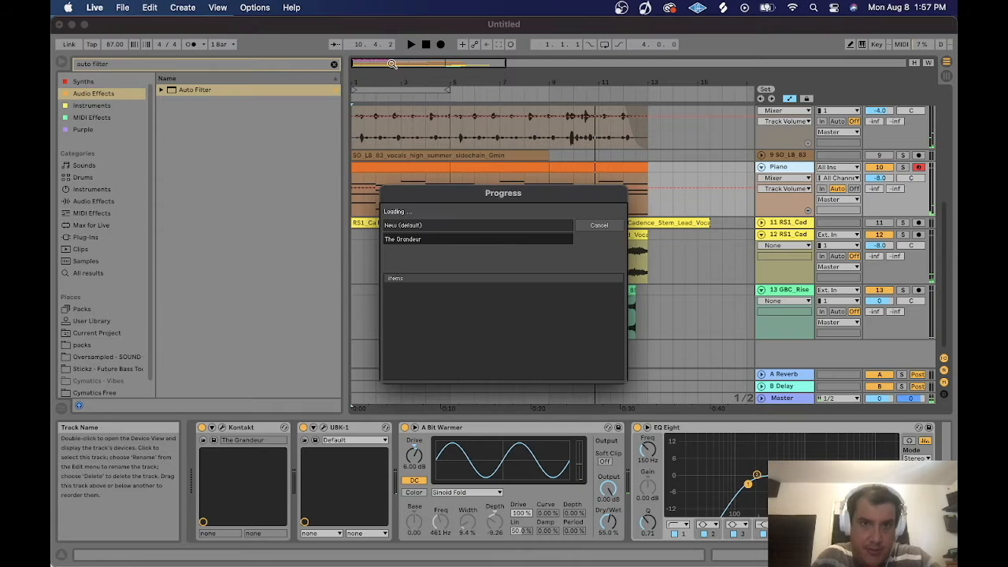
{"action": "key", "text": "minus"}
{"action": "left_click", "coordinate": [392, 221]}
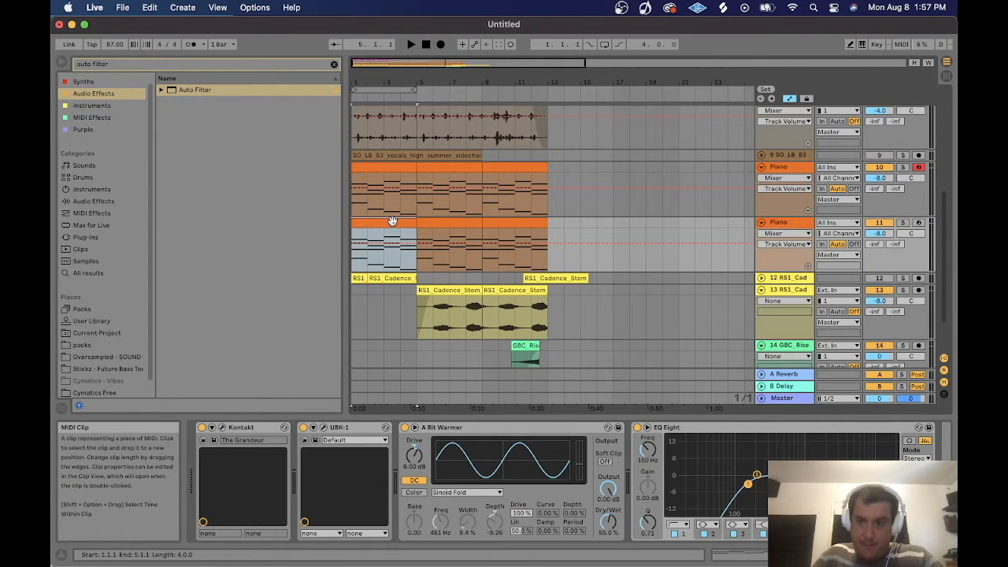
Group both Piano tracks together into a Piano/Pad group.
{"action": "left_click", "coordinate": [773, 166]}
{"action": "left_click", "coordinate": [793, 225], "text": "shift"}
{"action": "key", "text": "super+g"}
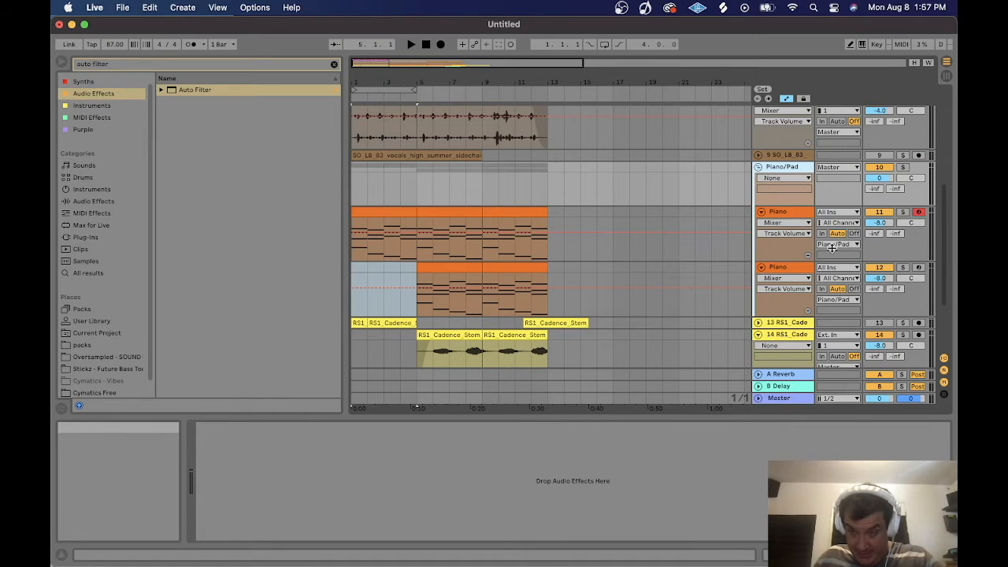
Solo the duplicated Piano track and load the Analog Dreams instrument into its Kontakt.
{"action": "left_click", "coordinate": [792, 267]}
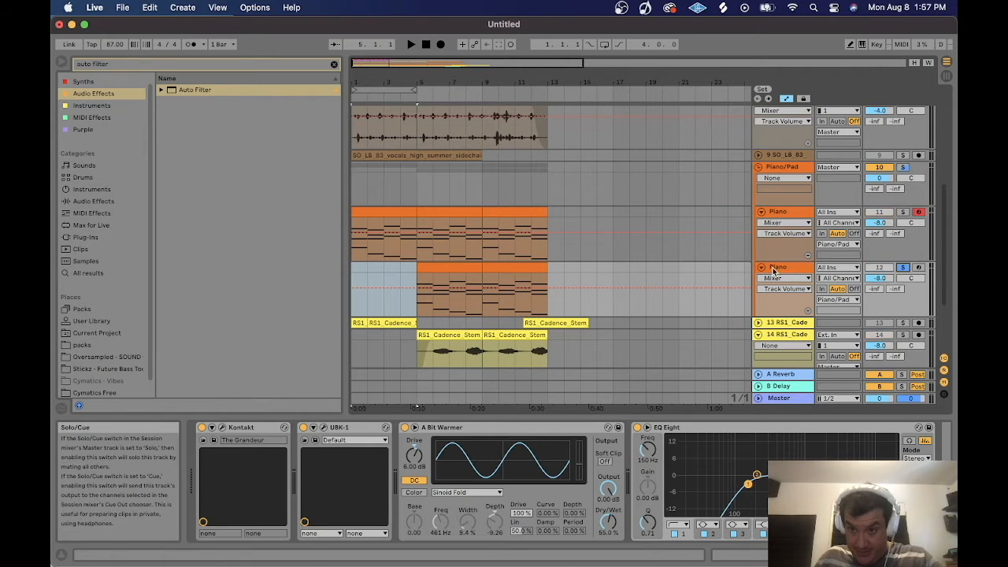
{"action": "left_click", "coordinate": [434, 273]}
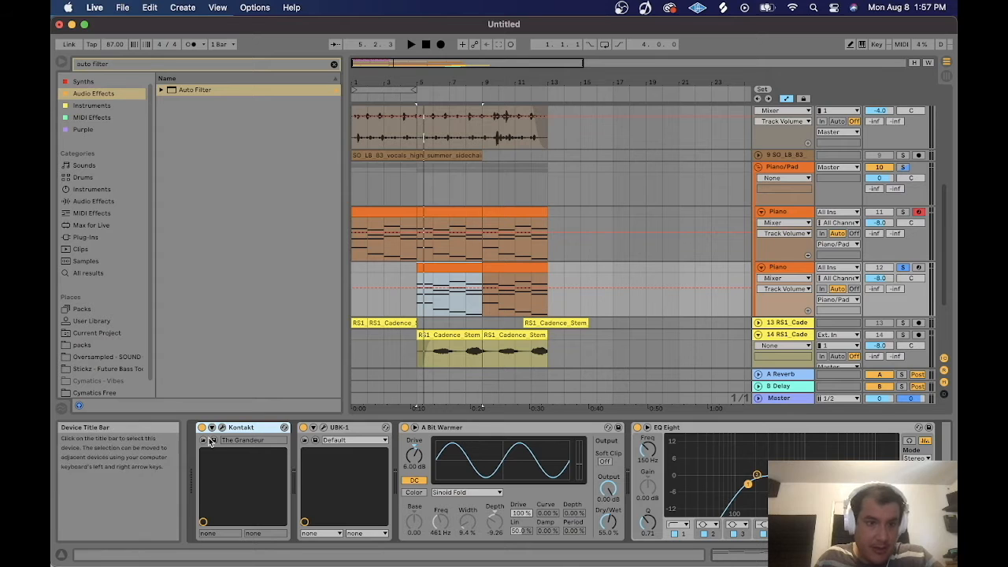
{"action": "left_click", "coordinate": [223, 428]}
{"action": "left_click_drag", "start_coordinate": [478, 323], "coordinate": [484, 439]}
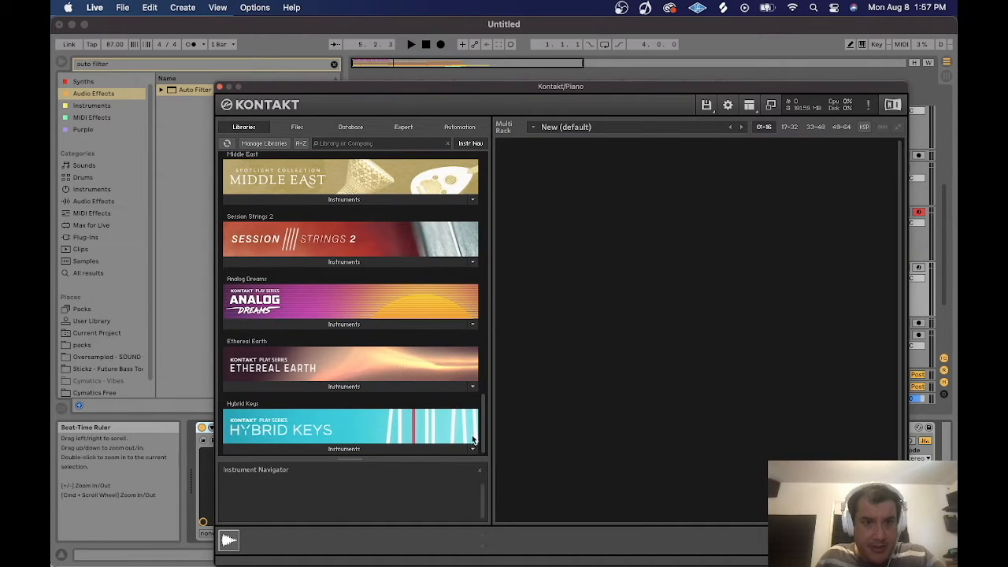
{"action": "left_click", "coordinate": [344, 324]}
{"action": "double_click", "coordinate": [264, 351]}
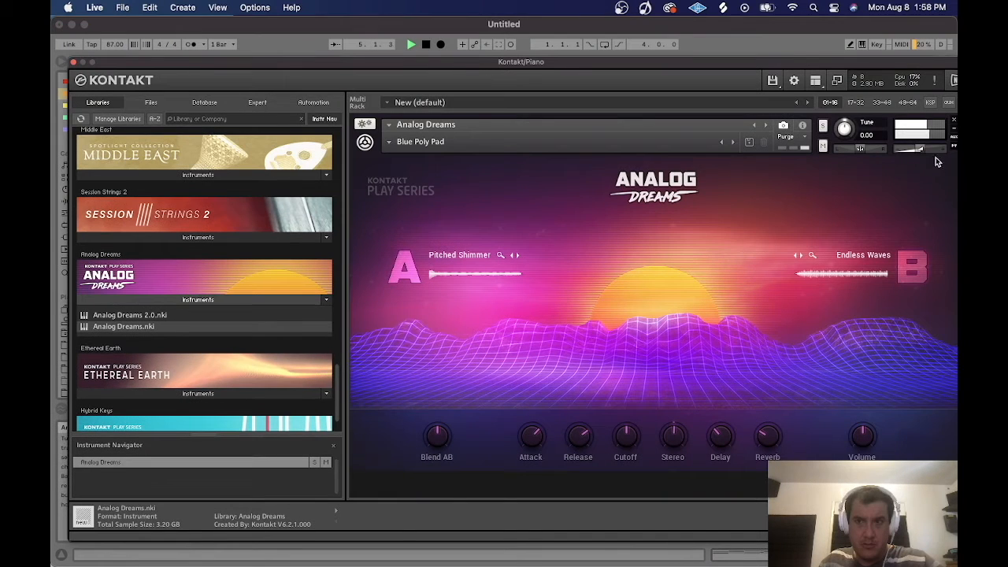
{"action": "left_click_drag", "start_coordinate": [920, 149], "coordinate": [912, 154]}
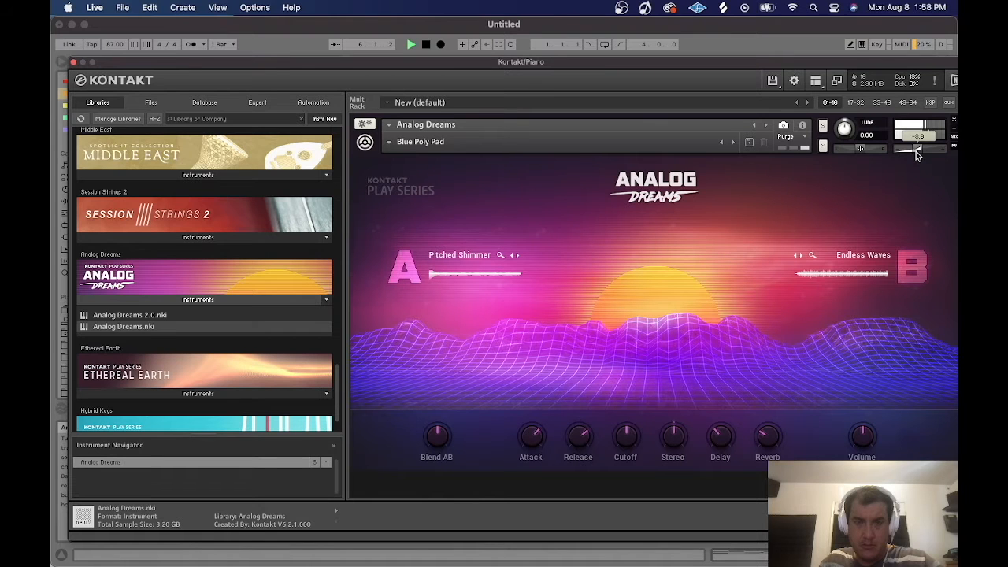
{"action": "left_click", "coordinate": [73, 62]}
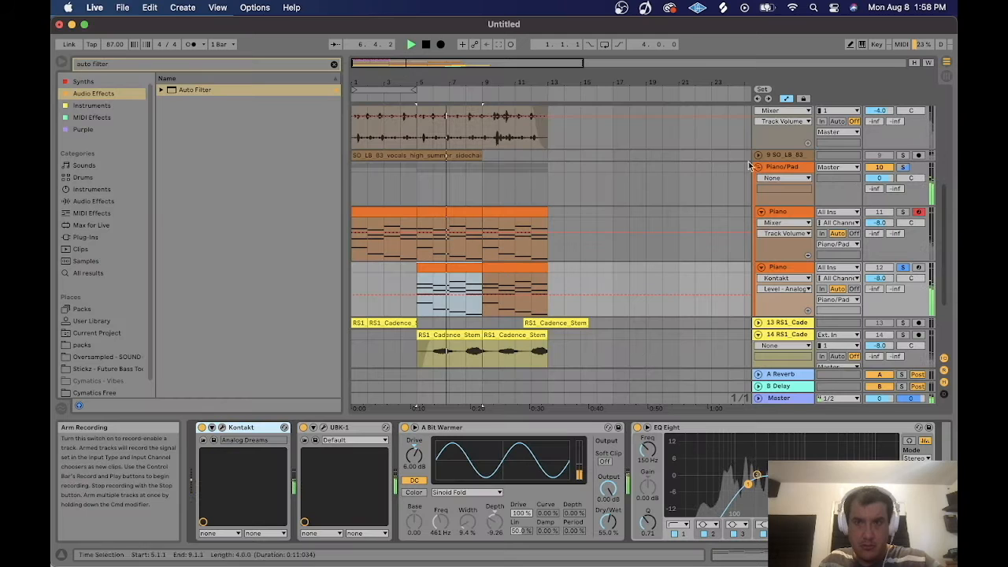
Set the duplicated Piano track's volume to -12.0 dB.
{"action": "key", "text": "space"}
{"action": "left_click", "coordinate": [903, 212], "text": "super"}
{"action": "left_click_drag", "start_coordinate": [879, 278], "coordinate": [879, 287]}
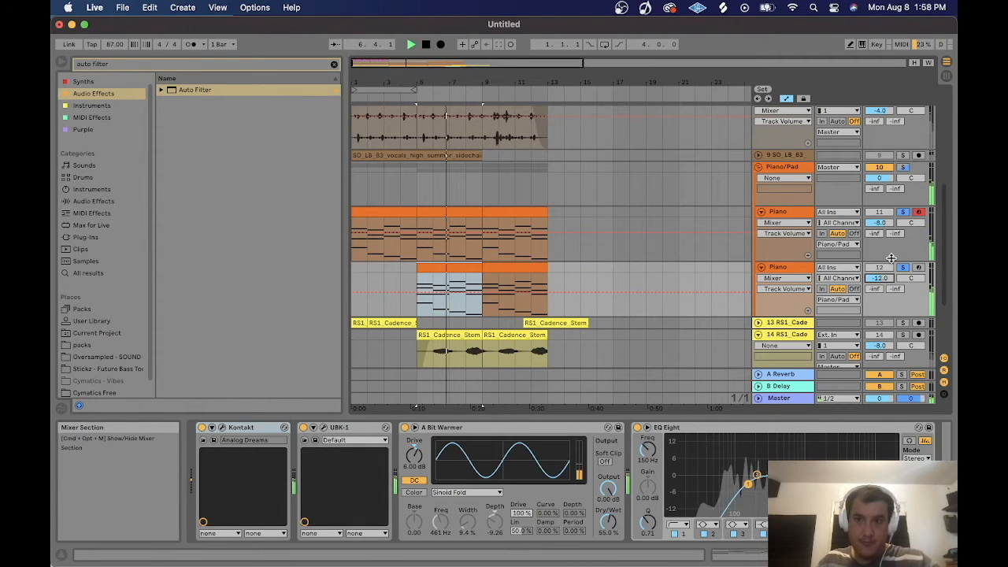
Set a loop from bar 5 to bar 9 and enable looping.
{"action": "left_click_drag", "start_coordinate": [388, 90], "coordinate": [455, 89]}
{"action": "left_click", "coordinate": [603, 46]}
Draw a rising EQ Eight Frequency automation ramp across the duplicated Piano track's clip.
{"action": "left_click", "coordinate": [777, 268]}
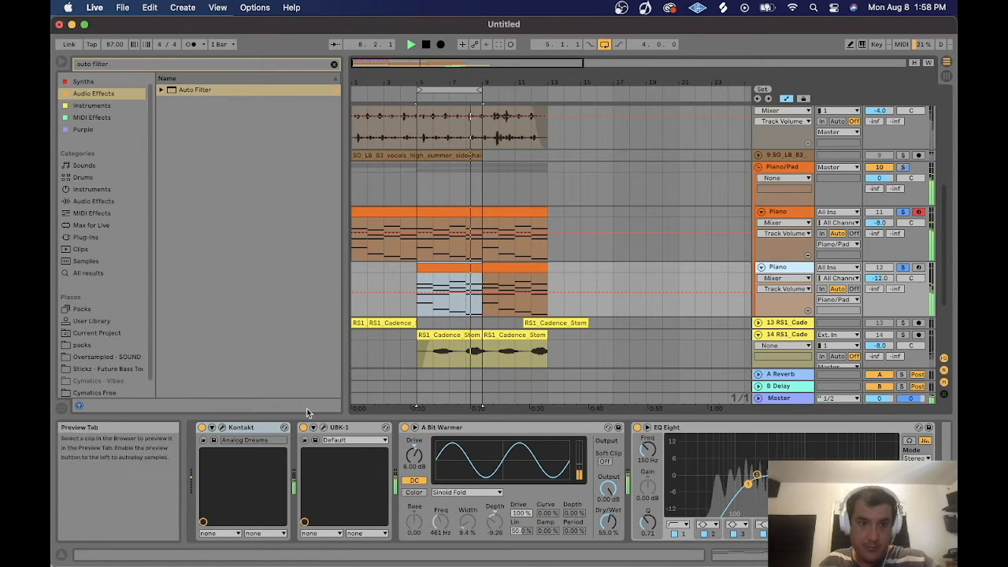
{"action": "left_click", "coordinate": [224, 429]}
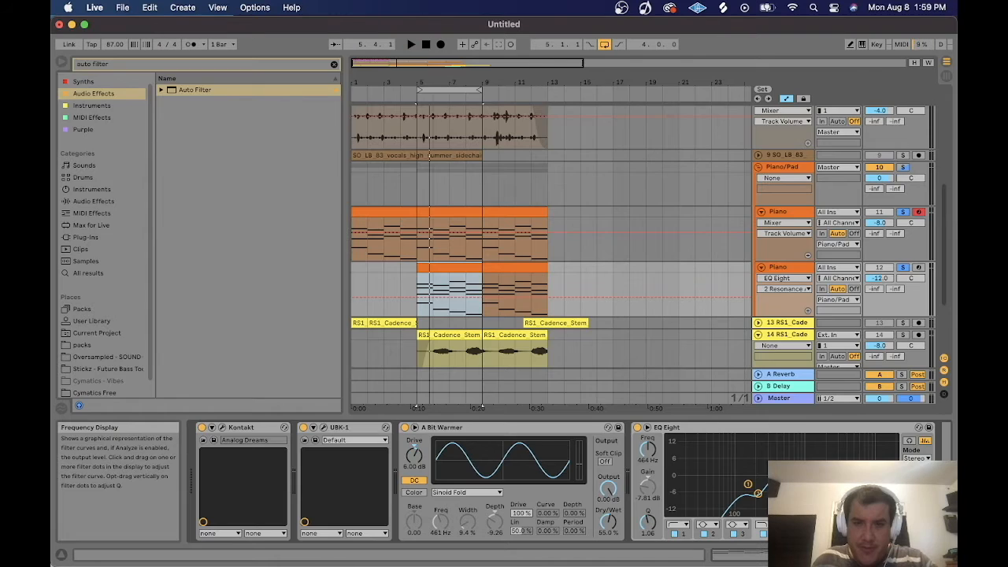
{"action": "right_click", "coordinate": [665, 450]}
{"action": "left_click", "coordinate": [688, 455]}
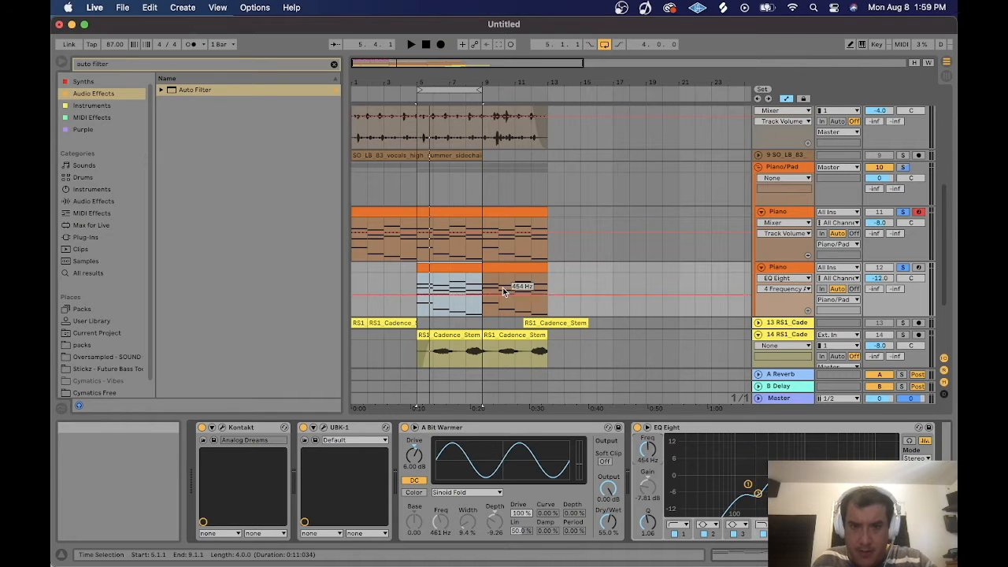
{"action": "left_click", "coordinate": [411, 293]}
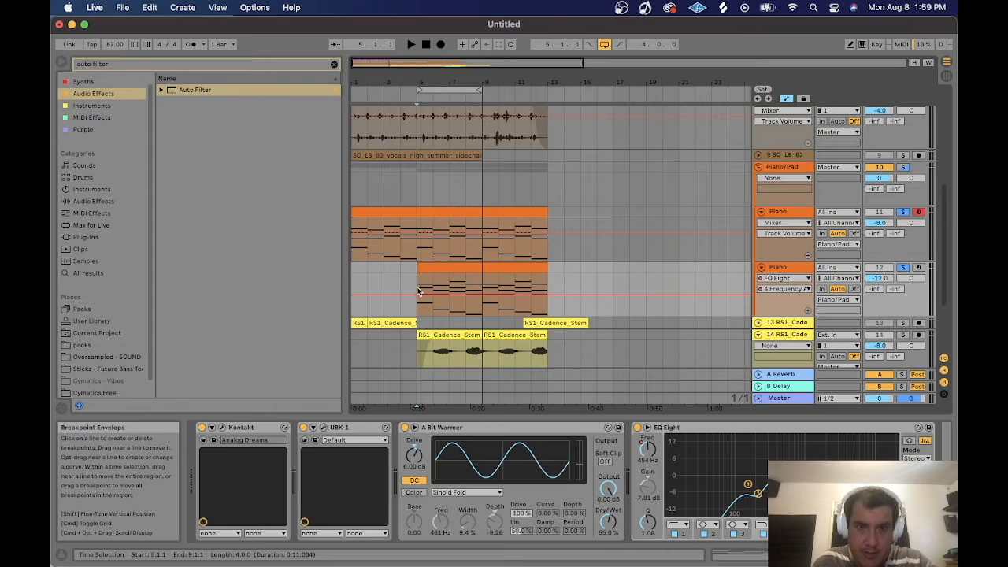
{"action": "left_click_drag", "start_coordinate": [548, 296], "coordinate": [548, 277]}
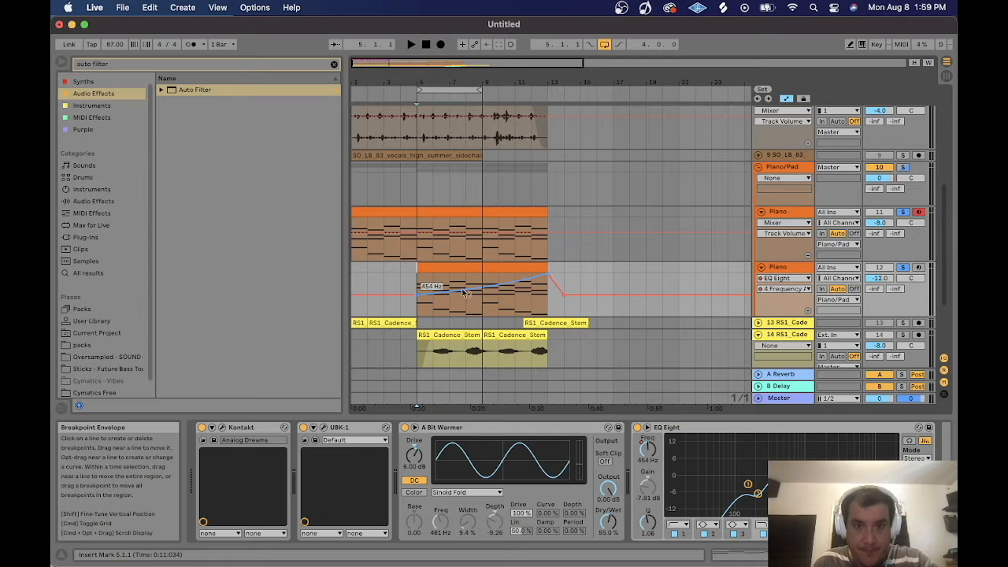
Play back the layered piano section from the start of the arrangement.
{"action": "key", "text": "space"}
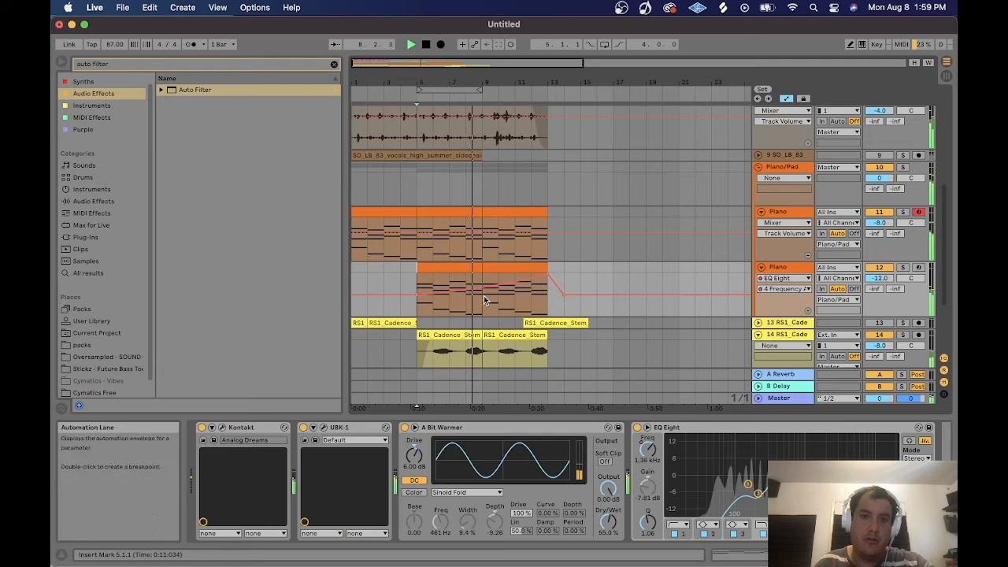
{"action": "left_click", "coordinate": [619, 270]}
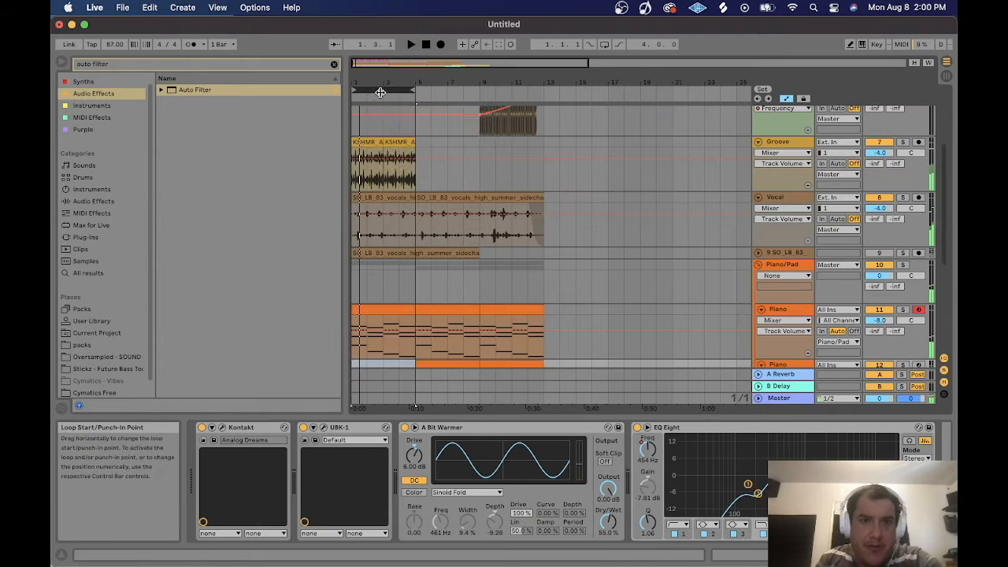
{"action": "right_click", "coordinate": [381, 94]}
{"action": "left_click", "coordinate": [408, 134]}
{"action": "key", "text": "space"}
{"action": "left_click_drag", "start_coordinate": [387, 58], "coordinate": [386, 60]}
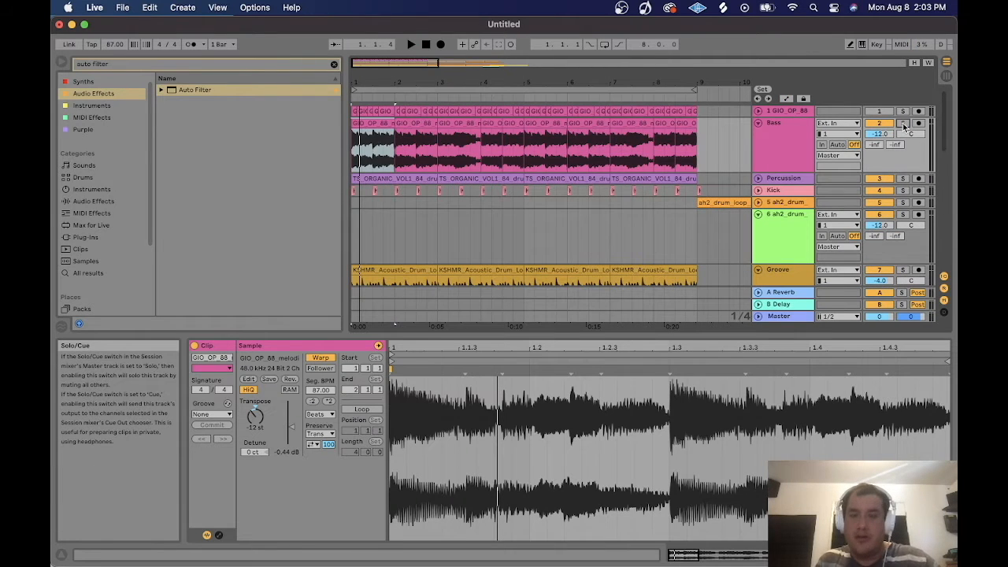
Solo the Bass track and audition its guitar loop clips across the arrangement.
{"action": "left_click", "coordinate": [724, 146]}
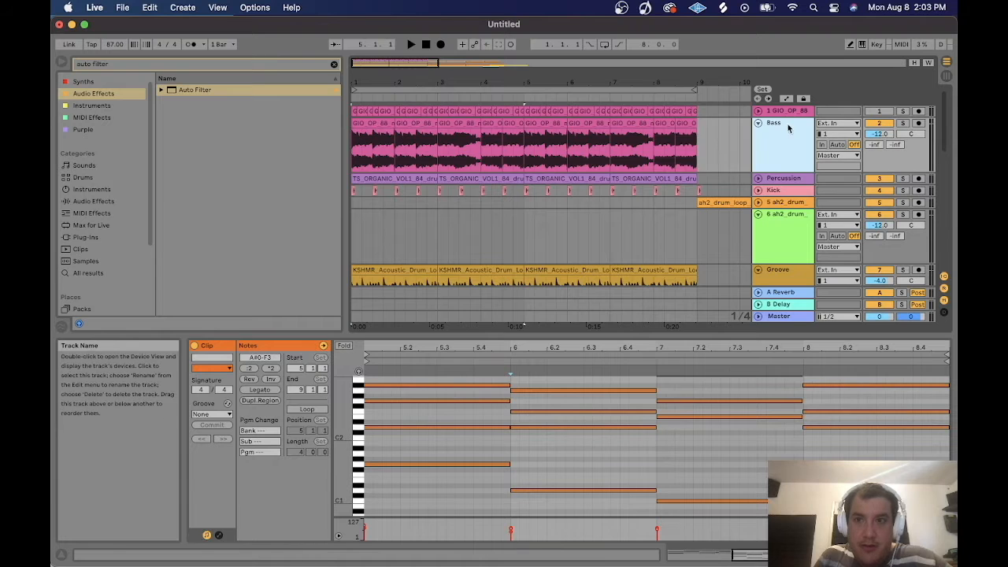
{"action": "left_click", "coordinate": [596, 111]}
{"action": "left_click", "coordinate": [689, 124], "text": "shift"}
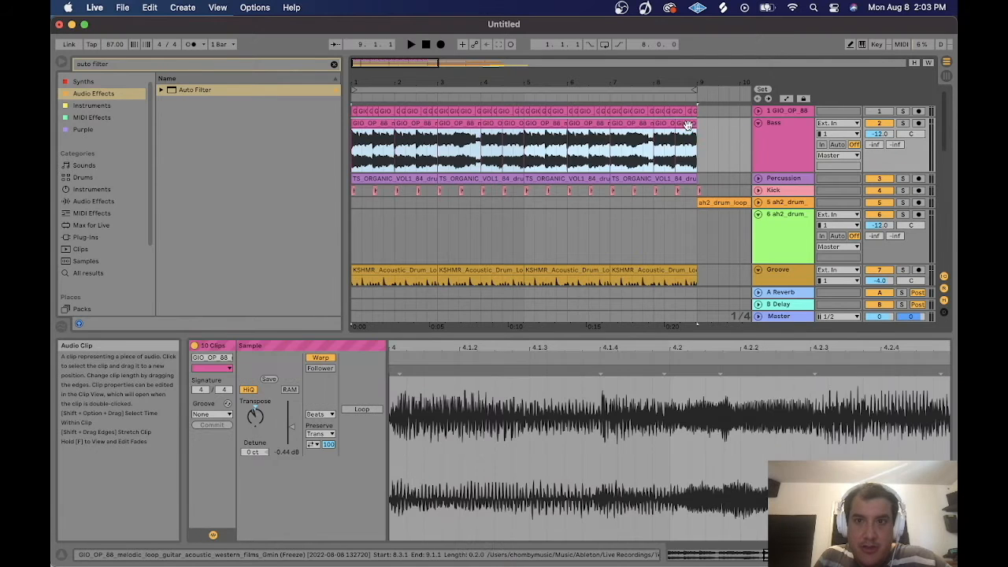
{"action": "left_click", "coordinate": [903, 124]}
{"action": "left_click", "coordinate": [371, 122]}
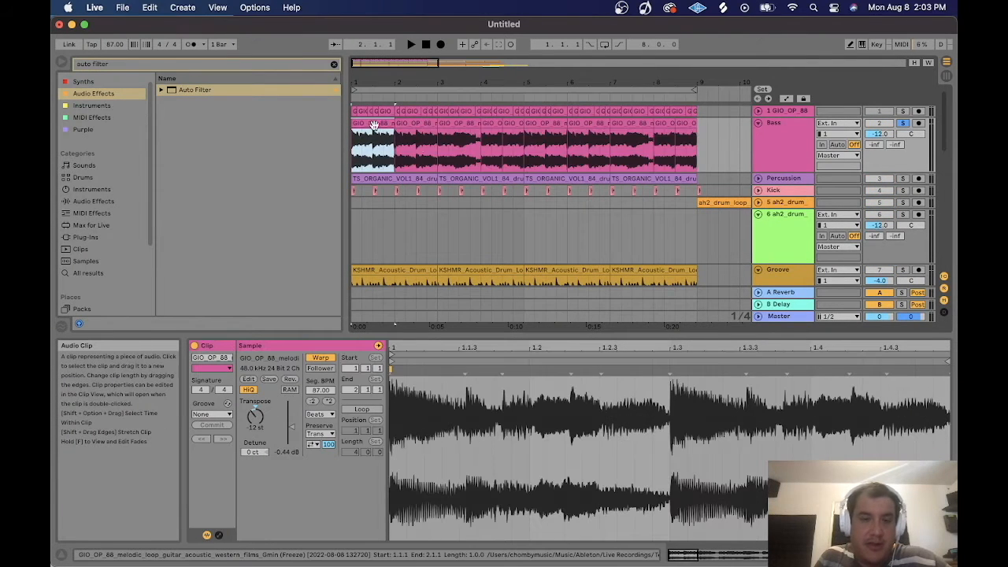
{"action": "left_click", "coordinate": [689, 124], "text": "shift"}
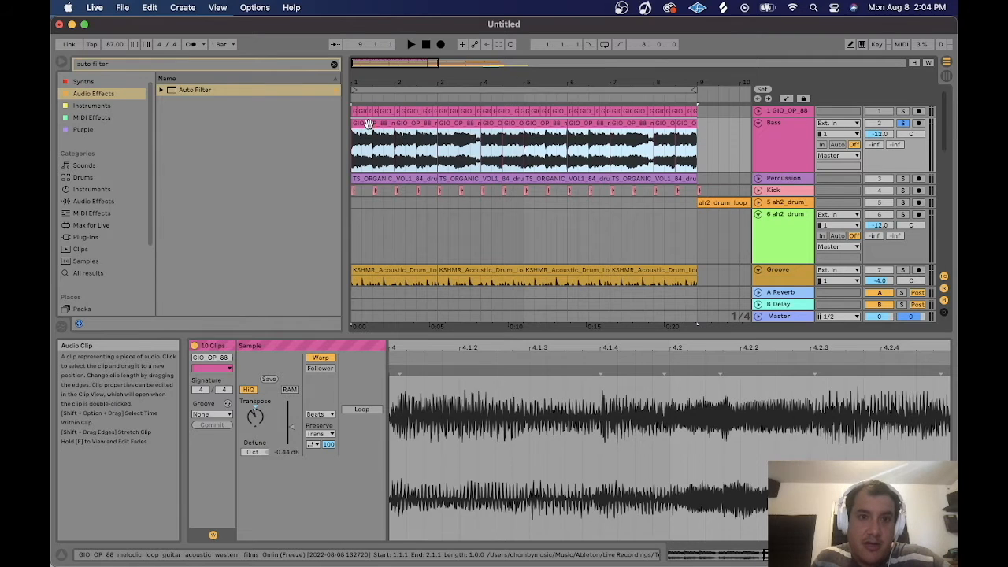
{"action": "left_click", "coordinate": [367, 124]}
{"action": "left_click", "coordinate": [679, 124], "text": "shift"}
{"action": "left_click_drag", "start_coordinate": [391, 66], "coordinate": [432, 75]}
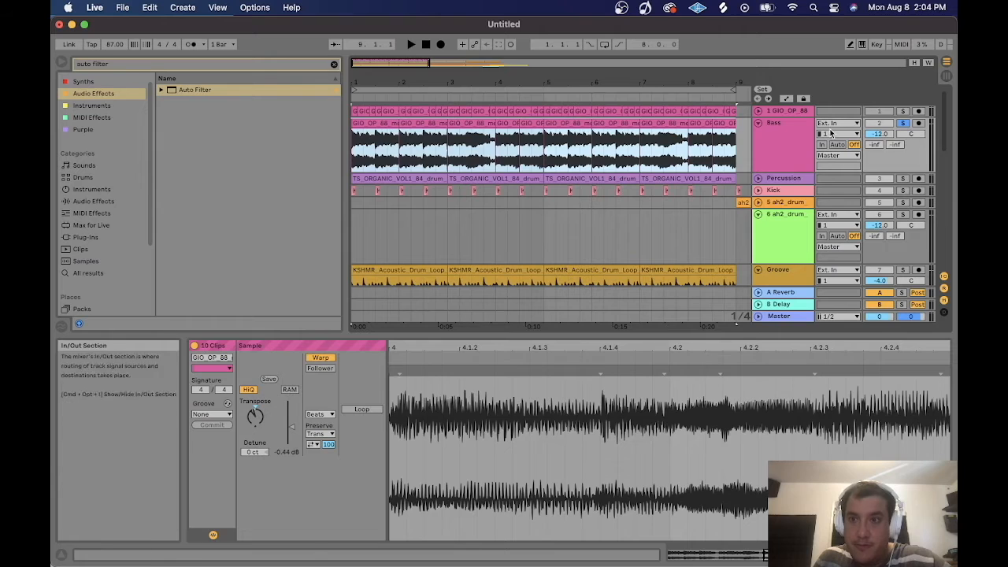
Insert a new MIDI track and load the Serum plug-in onto it.
{"action": "key", "text": "super+shift+t"}
{"action": "key", "text": "super+f"}
{"action": "type", "text": "serum"}
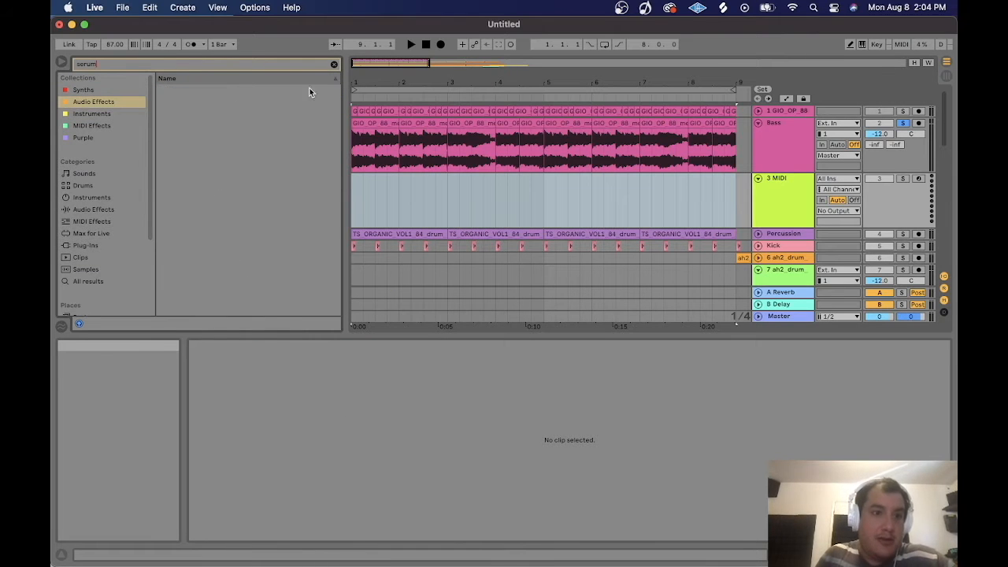
{"action": "left_click", "coordinate": [101, 247]}
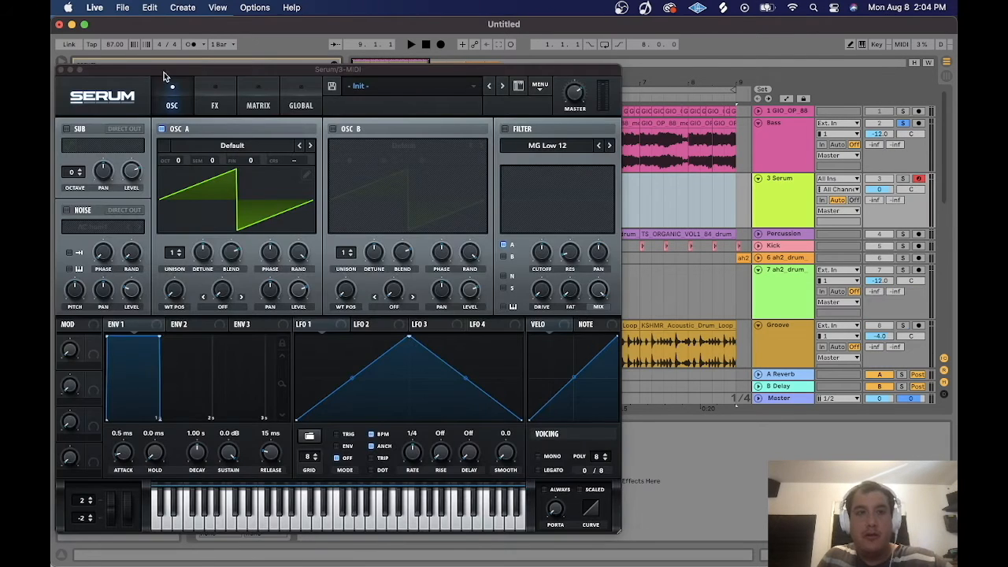
{"action": "left_click", "coordinate": [60, 69]}
Copy the Piano track's MIDI clip and paste it at the start of the Serum track.
{"action": "scroll", "coordinate": [470, 220], "scroll_direction": "down", "scroll_amount": 5}
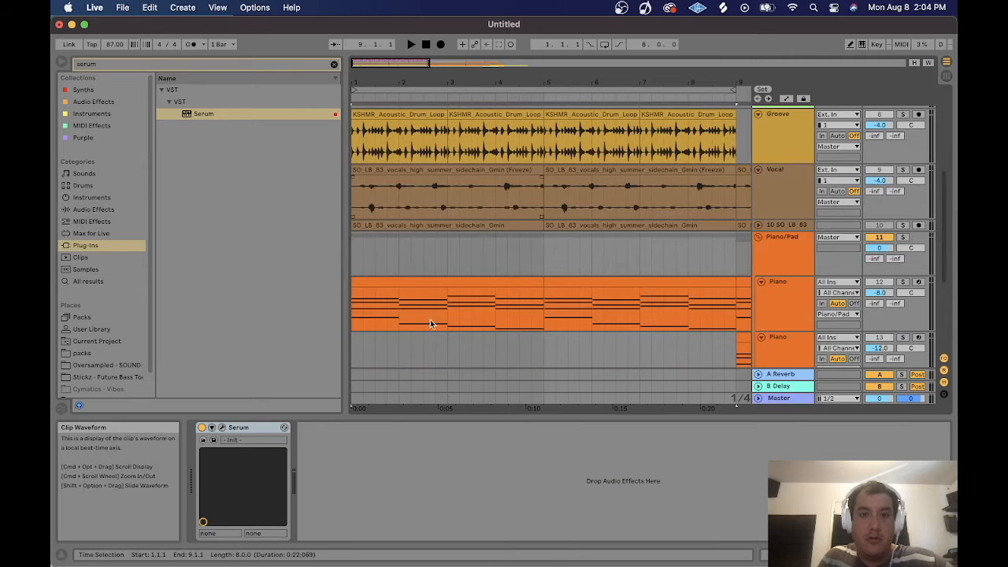
{"action": "left_click", "coordinate": [429, 281]}
{"action": "key", "text": "super+c"}
{"action": "scroll", "coordinate": [429, 280], "scroll_direction": "up", "scroll_amount": 5}
{"action": "left_click", "coordinate": [355, 174]}
{"action": "key", "text": "super+v"}
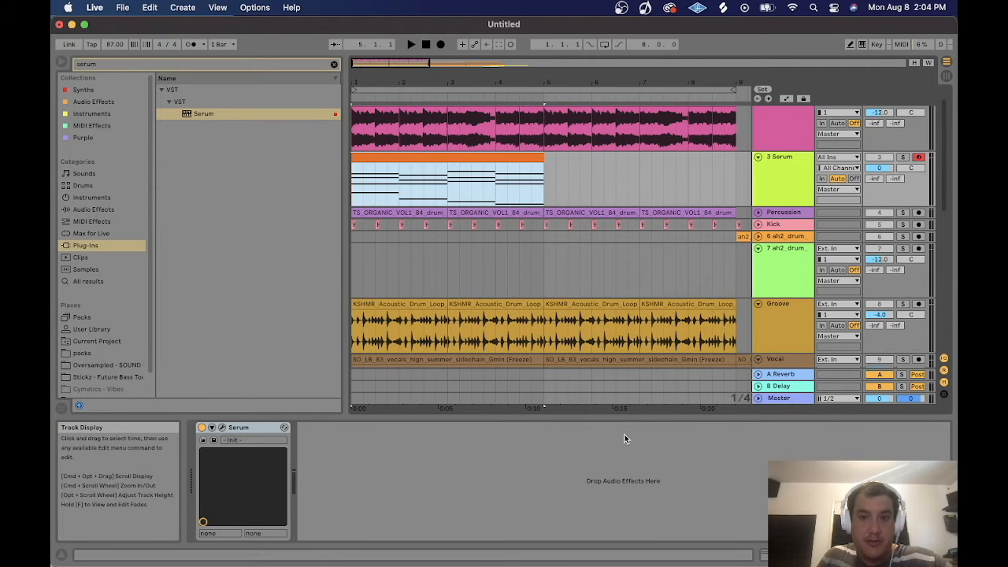
Delete the upper chord notes from the pasted clip, leaving only the lowest bass notes, and select all notes.
{"action": "key", "text": "shift+Tab"}
{"action": "left_click_drag", "start_coordinate": [442, 381], "coordinate": [922, 459]}
{"action": "key", "text": "Delete"}
{"action": "key", "text": "super+a"}
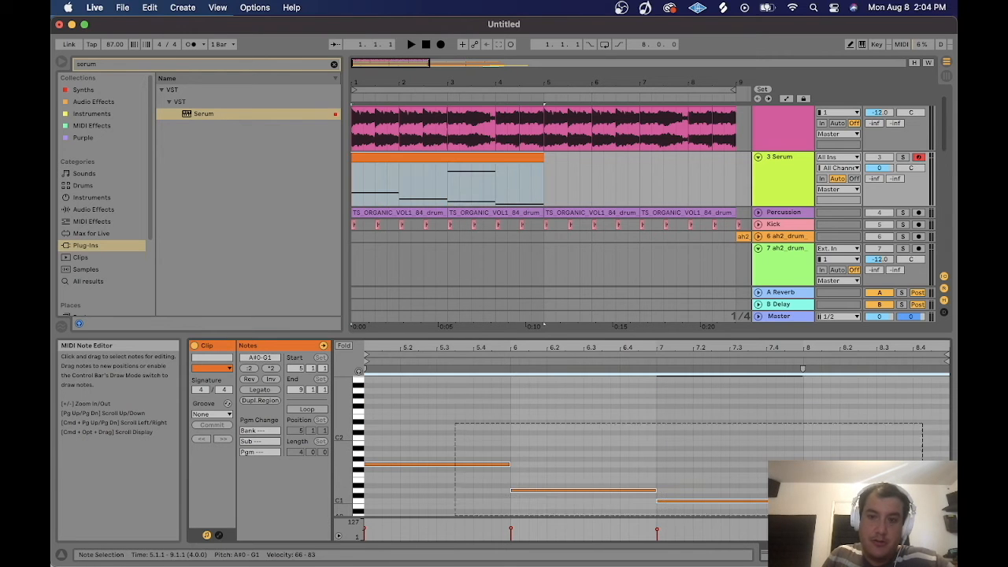
Shorten all bass notes to about a quarter of their length and duplicate them to form a repeating pattern.
{"action": "left_click_drag", "start_coordinate": [510, 464], "coordinate": [388, 465]}
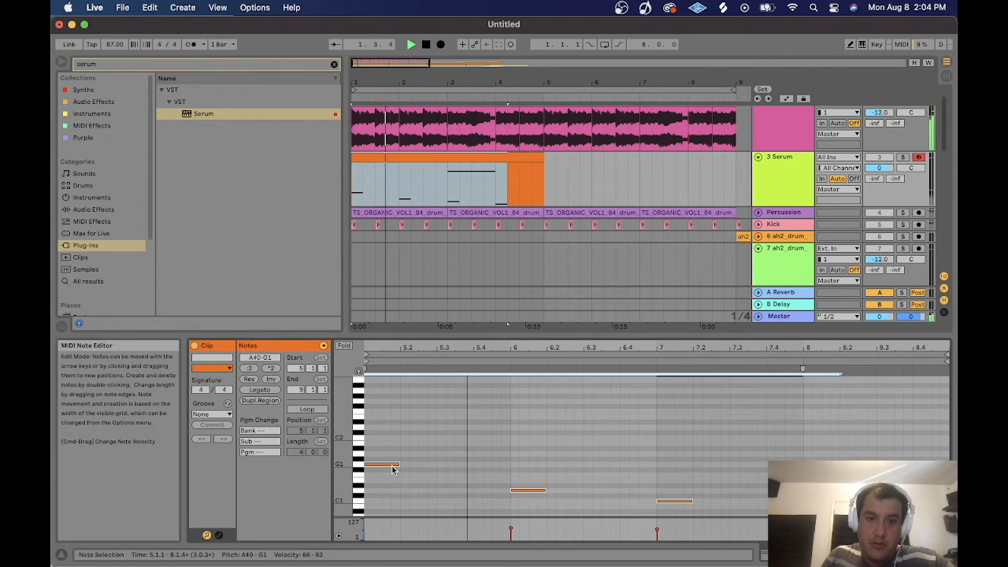
{"action": "key", "text": "super+d"}
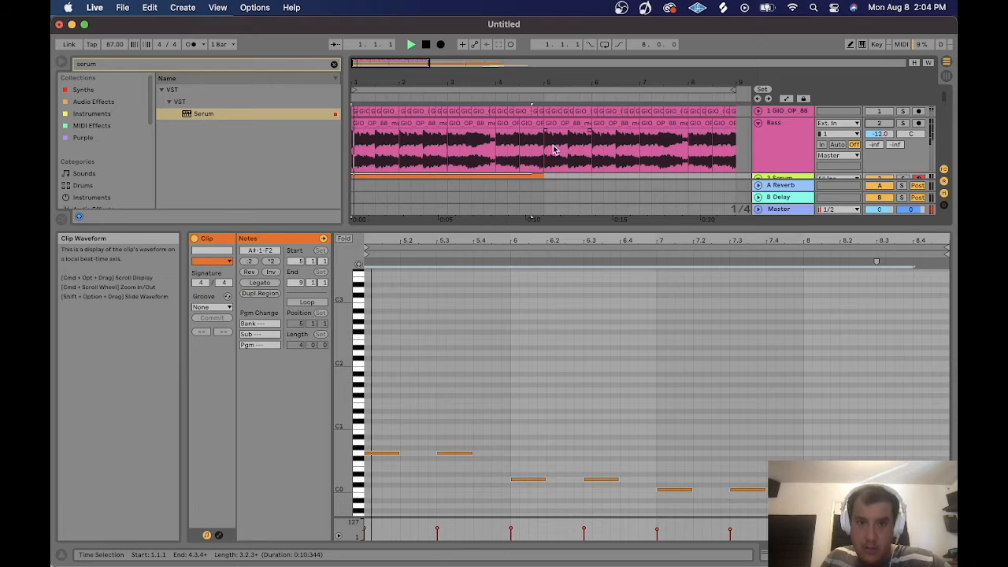
Play back the new bass pattern.
{"action": "key", "text": "space"}
{"action": "scroll", "coordinate": [556, 150], "scroll_direction": "down", "scroll_amount": 2}
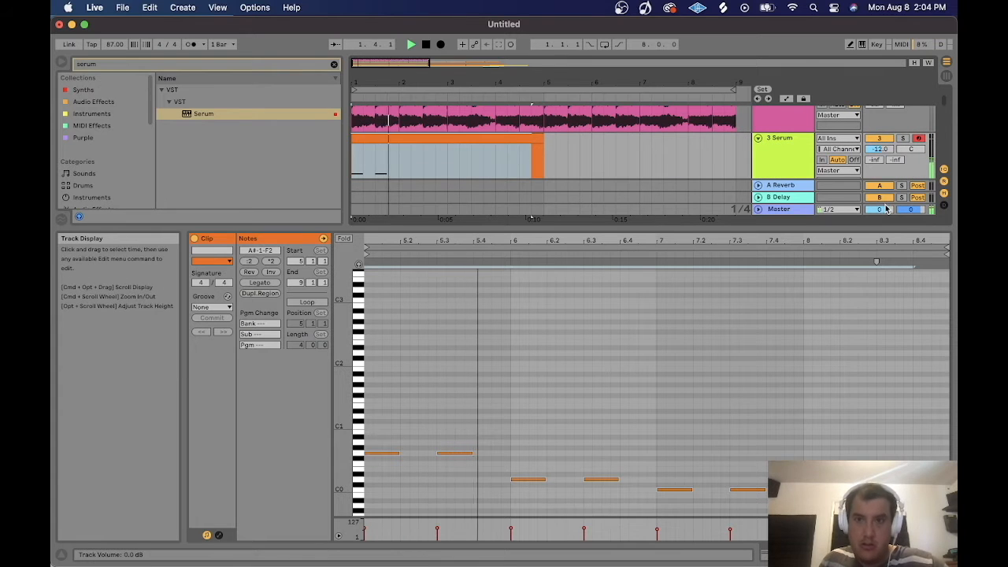
{"action": "scroll", "coordinate": [522, 151], "scroll_direction": "down", "scroll_amount": 1}
Open Serum and load the Ghosthack DRUM - 808 preset from the Ghosthack BF Bundle EDM Presets.
{"action": "key", "text": "super+a"}
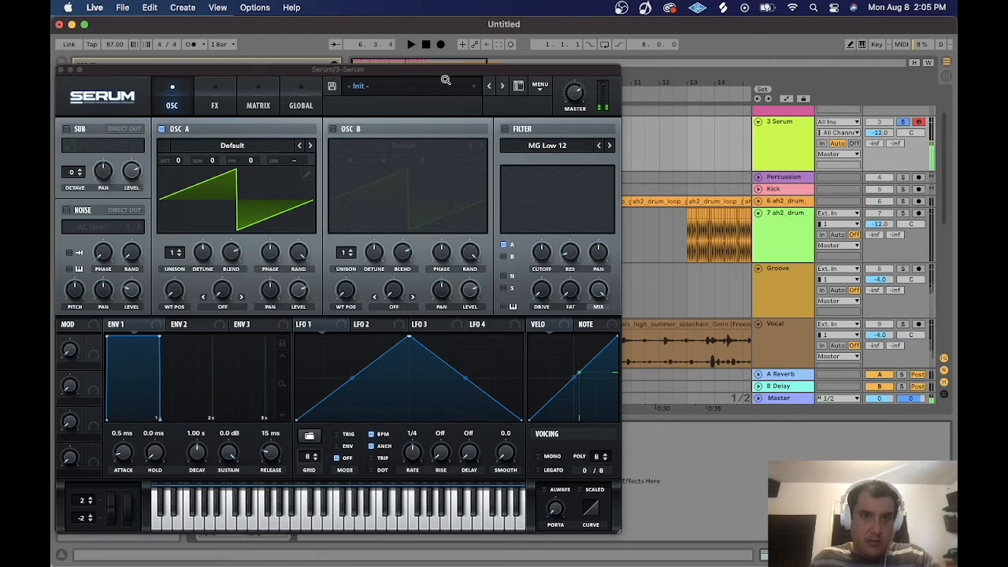
{"action": "left_click", "coordinate": [423, 83]}
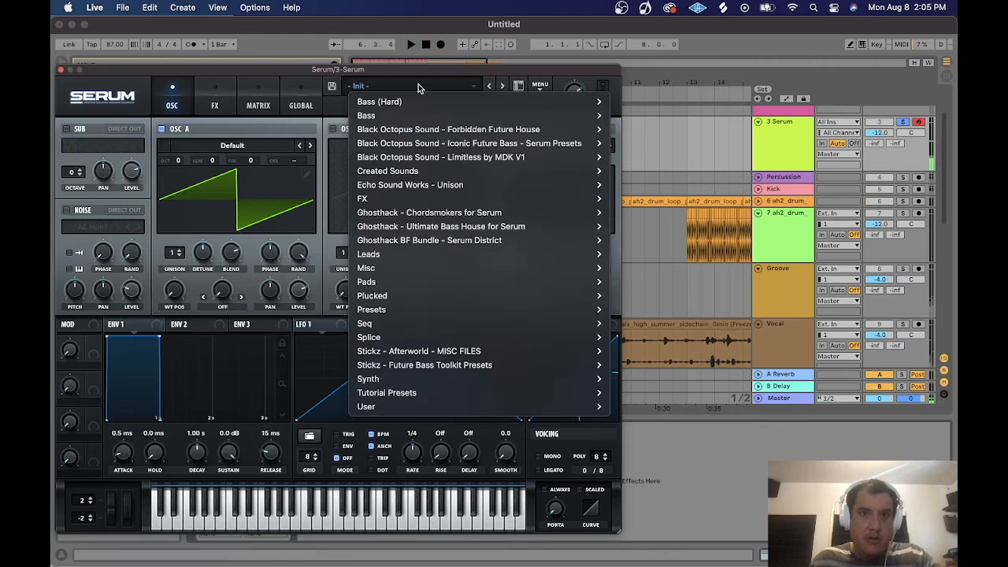
{"action": "mouse_move", "coordinate": [499, 240]}
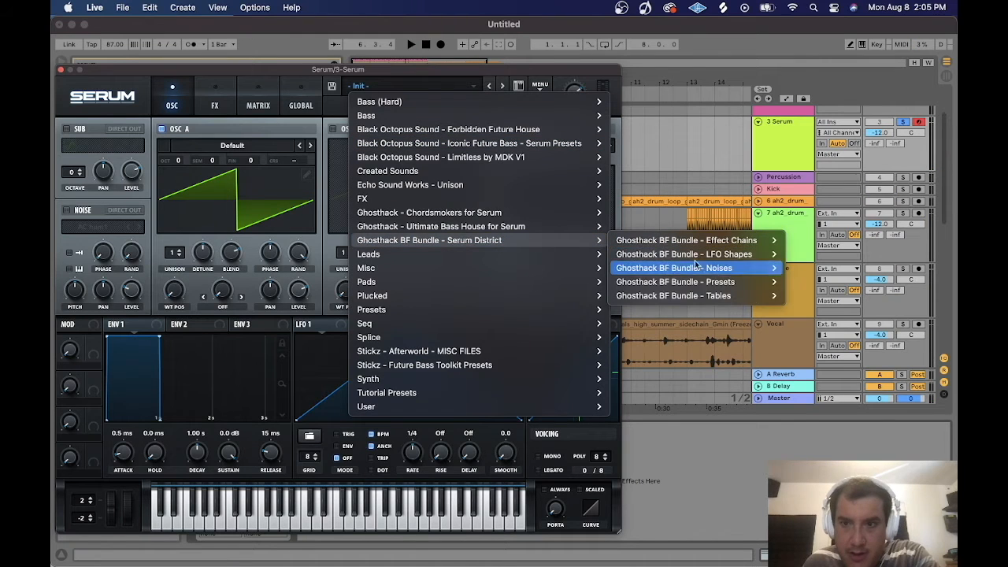
{"action": "mouse_move", "coordinate": [716, 282]}
{"action": "mouse_move", "coordinate": [529, 282]}
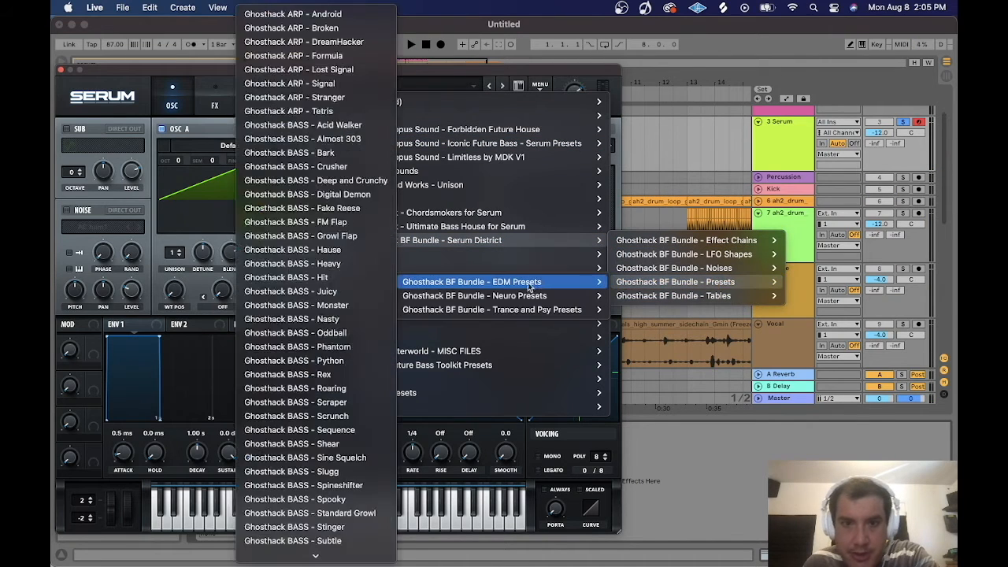
{"action": "scroll", "coordinate": [330, 442], "scroll_direction": "down", "scroll_amount": 6}
{"action": "left_click", "coordinate": [335, 337]}
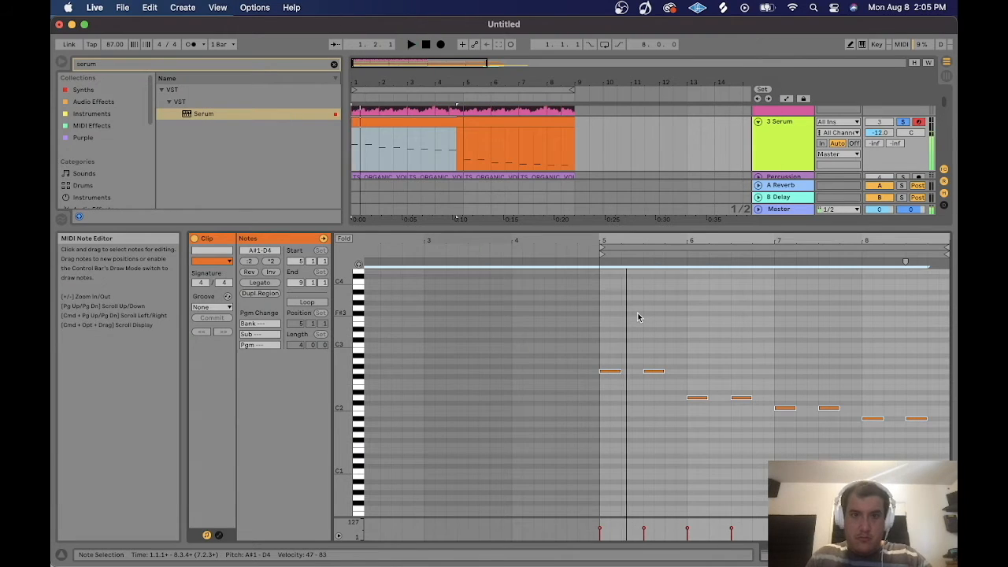
Select all bass notes and apply Legato so each note sustains into the next, then play it back.
{"action": "key", "text": "space"}
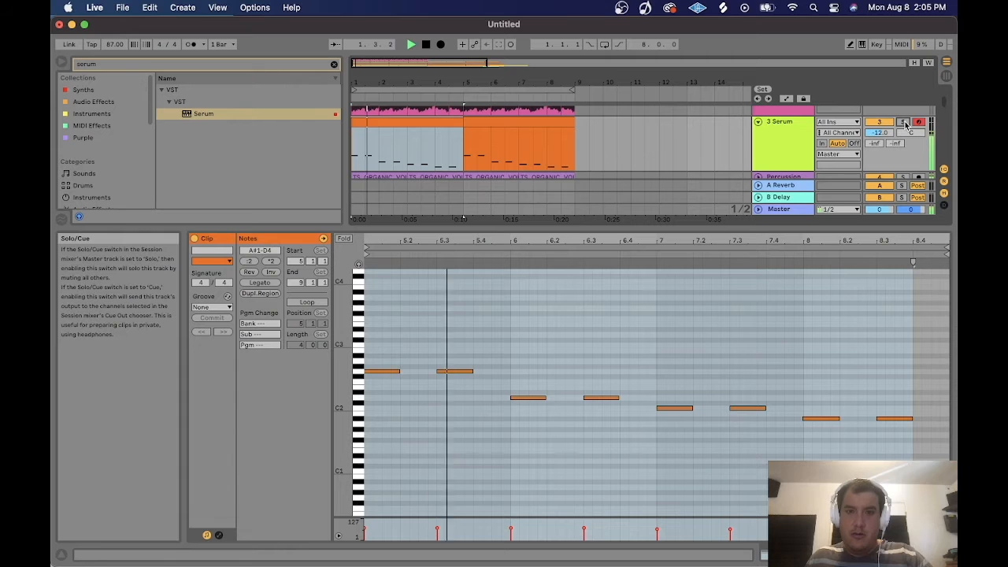
{"action": "key", "text": "space"}
{"action": "left_click_drag", "start_coordinate": [379, 344], "coordinate": [949, 492]}
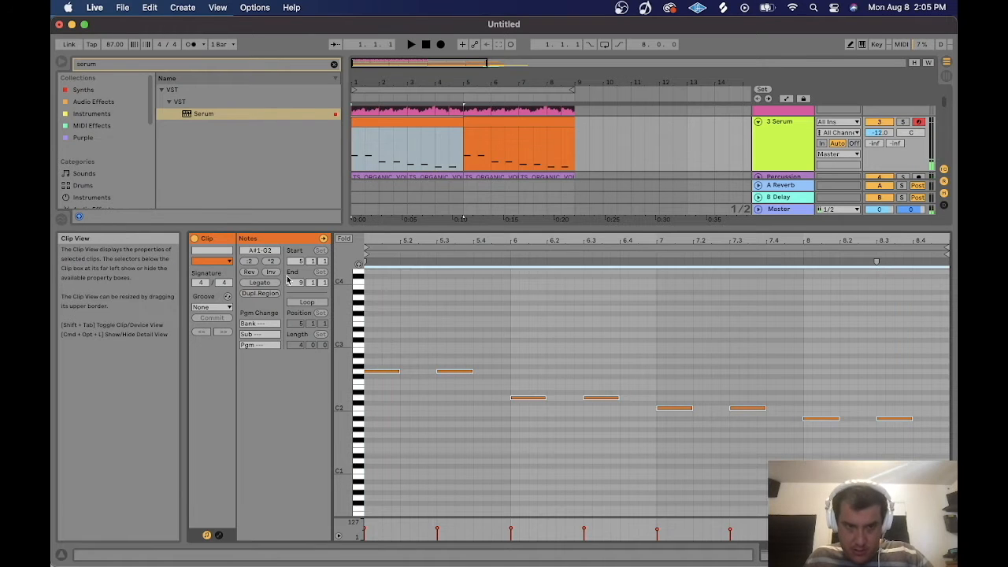
{"action": "left_click", "coordinate": [266, 282]}
{"action": "key", "text": "space"}
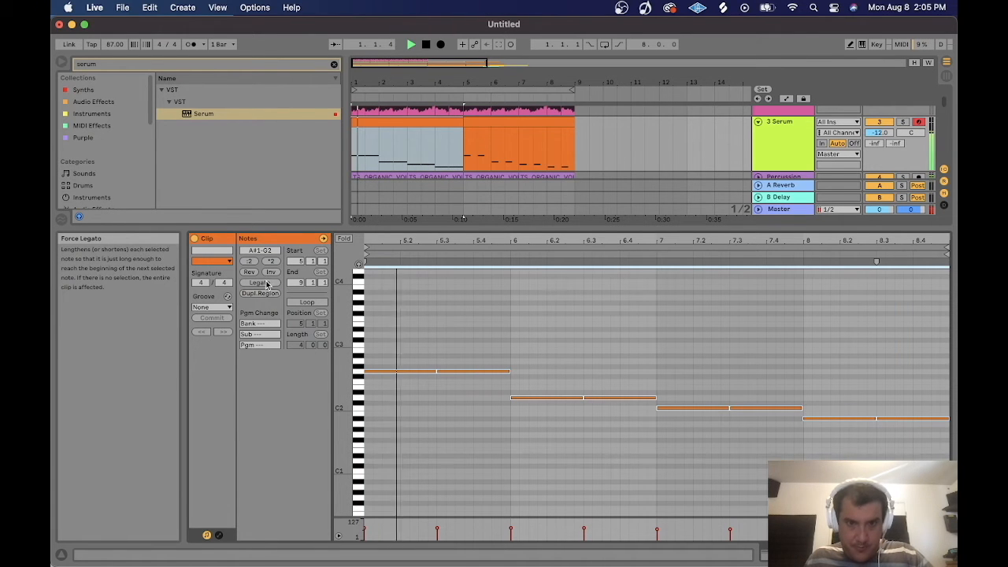
Solo the Serum track and open the Serum plug-in window.
{"action": "left_click", "coordinate": [778, 124]}
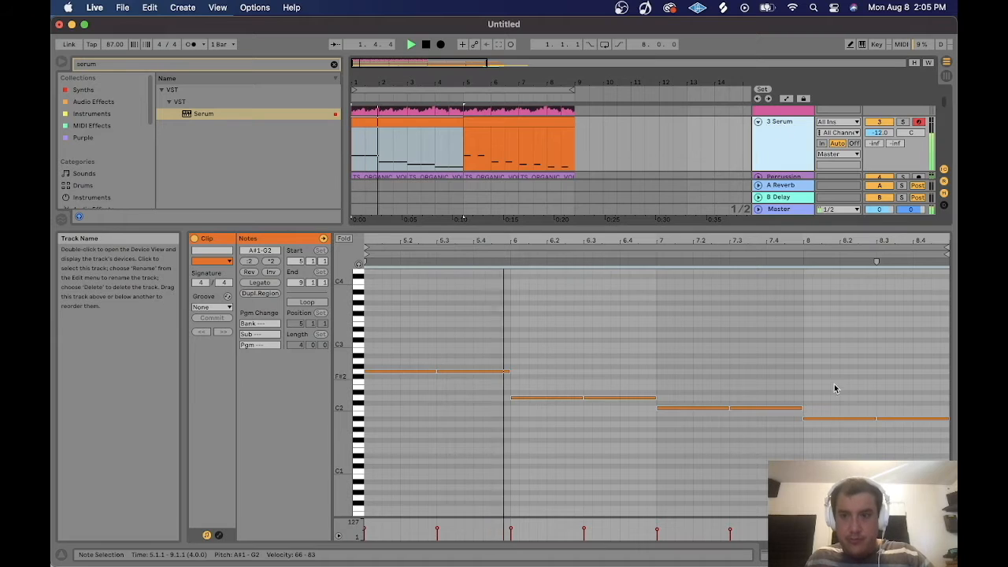
{"action": "left_click", "coordinate": [879, 122]}
{"action": "left_click", "coordinate": [902, 122]}
{"action": "key", "text": "shift+Tab"}
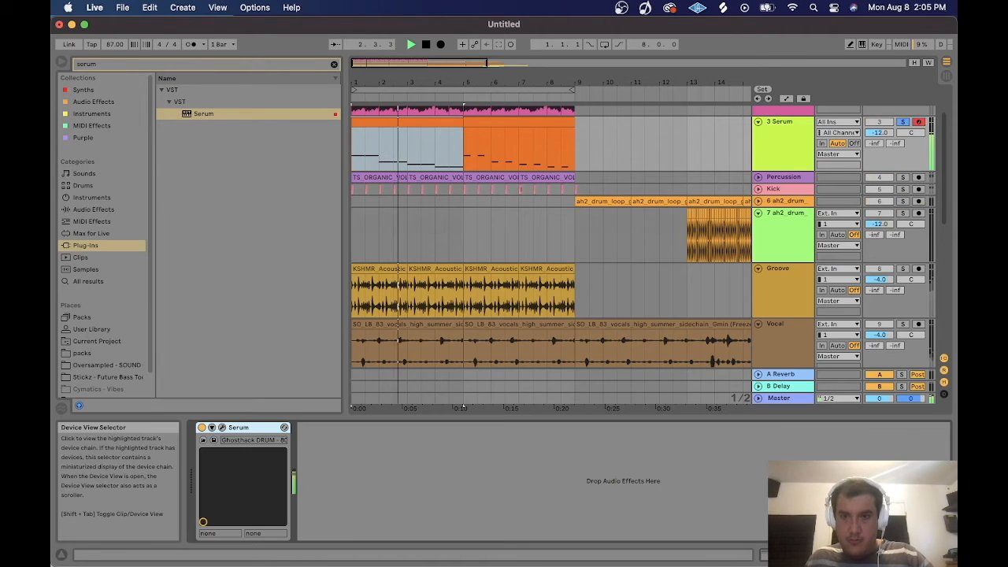
{"action": "left_click", "coordinate": [213, 427]}
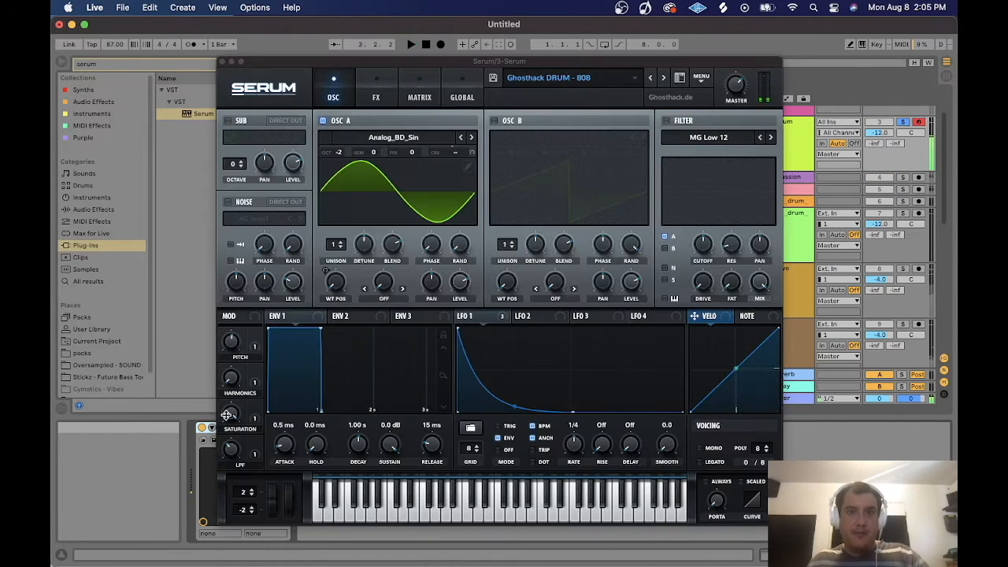
Remove all modulators from Oscillator A's coarse pitch control.
{"action": "left_click_drag", "start_coordinate": [410, 61], "coordinate": [500, 51]}
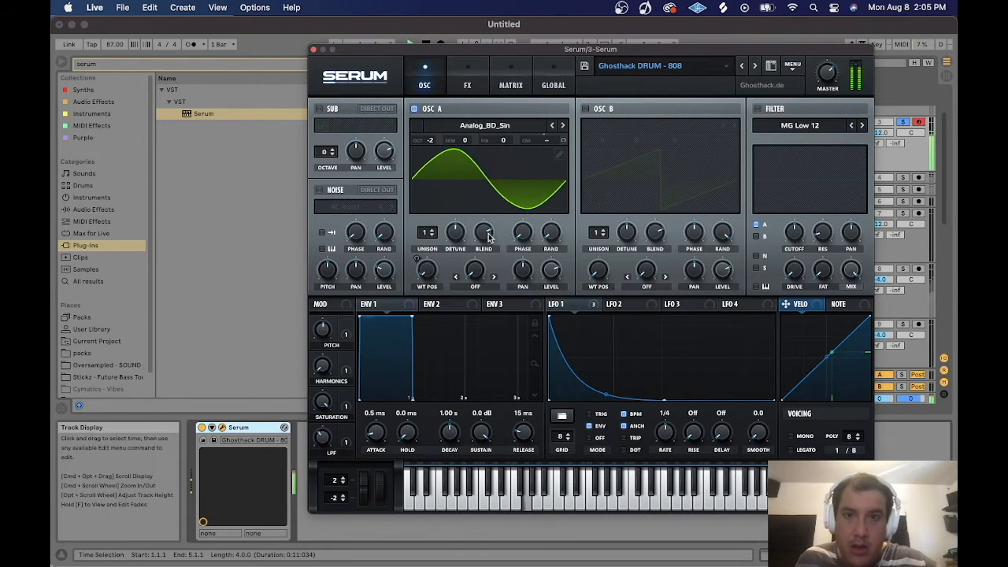
{"action": "right_click", "coordinate": [562, 140]}
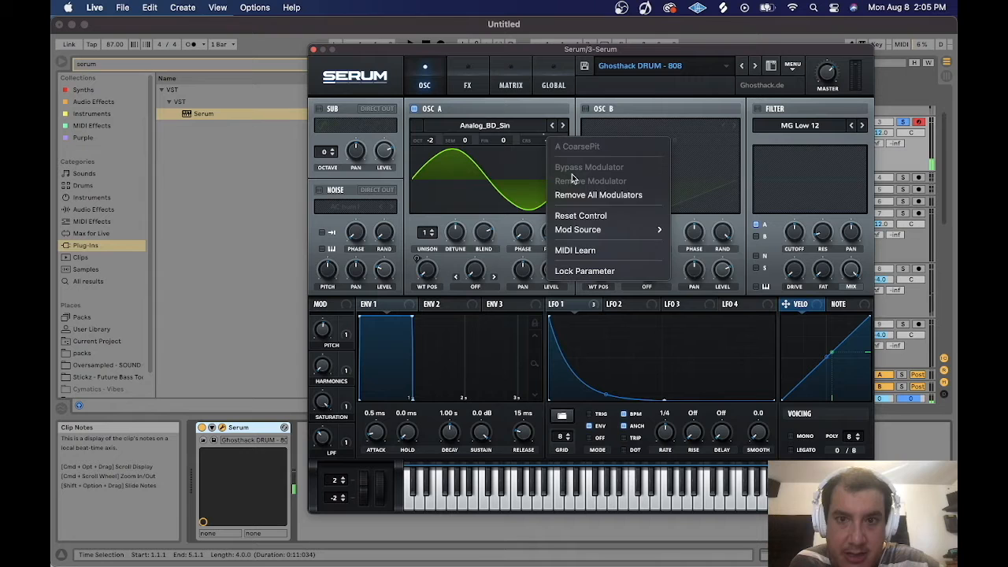
{"action": "left_click", "coordinate": [593, 197]}
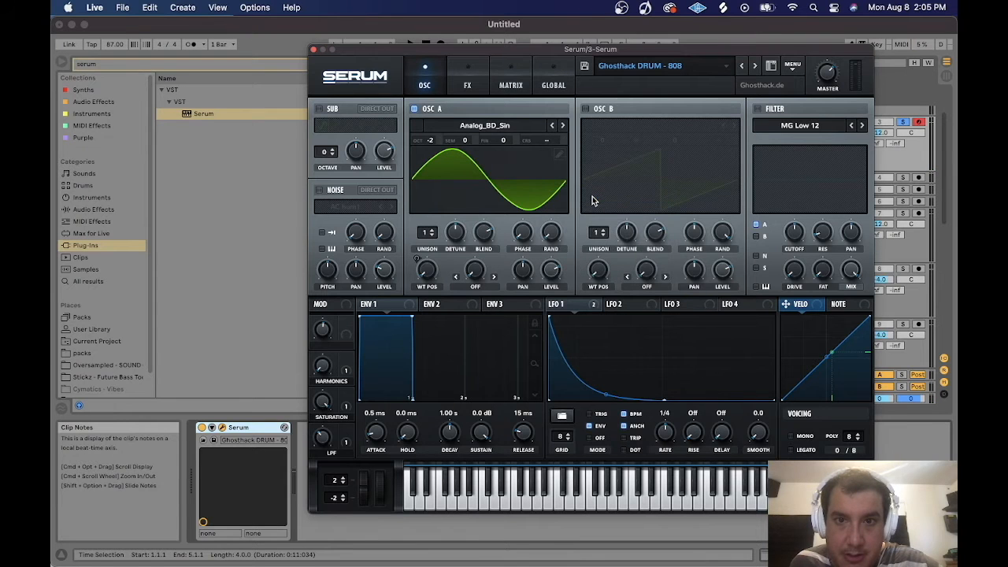
Set Envelope 1's attack to 140 ms.
{"action": "left_click_drag", "start_coordinate": [360, 321], "coordinate": [366, 316]}
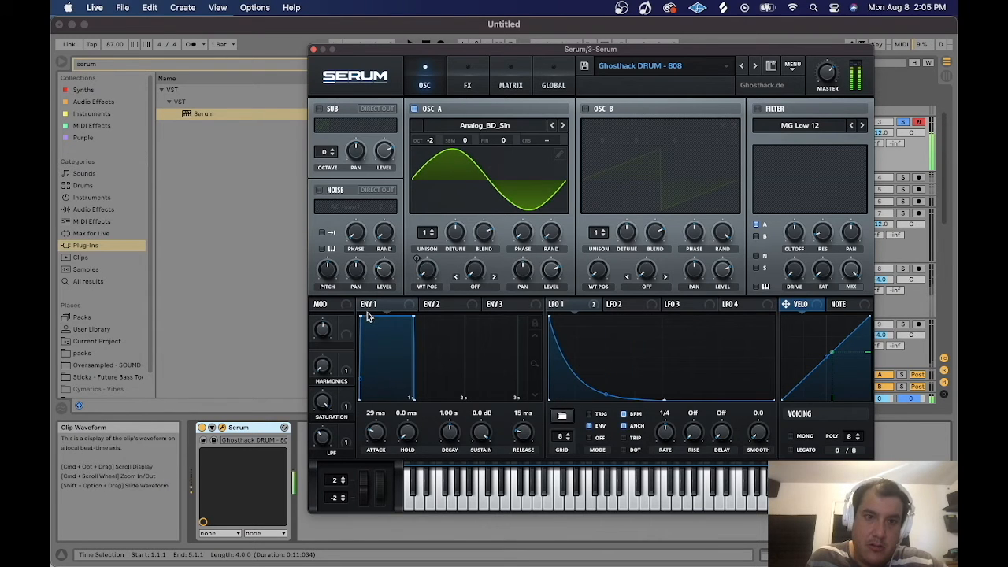
{"action": "left_click_drag", "start_coordinate": [375, 436], "coordinate": [375, 419]}
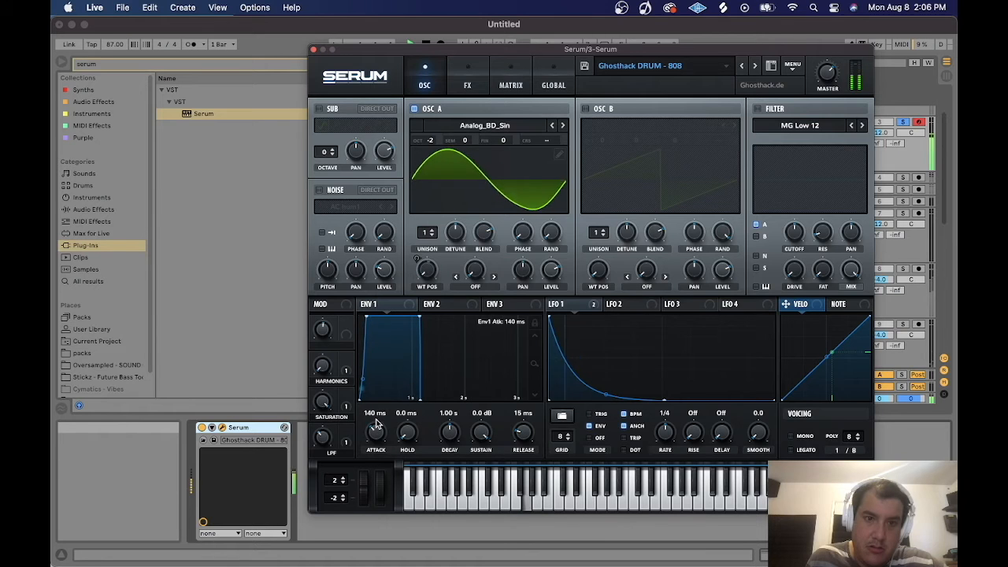
{"action": "left_click", "coordinate": [897, 124]}
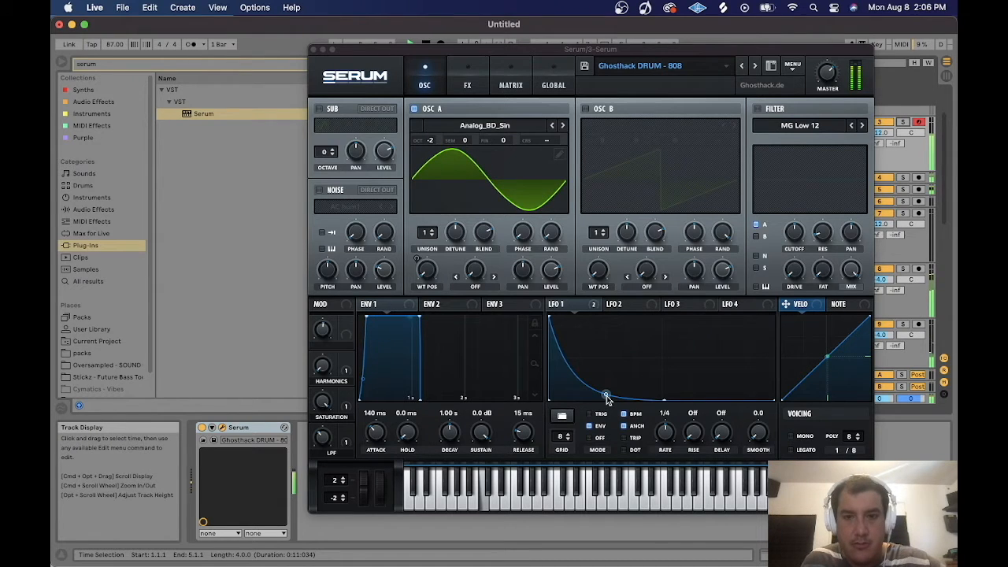
{"action": "mouse_move", "coordinate": [605, 396]}
{"action": "left_mouse_down"}
{"action": "mouse_move", "coordinate": [611, 370]}
{"action": "mouse_move", "coordinate": [600, 393]}
{"action": "left_mouse_up"}
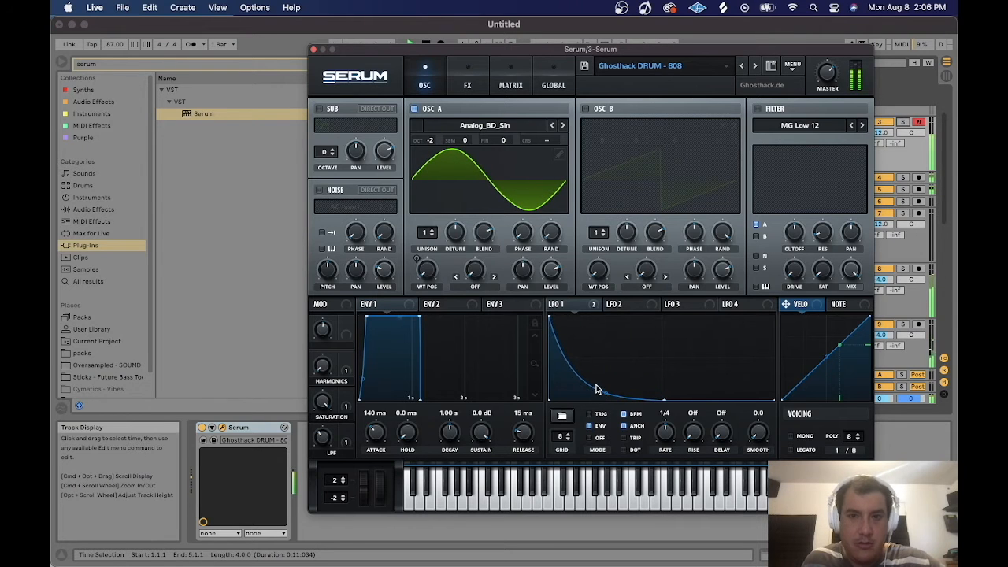
Extend Envelope 1's decay to 2.86 s with sustain at -inf dB and curve the decay slope.
{"action": "left_click_drag", "start_coordinate": [419, 318], "coordinate": [496, 443]}
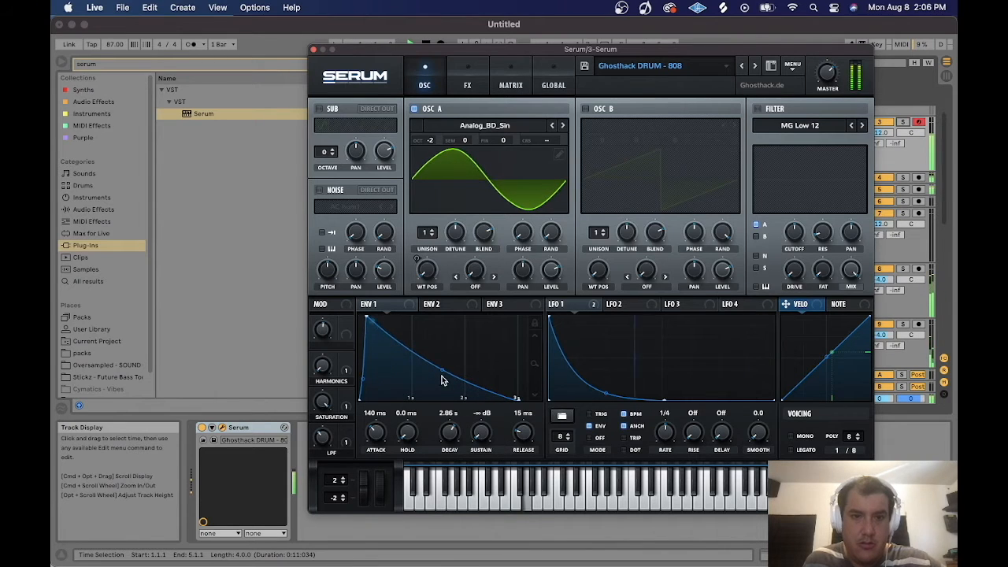
{"action": "left_click_drag", "start_coordinate": [443, 376], "coordinate": [437, 377]}
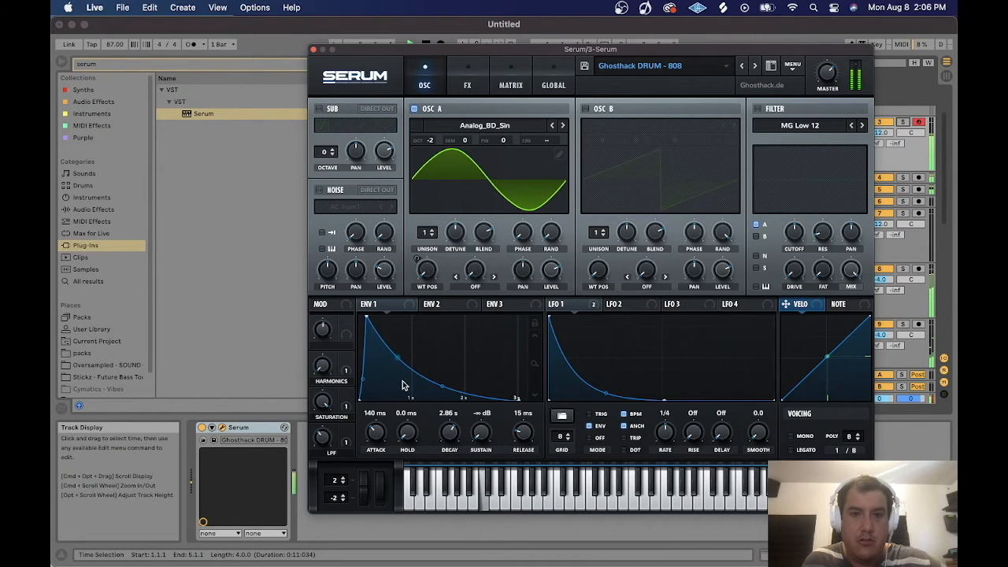
{"action": "mouse_move", "coordinate": [439, 389]}
{"action": "left_mouse_down"}
{"action": "mouse_move", "coordinate": [427, 408]}
{"action": "mouse_move", "coordinate": [428, 386]}
{"action": "left_mouse_up"}
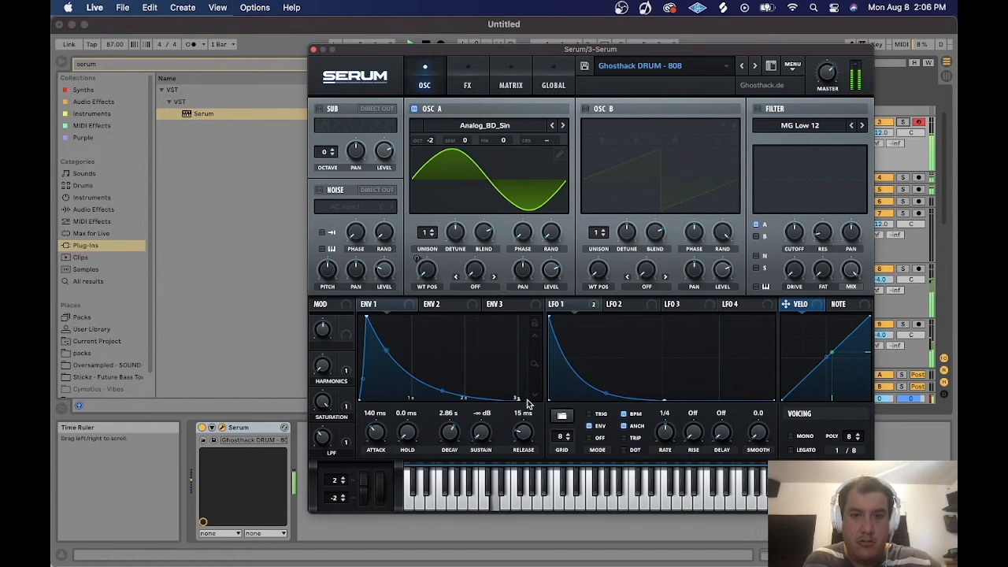
Set Envelope 1's release to 0.0 ms and reduce its decay to 1.48 s.
{"action": "left_click_drag", "start_coordinate": [517, 400], "coordinate": [470, 402]}
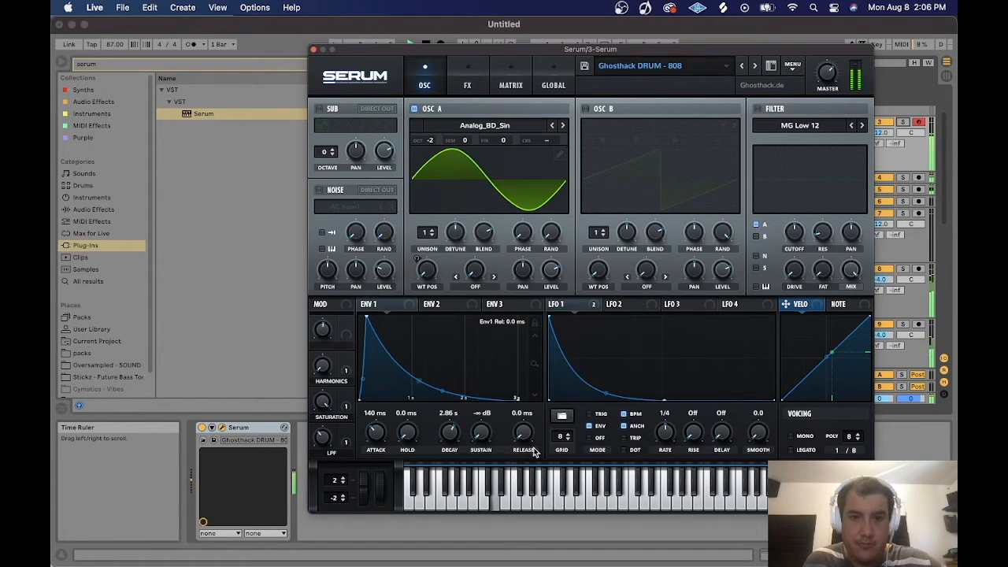
{"action": "left_click_drag", "start_coordinate": [446, 435], "coordinate": [451, 448]}
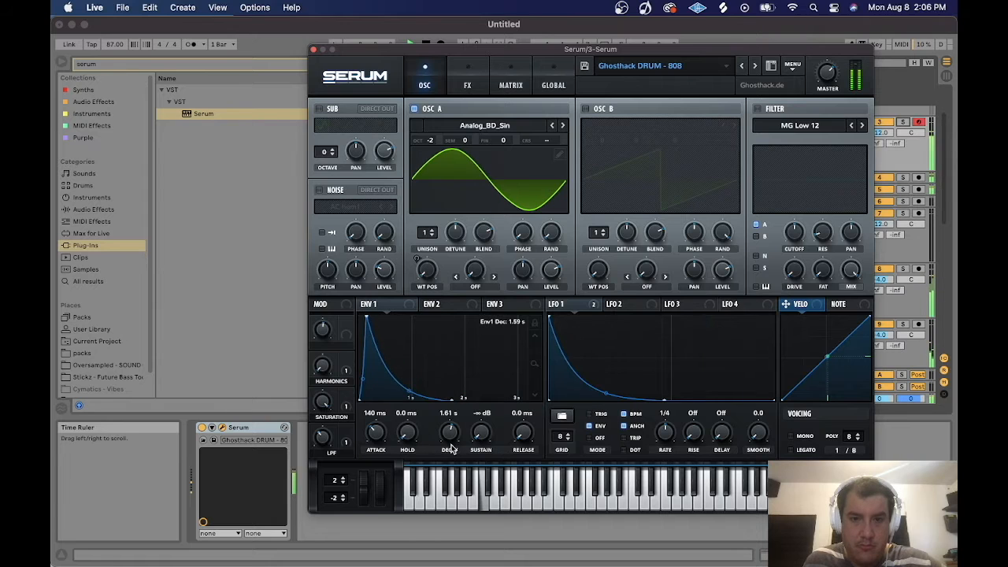
{"action": "left_click_drag", "start_coordinate": [407, 392], "coordinate": [402, 381]}
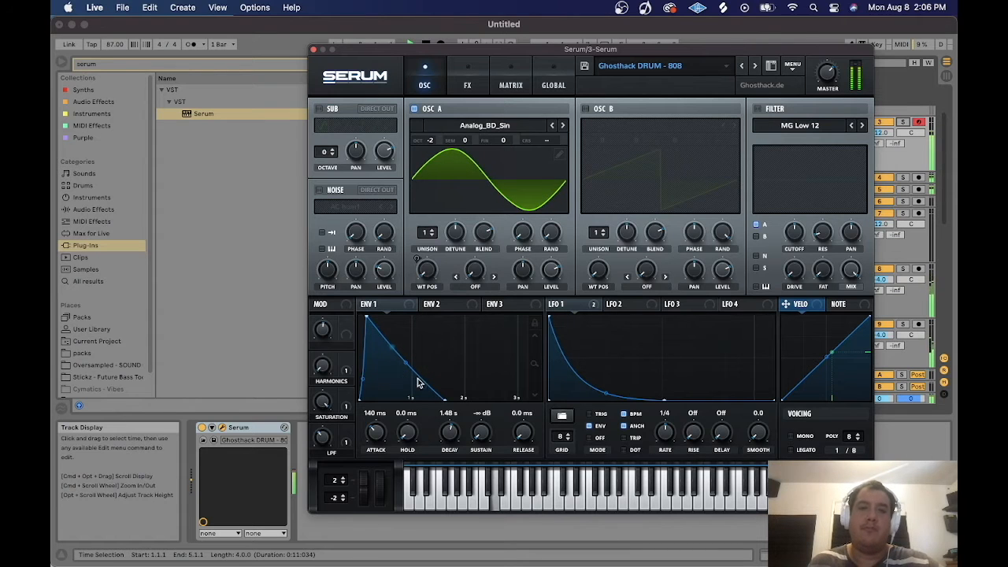
Reshape the curve of Envelope 1's decay segment and close the Serum window.
{"action": "left_click_drag", "start_coordinate": [415, 372], "coordinate": [400, 368]}
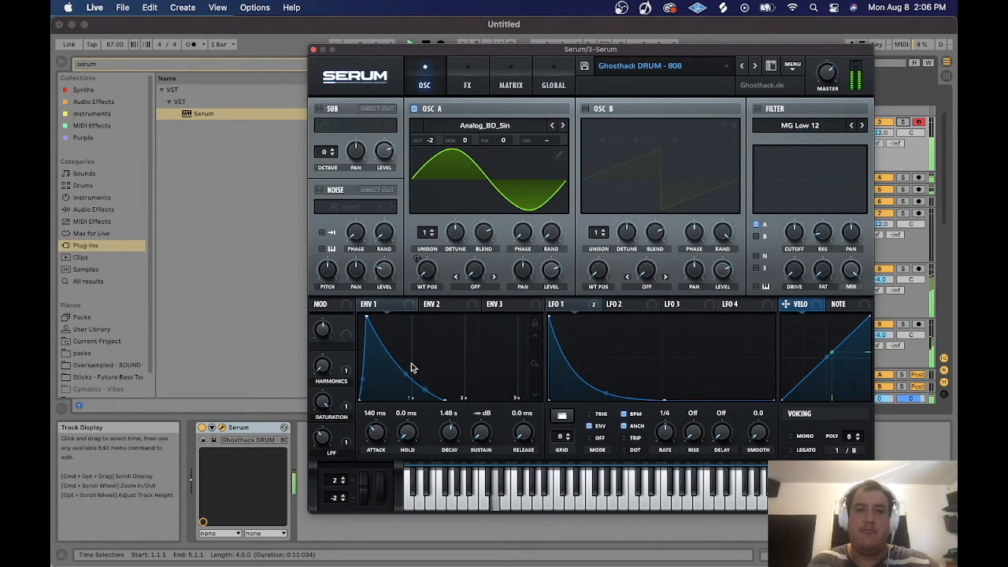
{"action": "left_click_drag", "start_coordinate": [406, 380], "coordinate": [408, 359]}
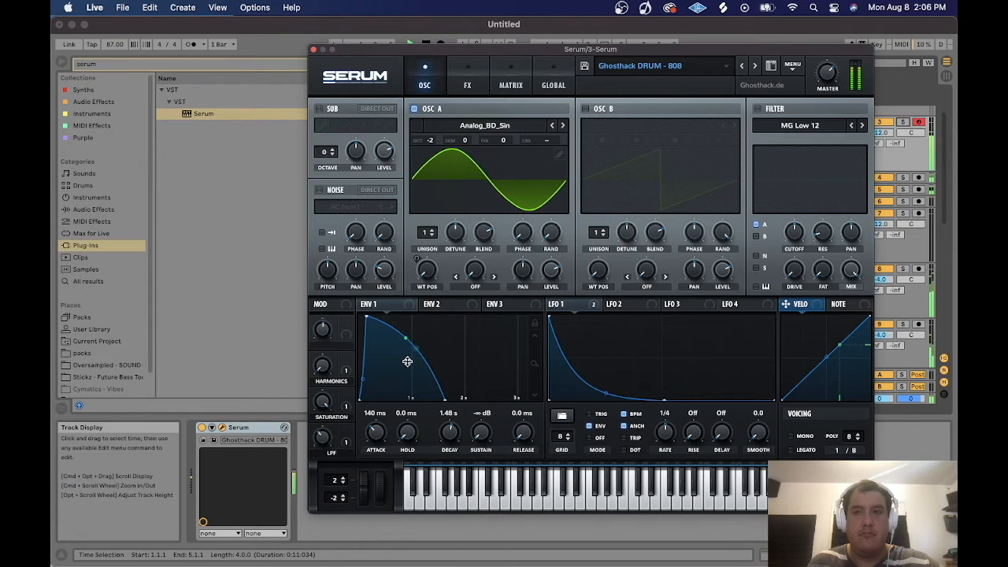
{"action": "left_click", "coordinate": [312, 49]}
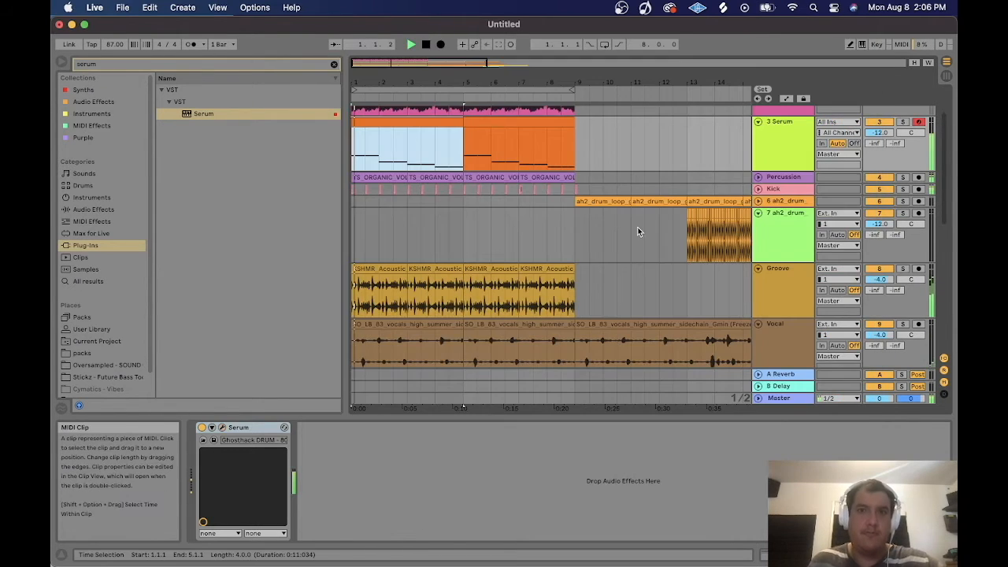
Audition the Serum clip's notes in the MIDI editor with the Serum track soloed.
{"action": "scroll", "coordinate": [681, 297], "scroll_direction": "up", "scroll_amount": 2}
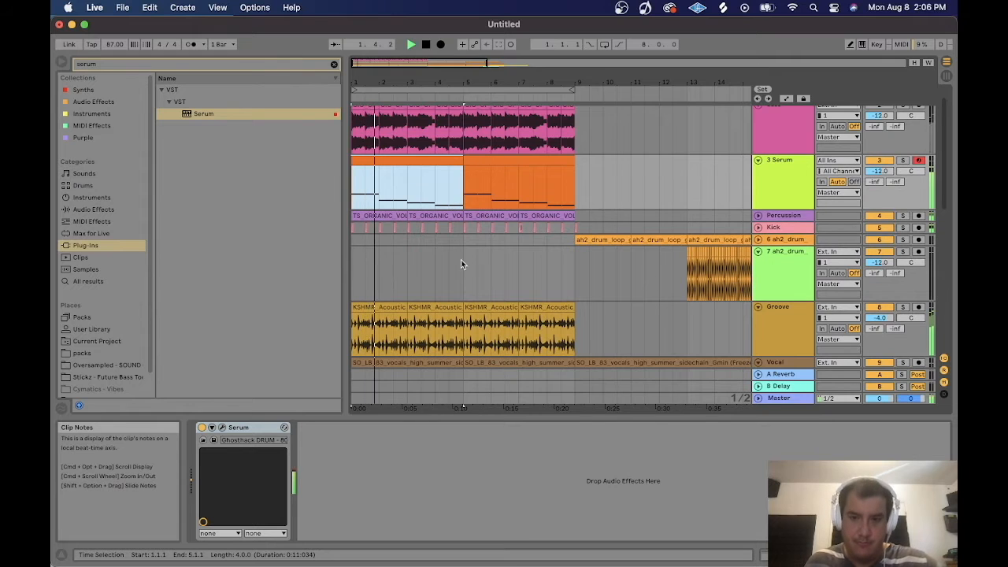
{"action": "double_click", "coordinate": [403, 161]}
{"action": "key", "text": "space"}
{"action": "left_click_drag", "start_coordinate": [392, 335], "coordinate": [875, 465]}
{"action": "key", "text": "space"}
{"action": "mouse_move", "coordinate": [873, 419]}
{"action": "left_mouse_down"}
{"action": "mouse_move", "coordinate": [849, 418]}
{"action": "mouse_move", "coordinate": [873, 421]}
{"action": "left_mouse_up"}
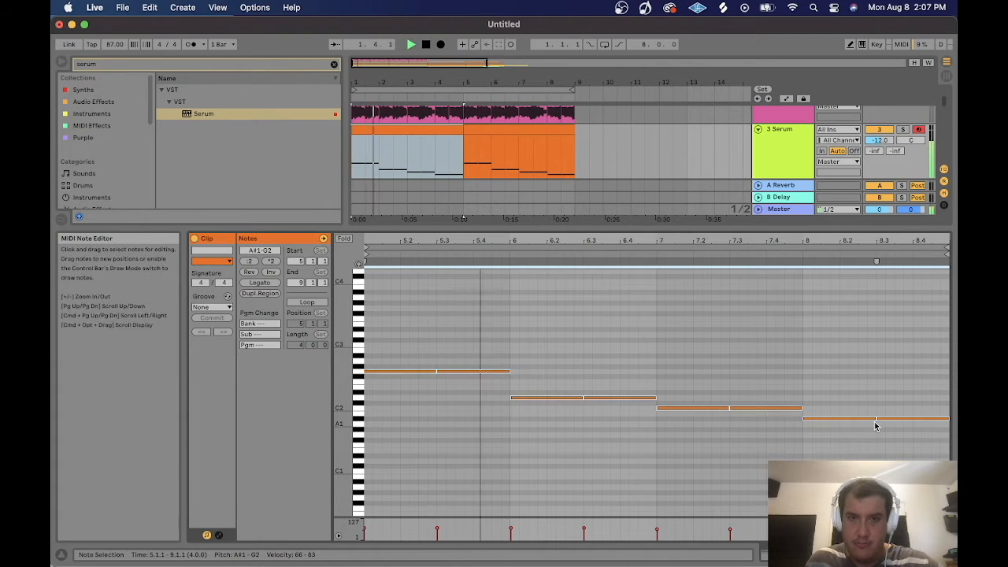
{"action": "left_click", "coordinate": [771, 134]}
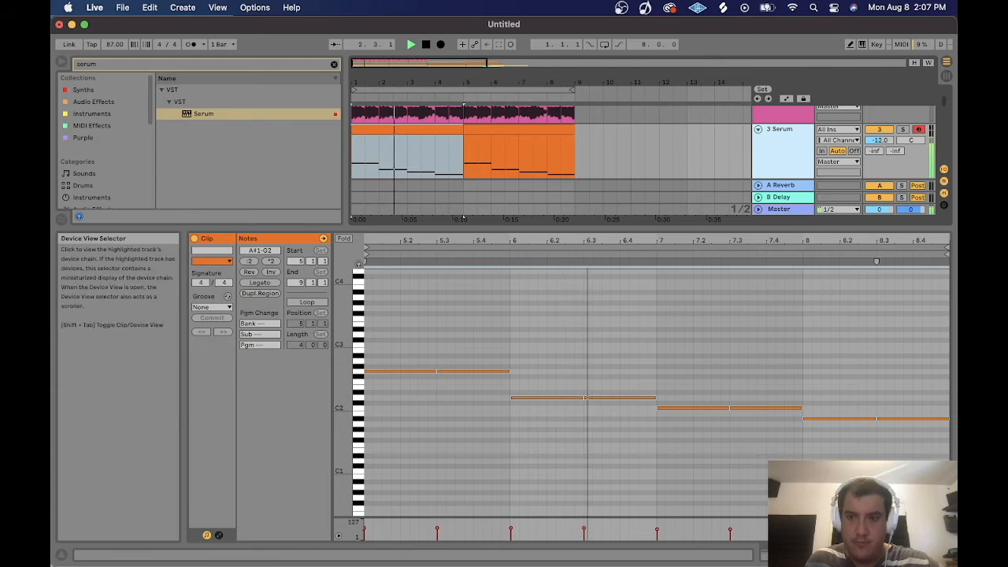
{"action": "left_click", "coordinate": [898, 554]}
{"action": "left_click", "coordinate": [221, 427]}
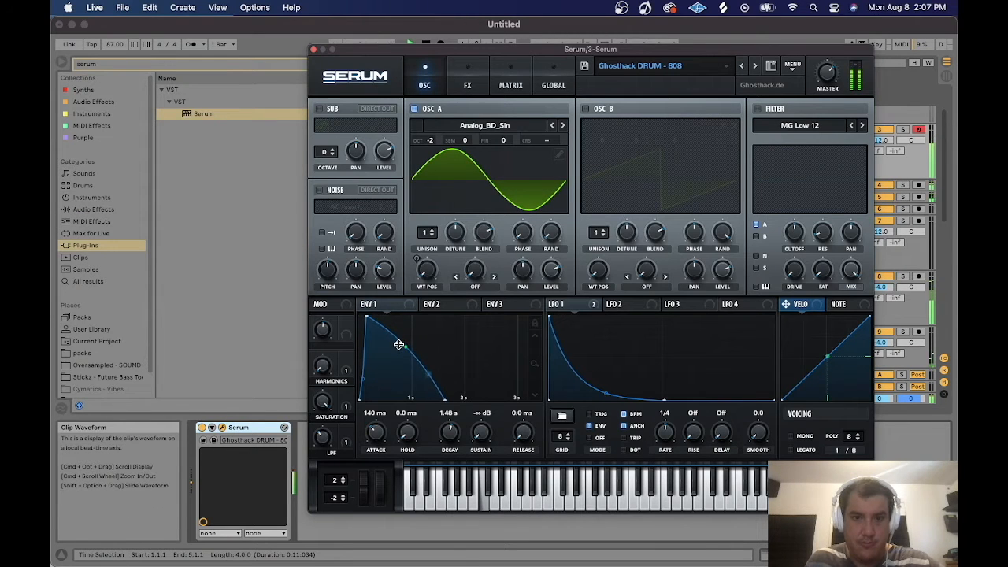
{"action": "left_click", "coordinate": [314, 49]}
{"action": "left_click", "coordinate": [902, 131]}
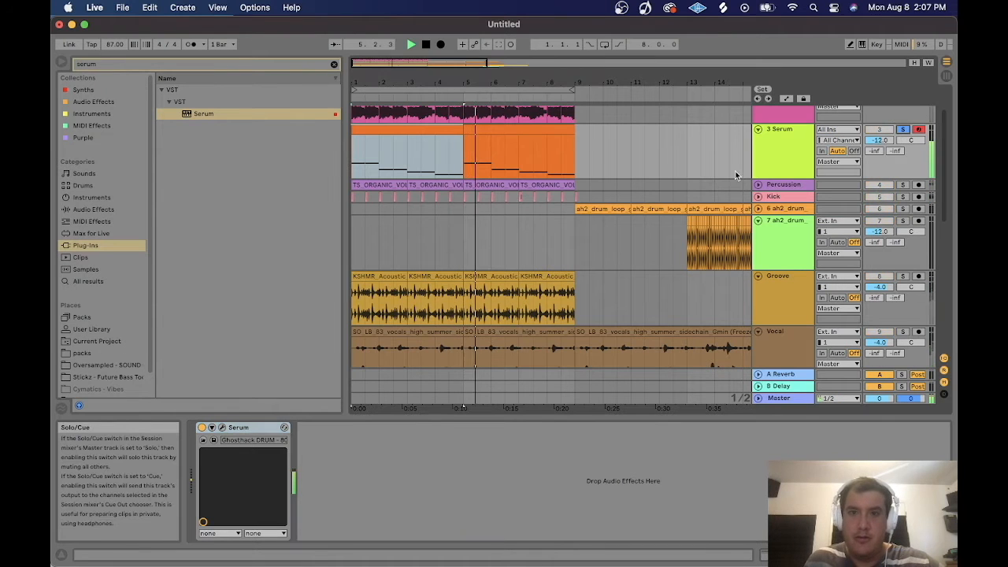
Reopen Serum and set Envelope 1's release to about 36 ms and its attack to 83 ms.
{"action": "left_click", "coordinate": [222, 427]}
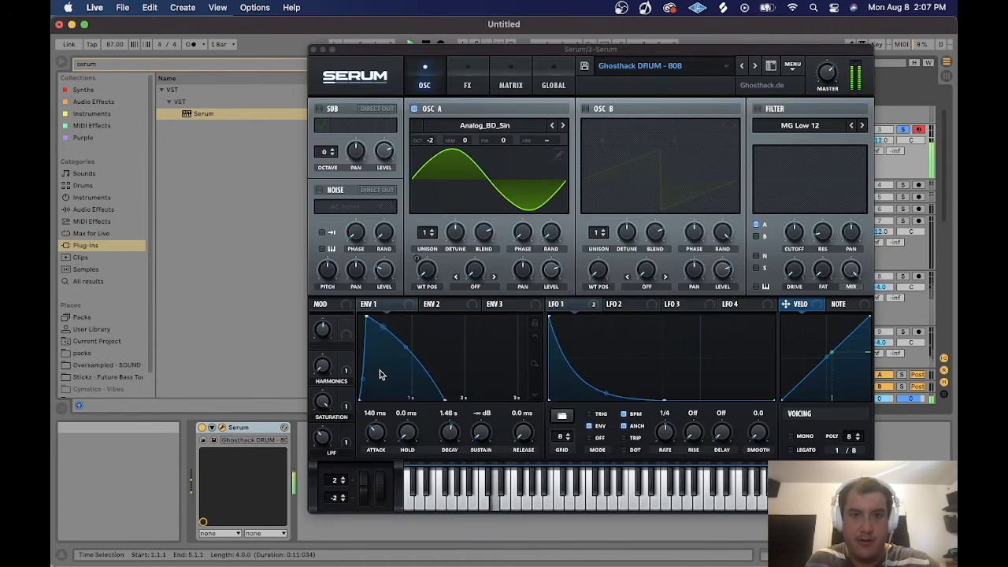
{"action": "left_click_drag", "start_coordinate": [526, 438], "coordinate": [521, 382]}
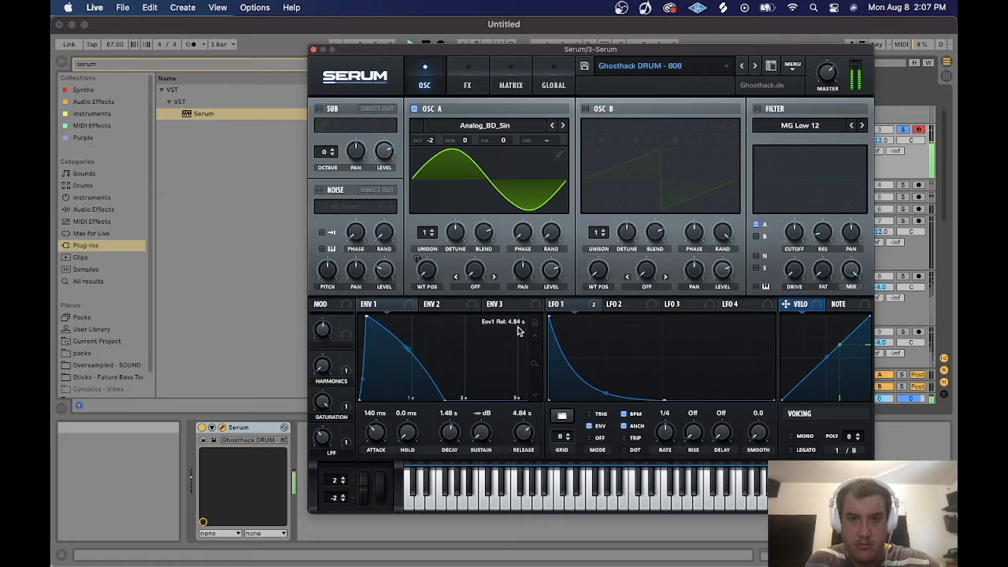
{"action": "left_click_drag", "start_coordinate": [518, 331], "coordinate": [521, 393]}
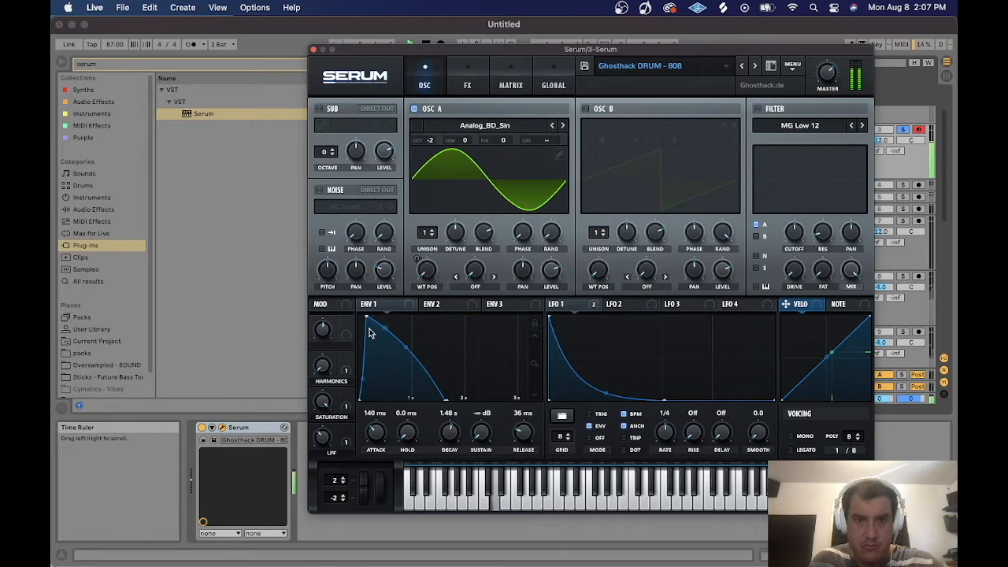
{"action": "left_click_drag", "start_coordinate": [372, 315], "coordinate": [346, 300]}
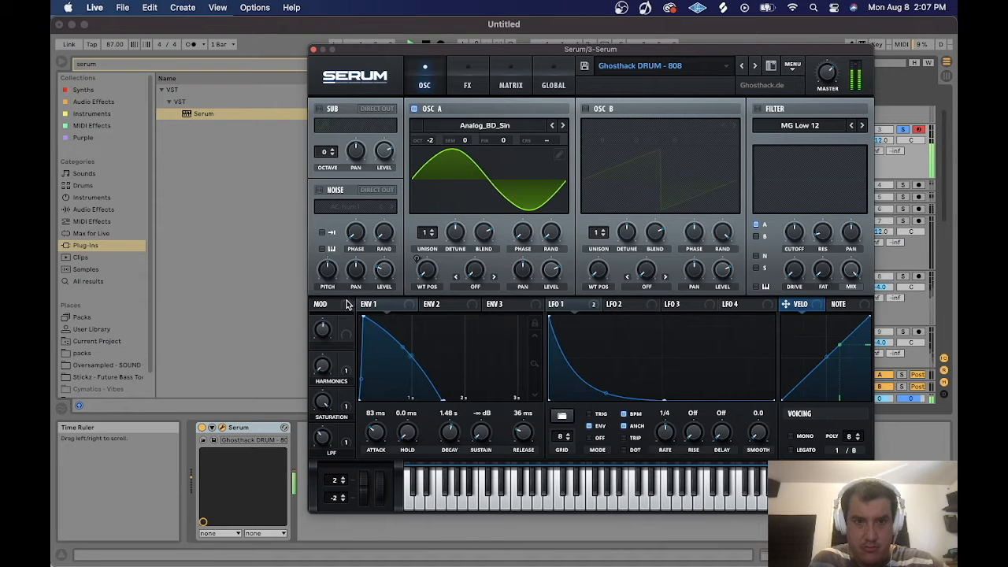
Raise Envelope 1's sustain to -18.1 dB, shorten its decay to 1.01 s, and close Serum.
{"action": "left_click_drag", "start_coordinate": [476, 434], "coordinate": [476, 429]}
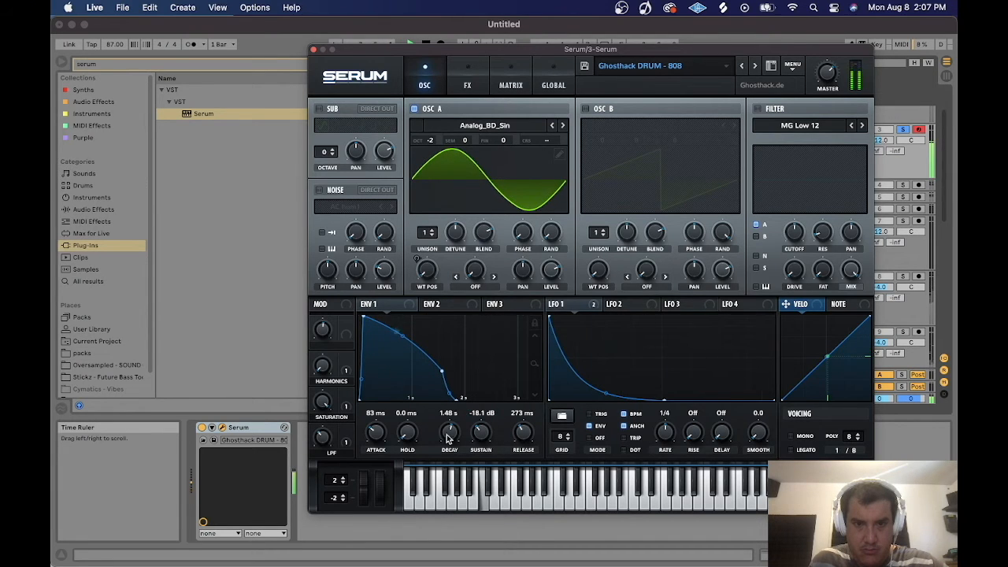
{"action": "left_click_drag", "start_coordinate": [450, 437], "coordinate": [454, 445]}
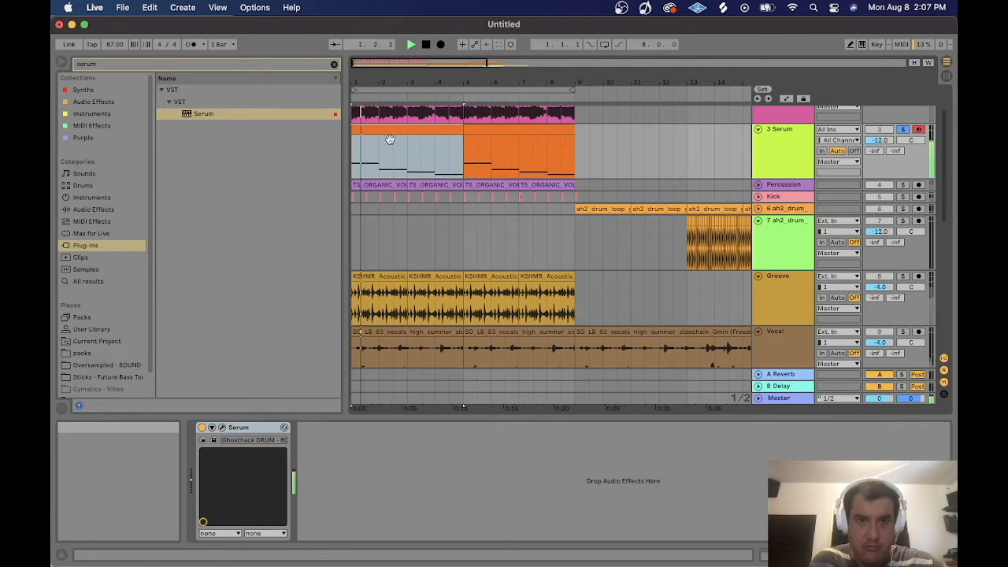
{"action": "left_click", "coordinate": [312, 49]}
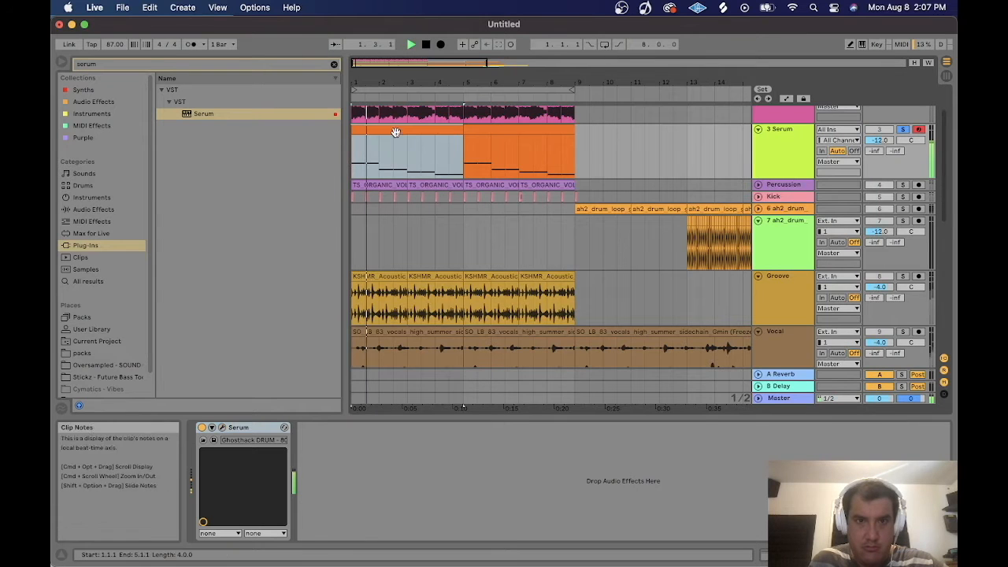
Select all notes in the Serum clip, shorten them slightly, and close the clip editor.
{"action": "left_click", "coordinate": [822, 554]}
{"action": "left_click", "coordinate": [473, 322]}
{"action": "key", "text": "super+a"}
{"action": "left_click_drag", "start_coordinate": [432, 371], "coordinate": [424, 373]}
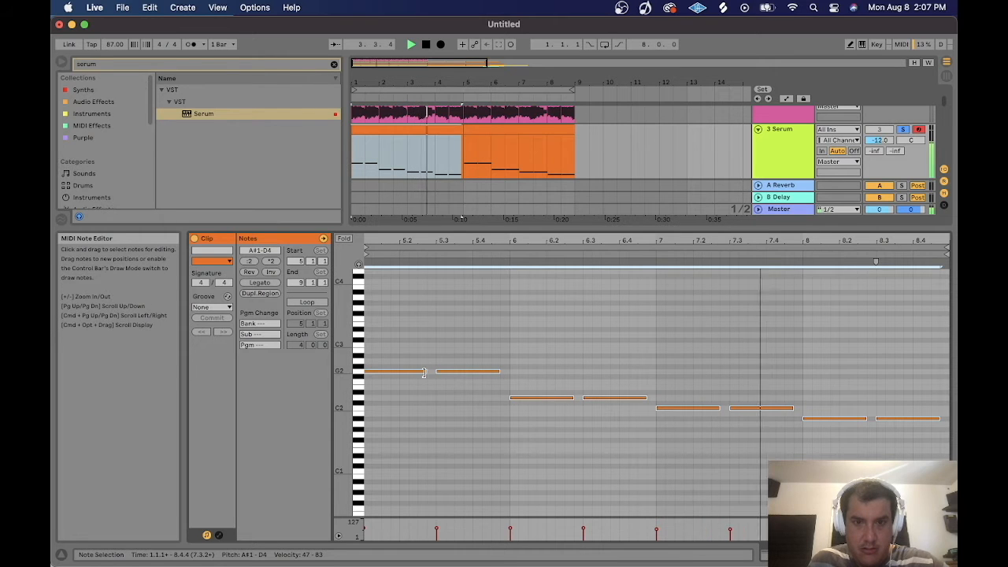
{"action": "key", "text": "shift+Tab"}
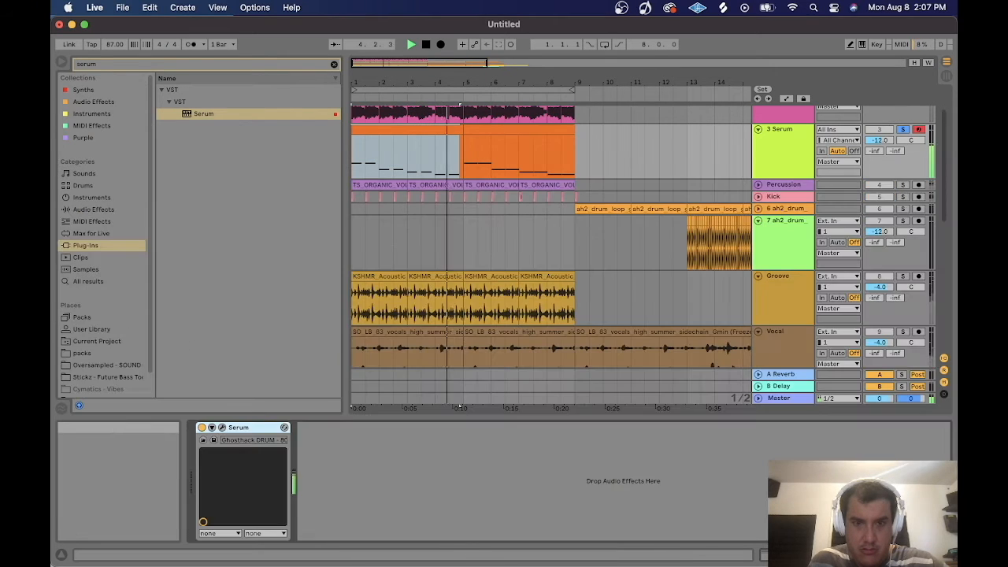
Reopen Serum, set Envelope 1's release to 284 ms, close it and unsolo the Serum track.
{"action": "key", "text": "super+alt+p"}
{"action": "mouse_move", "coordinate": [432, 401]}
{"action": "left_mouse_down"}
{"action": "mouse_move", "coordinate": [457, 400]}
{"action": "mouse_move", "coordinate": [425, 397]}
{"action": "left_mouse_up"}
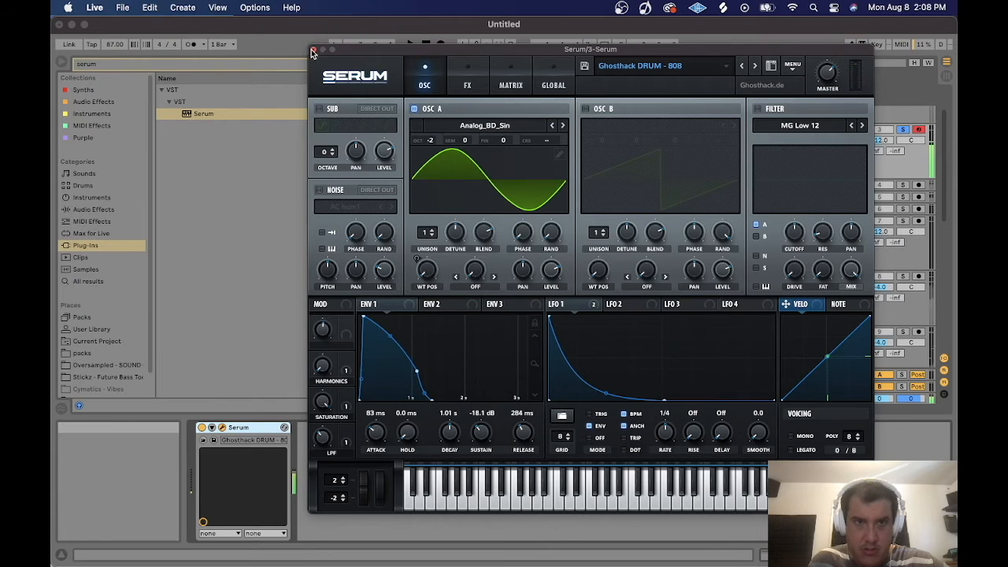
{"action": "left_click", "coordinate": [312, 48]}
{"action": "left_click", "coordinate": [903, 129]}
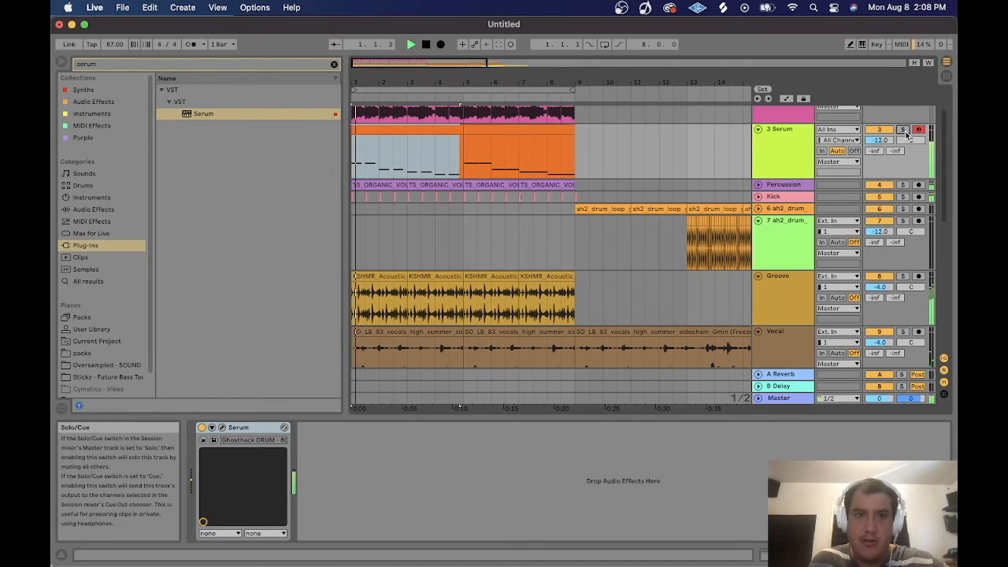
Rename the Serum track to Bass.
{"action": "left_click", "coordinate": [429, 128]}
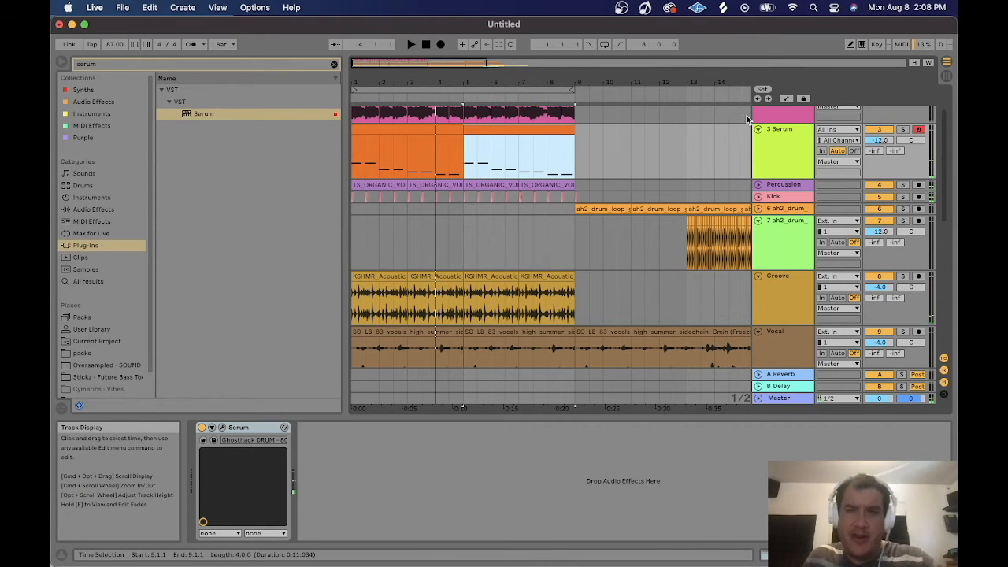
{"action": "left_click", "coordinate": [780, 132]}
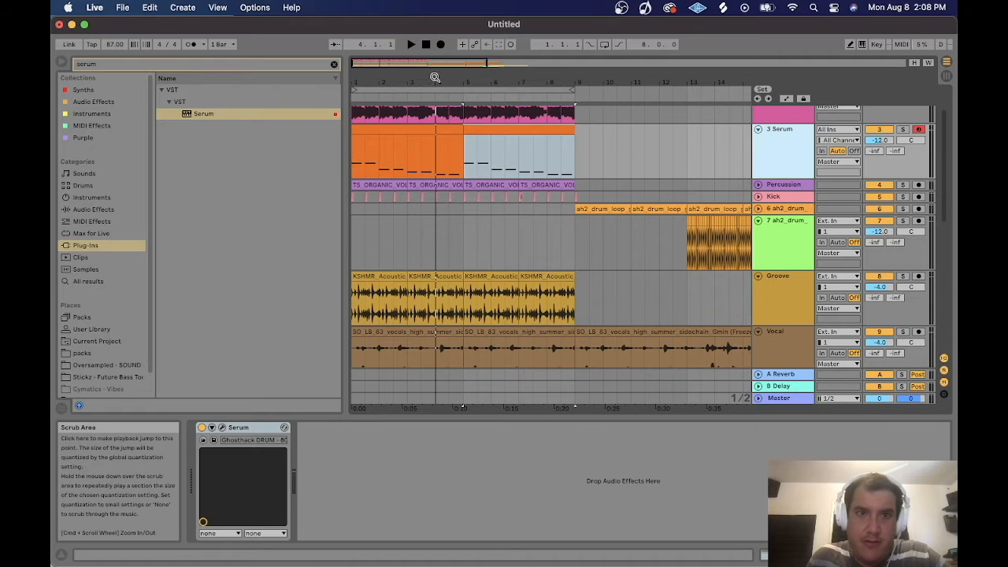
{"action": "left_click", "coordinate": [375, 63]}
{"action": "left_click_drag", "start_coordinate": [375, 63], "coordinate": [374, 47]}
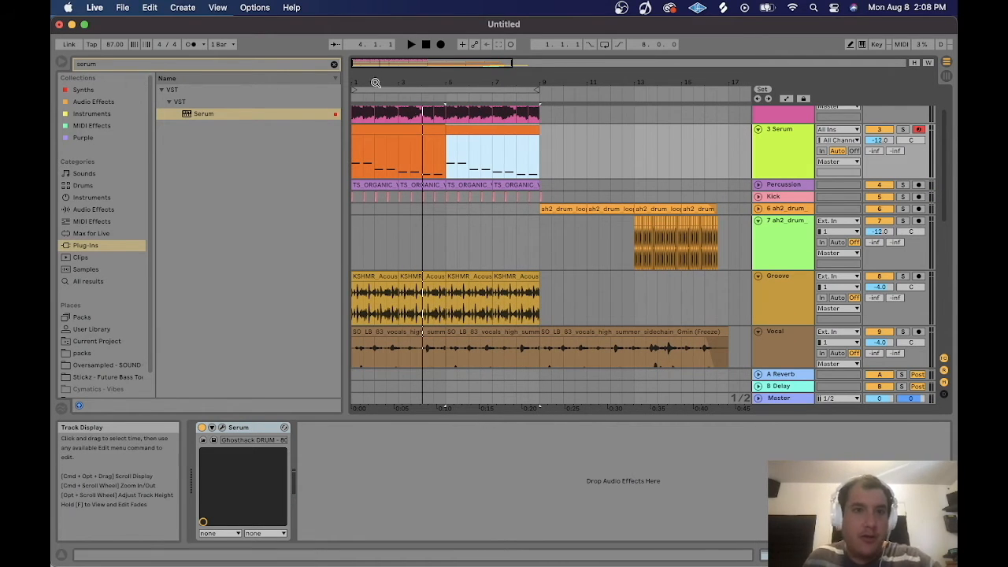
{"action": "mouse_move", "coordinate": [356, 63]}
{"action": "left_mouse_down"}
{"action": "mouse_move", "coordinate": [425, 88]}
{"action": "mouse_move", "coordinate": [499, 88]}
{"action": "left_mouse_up"}
{"action": "scroll", "coordinate": [481, 178], "scroll_direction": "up", "scroll_amount": 1}
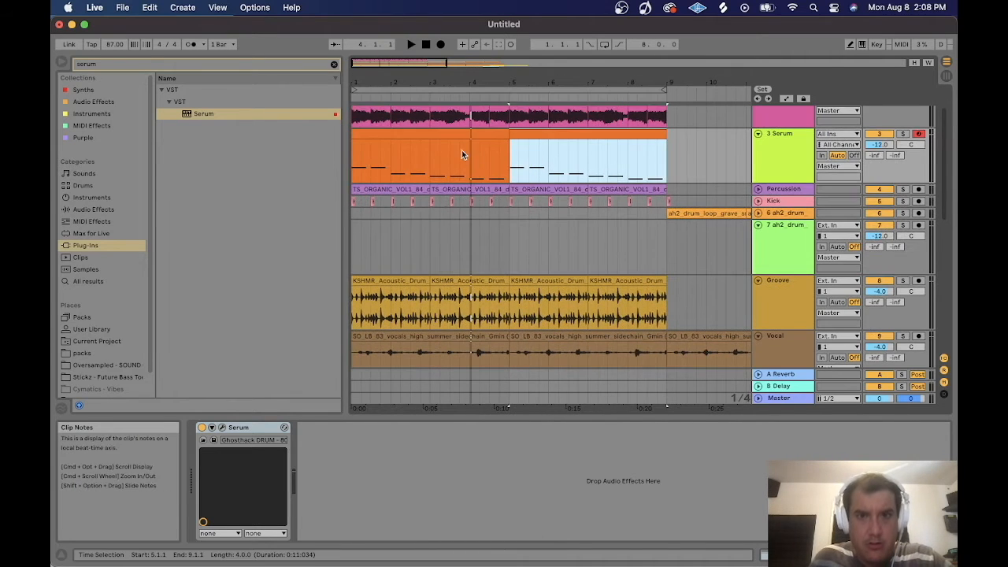
{"action": "left_click", "coordinate": [460, 151]}
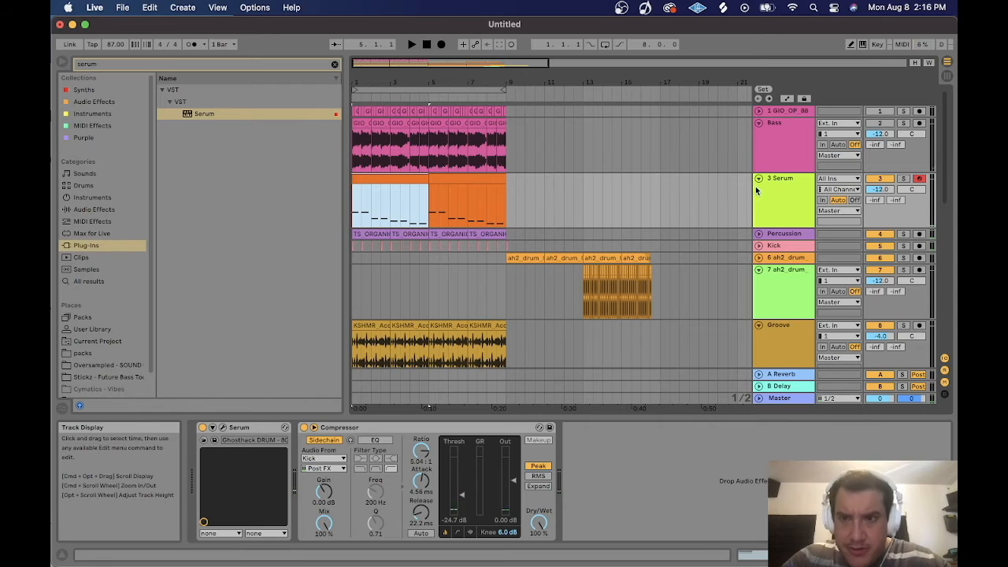
{"action": "left_click", "coordinate": [785, 180]}
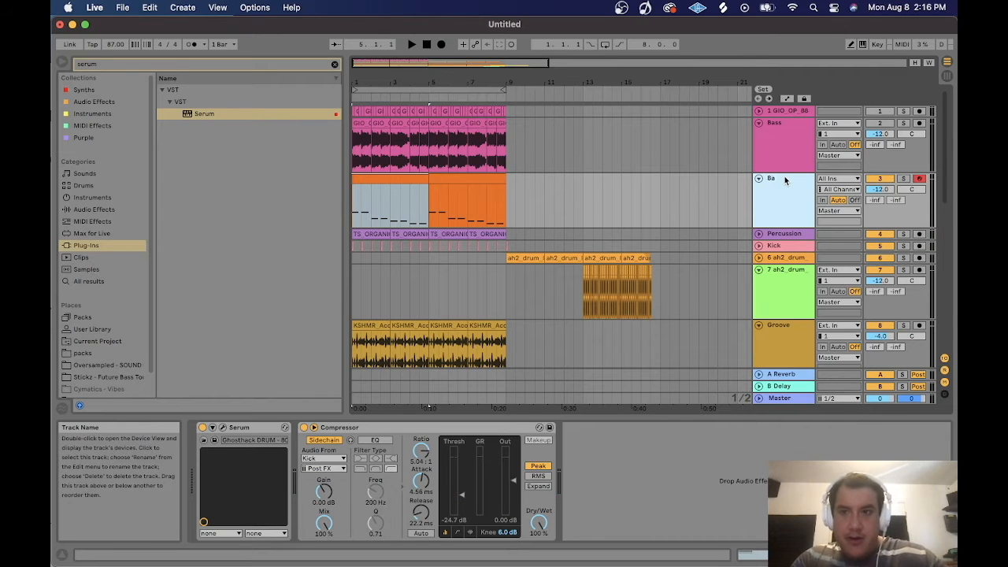
Fold the Bass audio track sitting above the new Bass synth track.
{"action": "left_click", "coordinate": [760, 124]}
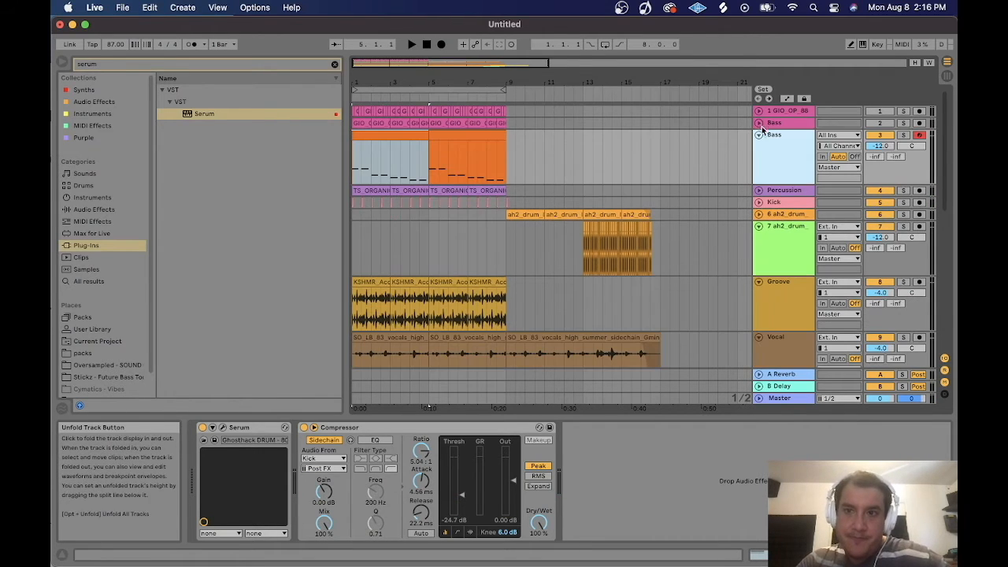
{"action": "left_click", "coordinate": [773, 125]}
{"action": "left_click", "coordinate": [778, 111]}
{"action": "left_click", "coordinate": [778, 122]}
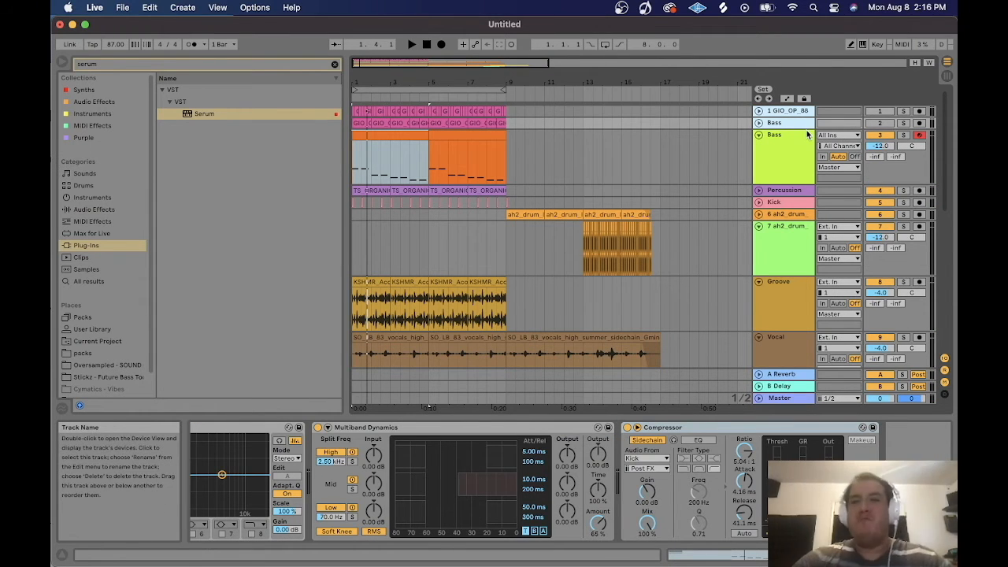
Review the lower arrangement tracks, toggling the fold of the vocal chop and RS1 Cadence tracks.
{"action": "scroll", "coordinate": [790, 253], "scroll_direction": "down", "scroll_amount": 5}
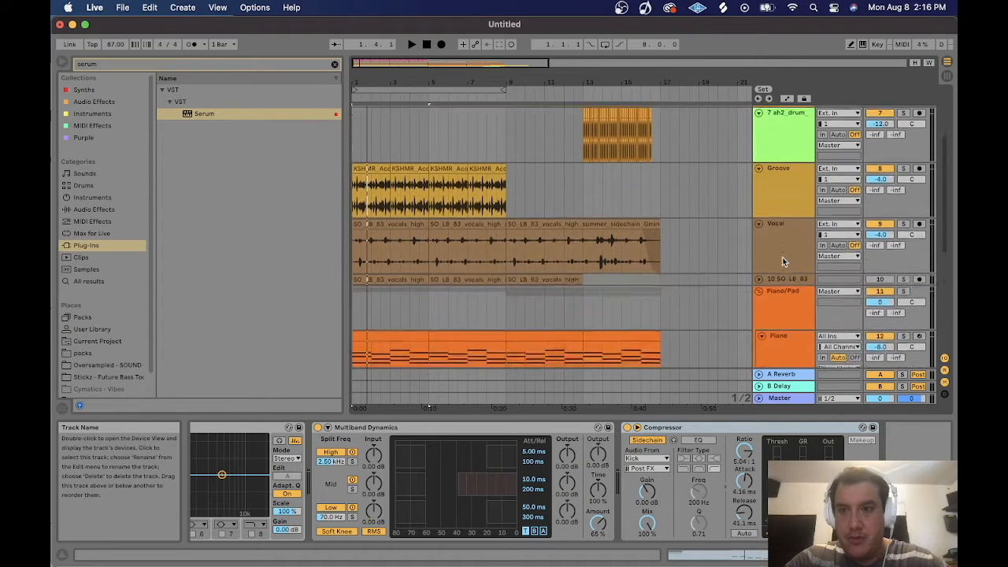
{"action": "scroll", "coordinate": [782, 261], "scroll_direction": "down", "scroll_amount": 1}
{"action": "left_click", "coordinate": [773, 260]}
{"action": "left_click", "coordinate": [759, 261]}
{"action": "left_click", "coordinate": [760, 261]}
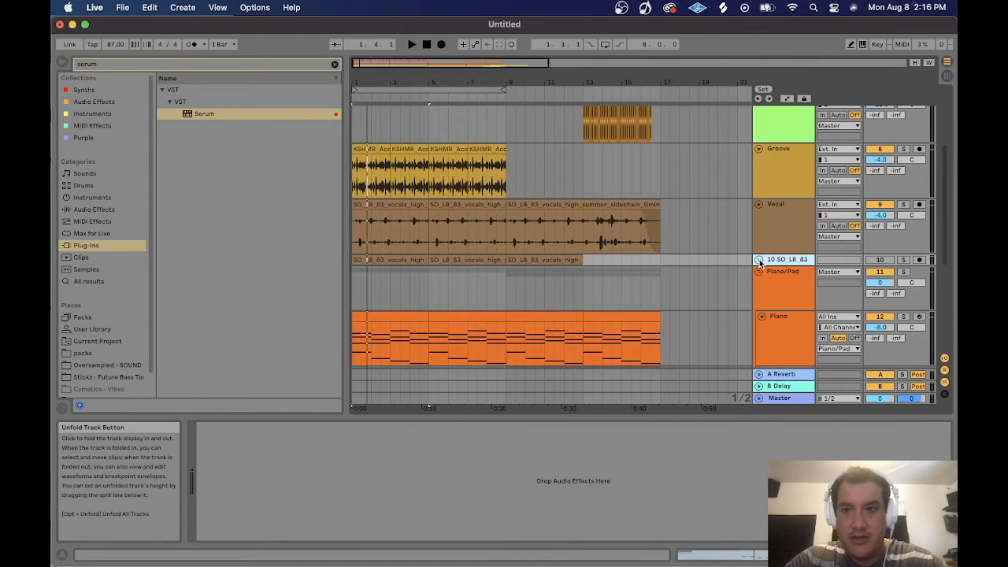
{"action": "scroll", "coordinate": [796, 274], "scroll_direction": "down", "scroll_amount": 6}
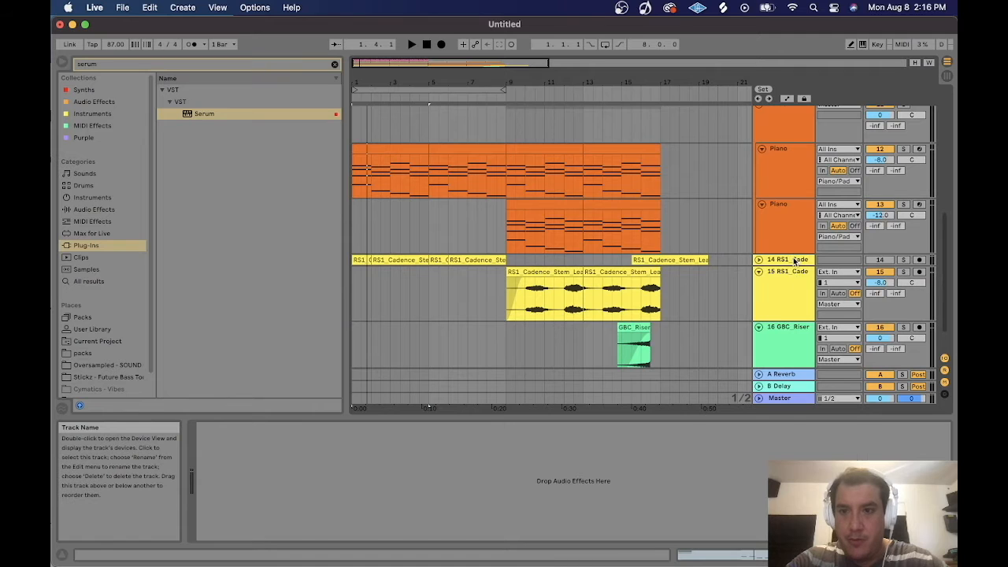
{"action": "left_click", "coordinate": [793, 261]}
{"action": "left_click", "coordinate": [759, 260]}
{"action": "scroll", "coordinate": [760, 265], "scroll_direction": "down", "scroll_amount": 2}
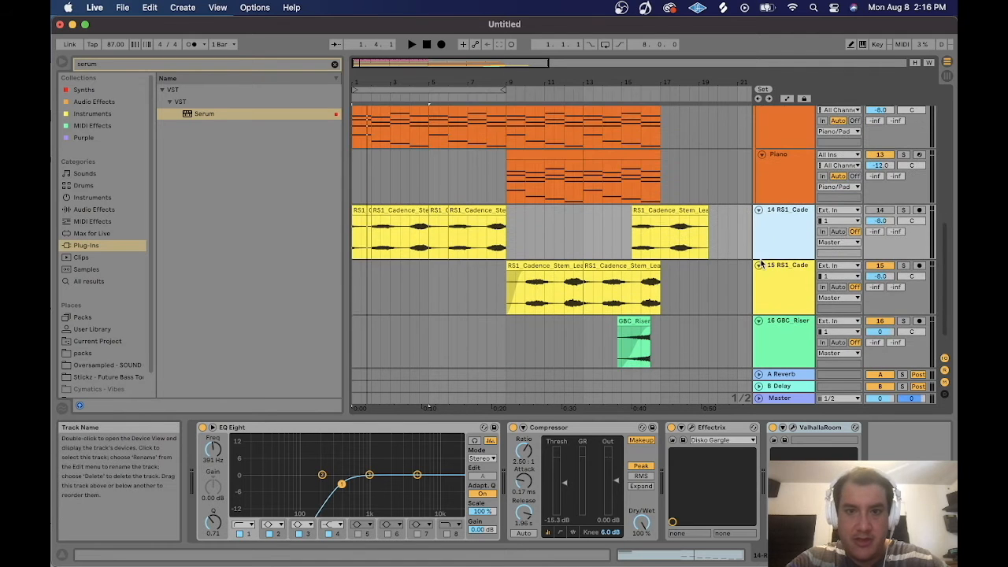
{"action": "left_click", "coordinate": [758, 210]}
{"action": "scroll", "coordinate": [769, 265], "scroll_direction": "up", "scroll_amount": 10}
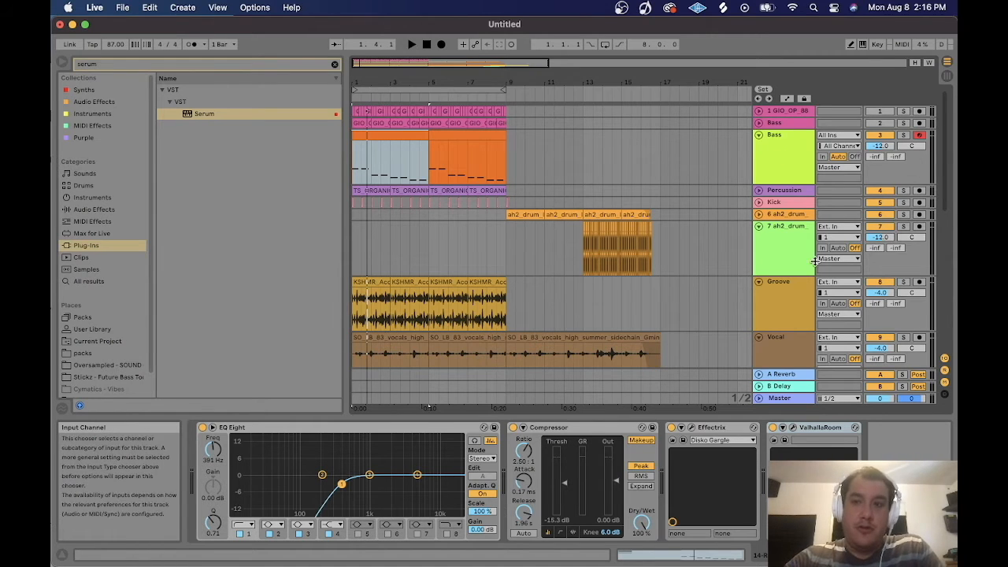
Open the Bass track's Serum instrument and switch to its FX page.
{"action": "left_click", "coordinate": [786, 114]}
{"action": "left_click", "coordinate": [787, 124]}
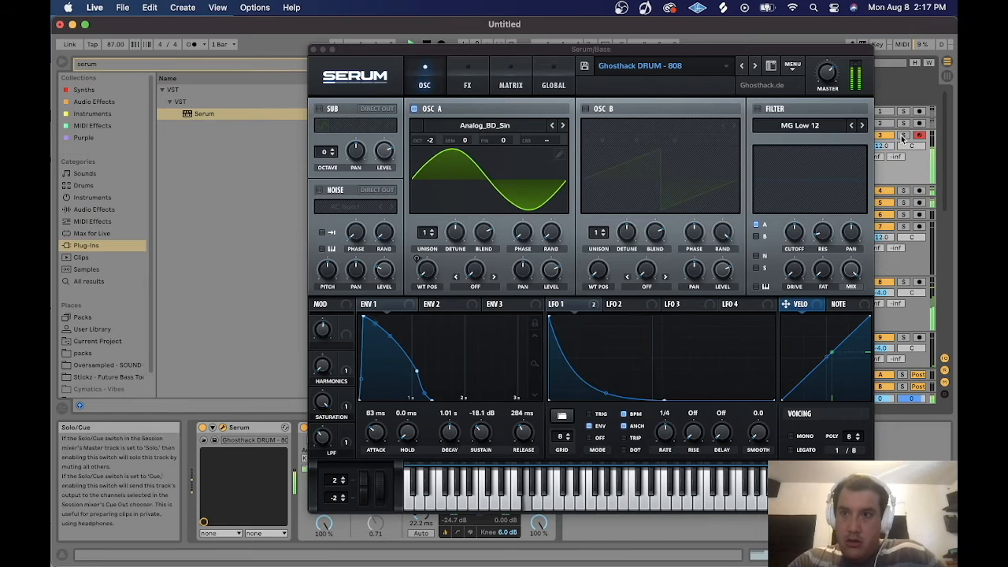
{"action": "left_click", "coordinate": [467, 79]}
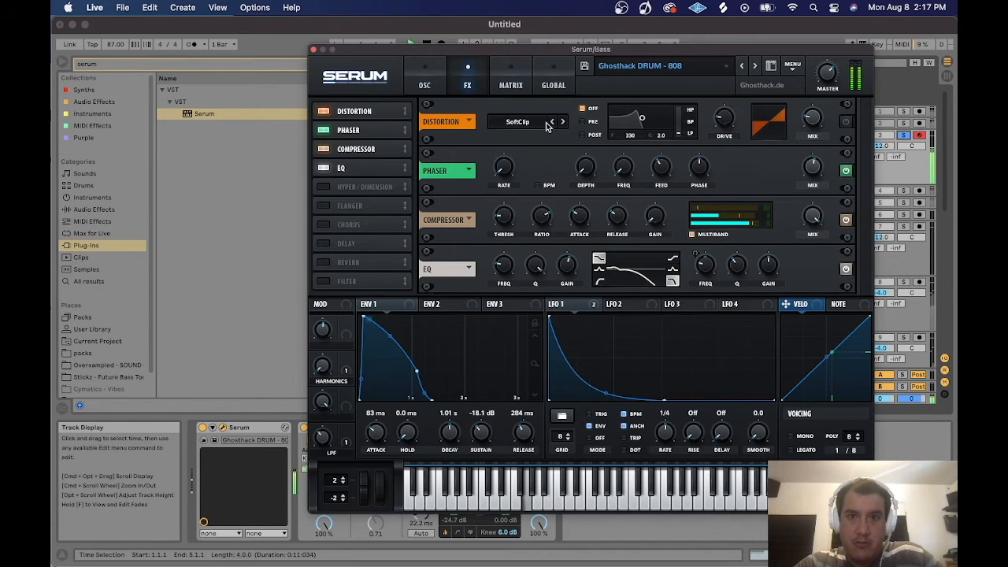
{"action": "mouse_move", "coordinate": [721, 118]}
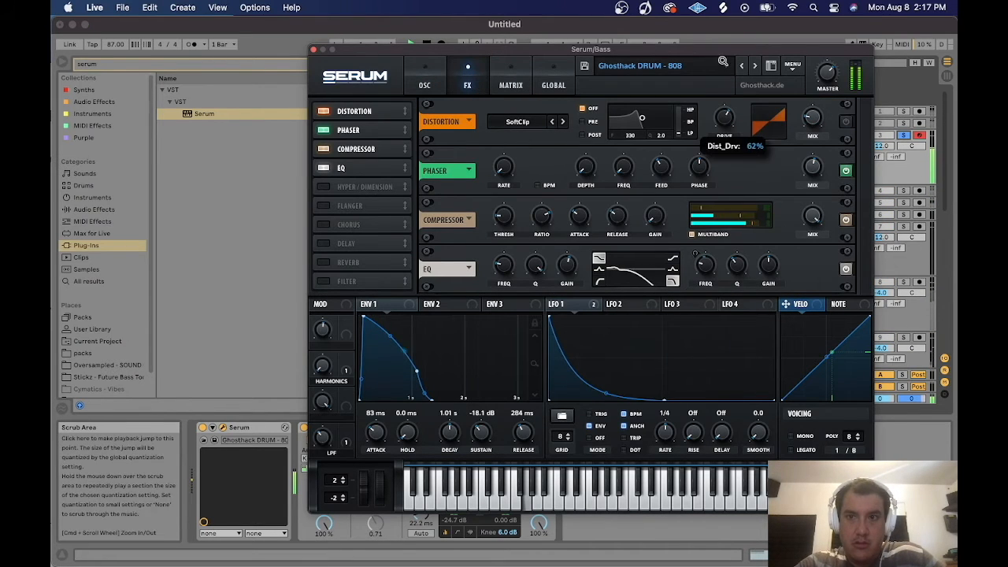
Turn on the Serum distortion effect with its mix at 100% and close the plugin window.
{"action": "left_click_drag", "start_coordinate": [811, 118], "coordinate": [813, 4]}
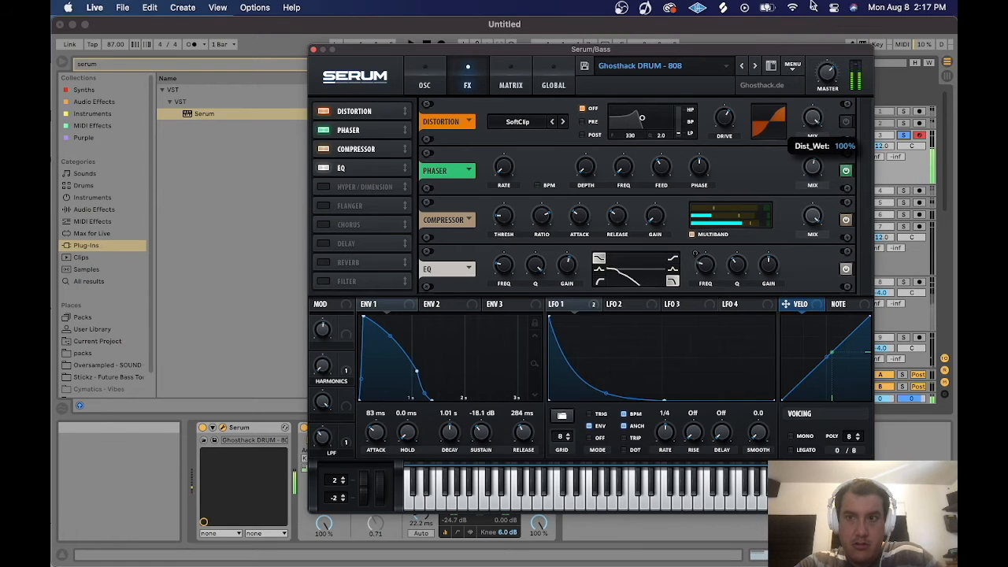
{"action": "left_click", "coordinate": [845, 122]}
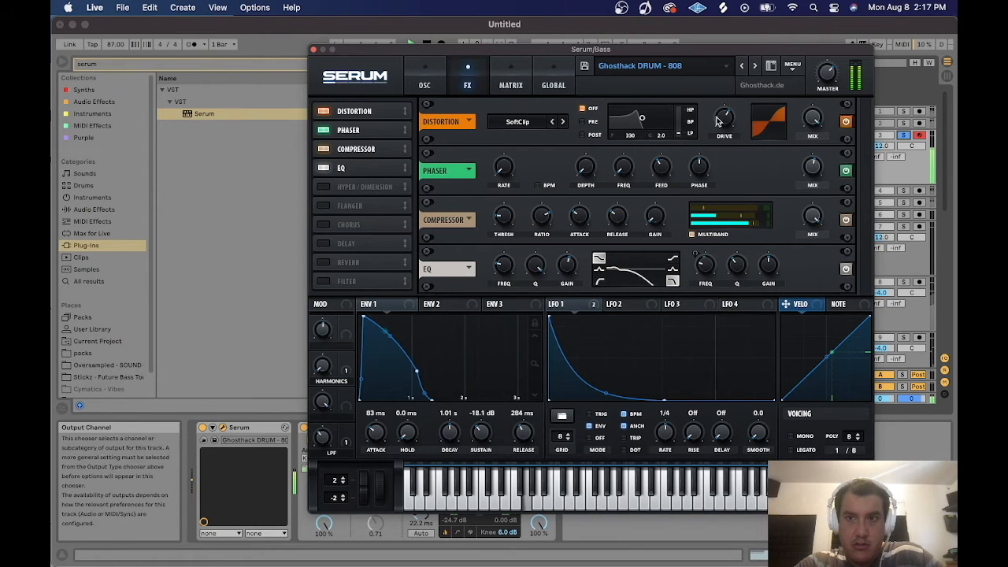
{"action": "left_click_drag", "start_coordinate": [812, 118], "coordinate": [825, 185]}
{"action": "left_click_drag", "start_coordinate": [847, 120], "coordinate": [839, 181]}
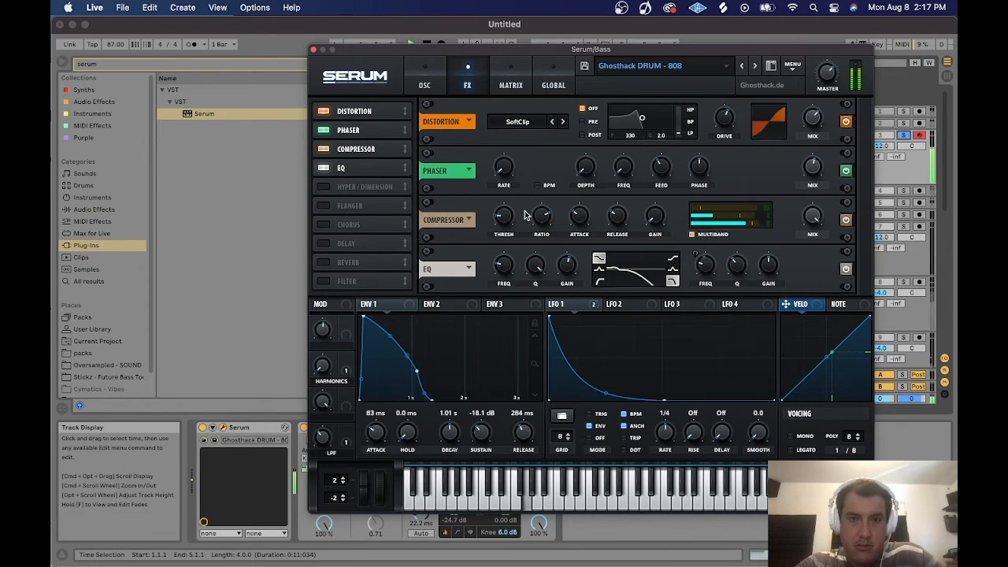
{"action": "left_click", "coordinate": [312, 49]}
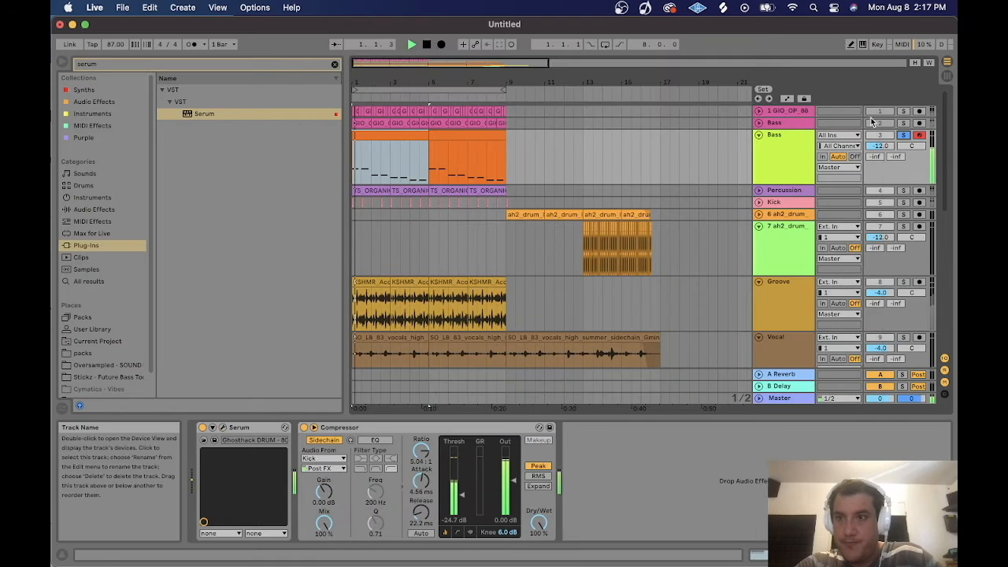
Search the browser for sat and add a Saturator to the Bass track's device chain.
{"action": "left_click", "coordinate": [903, 136]}
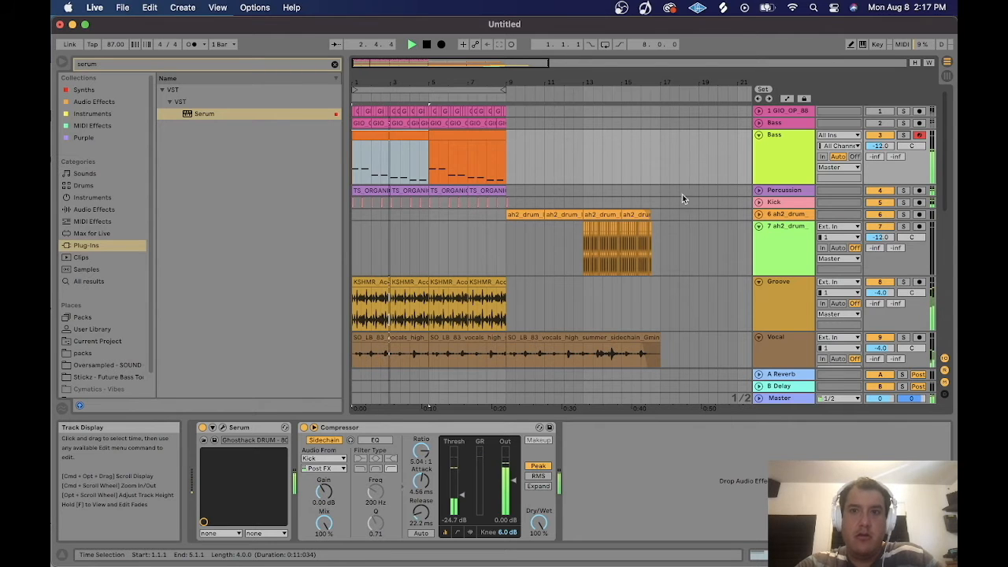
{"action": "left_click", "coordinate": [902, 136]}
{"action": "left_click", "coordinate": [88, 65]}
{"action": "type", "text": "sat"}
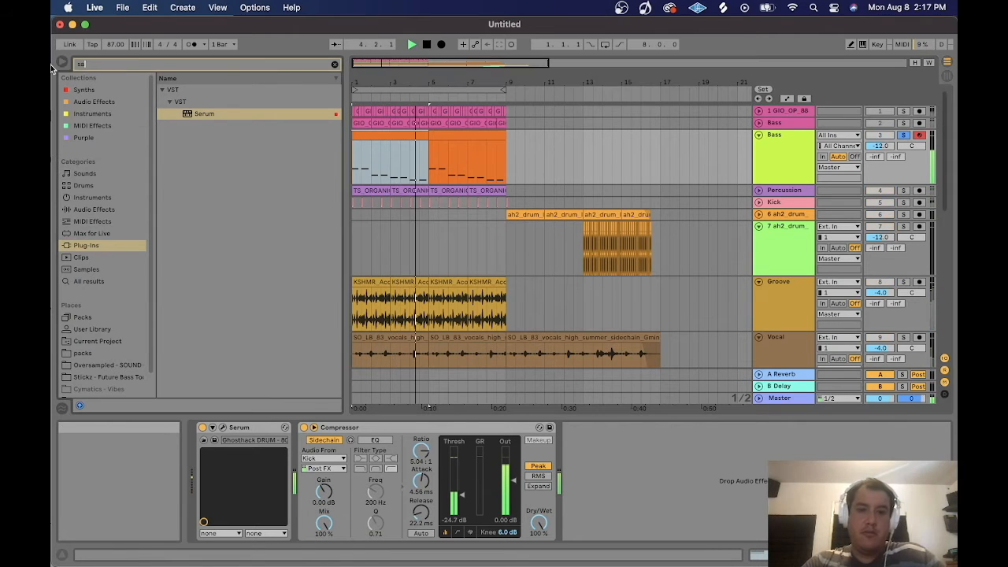
{"action": "left_click", "coordinate": [94, 101]}
{"action": "left_click_drag", "start_coordinate": [193, 90], "coordinate": [576, 430]}
Set the Saturator's waveshaping curve to Hard Curve while auditioning the bass.
{"action": "left_click", "coordinate": [630, 492]}
{"action": "left_click", "coordinate": [622, 512]}
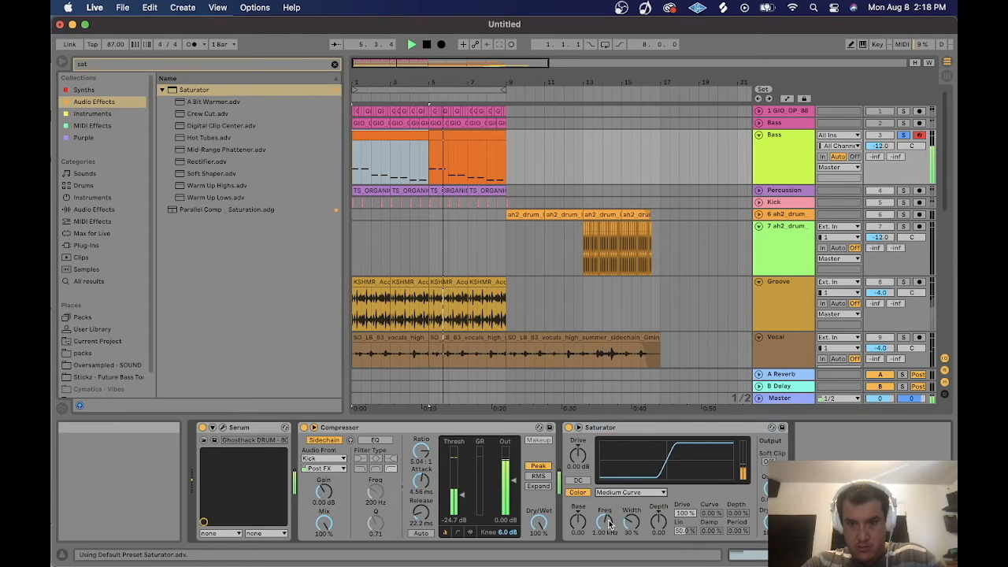
{"action": "left_click_drag", "start_coordinate": [578, 455], "coordinate": [577, 451]}
{"action": "key", "text": "space"}
{"action": "key", "text": "space"}
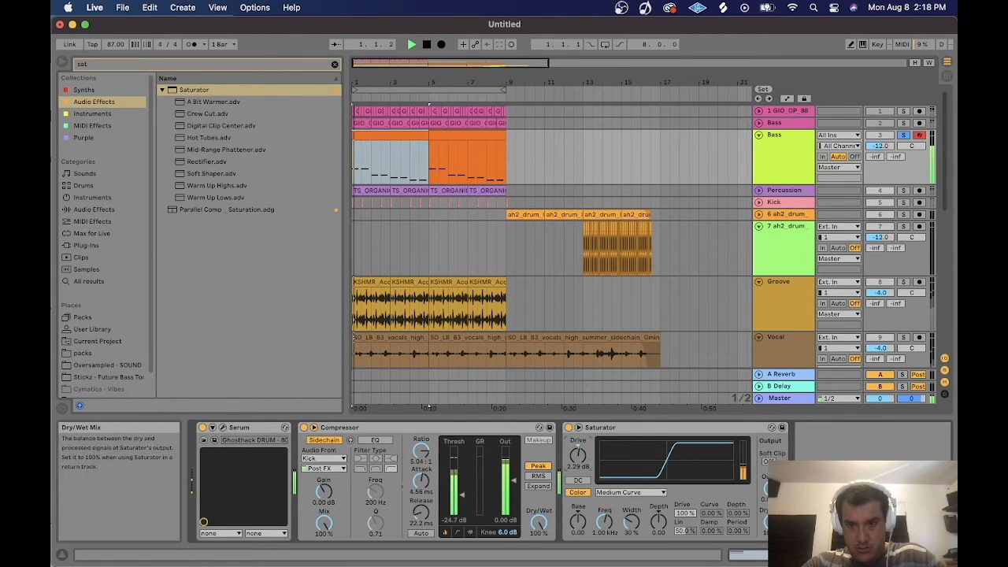
{"action": "left_click", "coordinate": [642, 494]}
{"action": "left_click", "coordinate": [628, 521]}
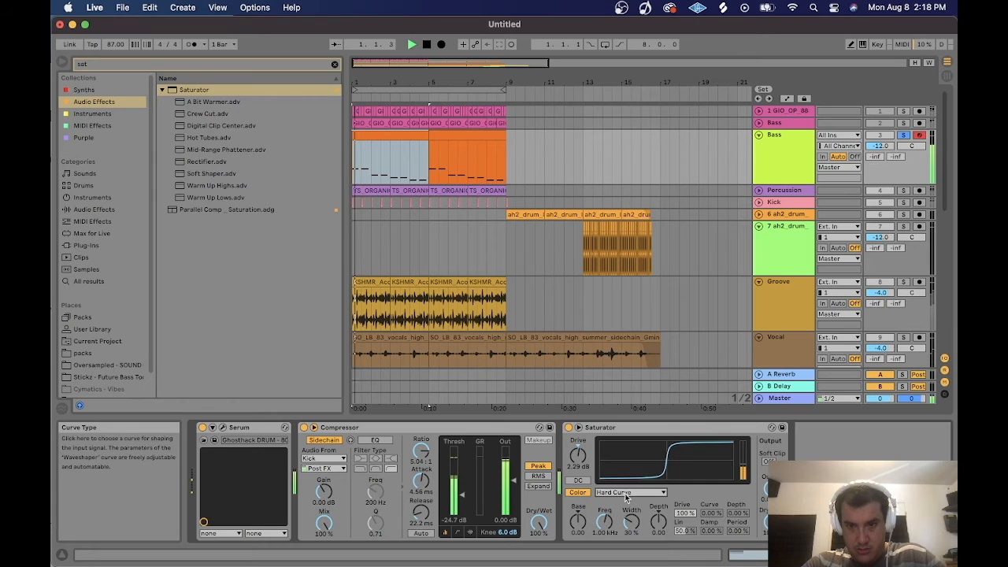
Solo the Bass track and raise the Saturator drive to about 2.50 dB.
{"action": "left_click", "coordinate": [903, 134]}
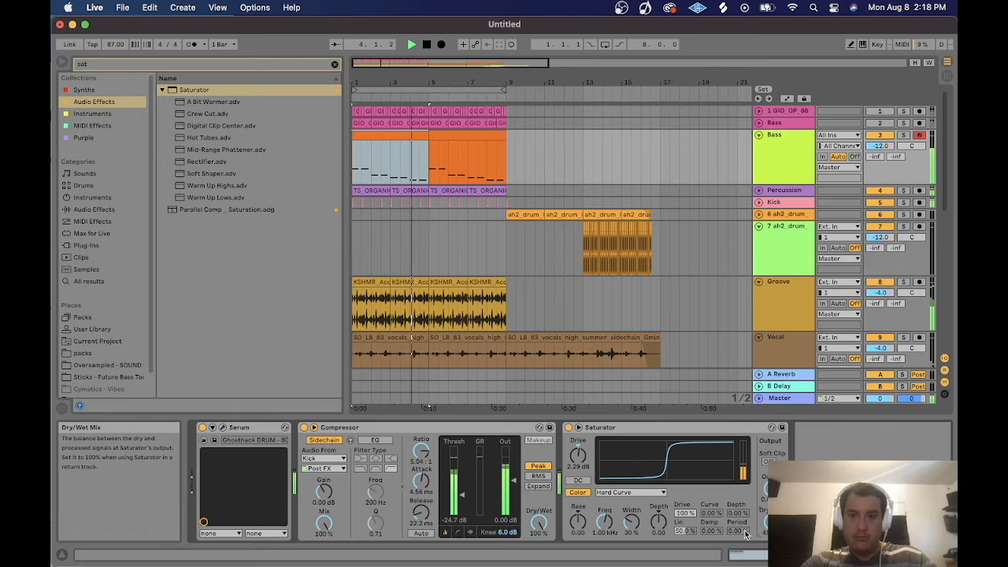
{"action": "left_click_drag", "start_coordinate": [575, 455], "coordinate": [576, 452]}
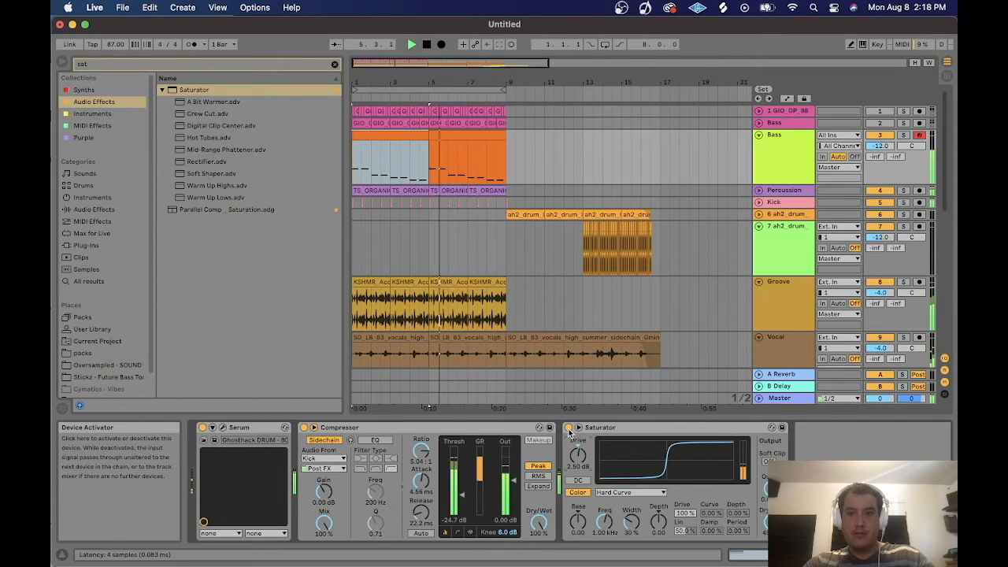
Compare the bass with the Saturator switched off and on during playback.
{"action": "left_click", "coordinate": [568, 427]}
{"action": "left_click", "coordinate": [568, 427]}
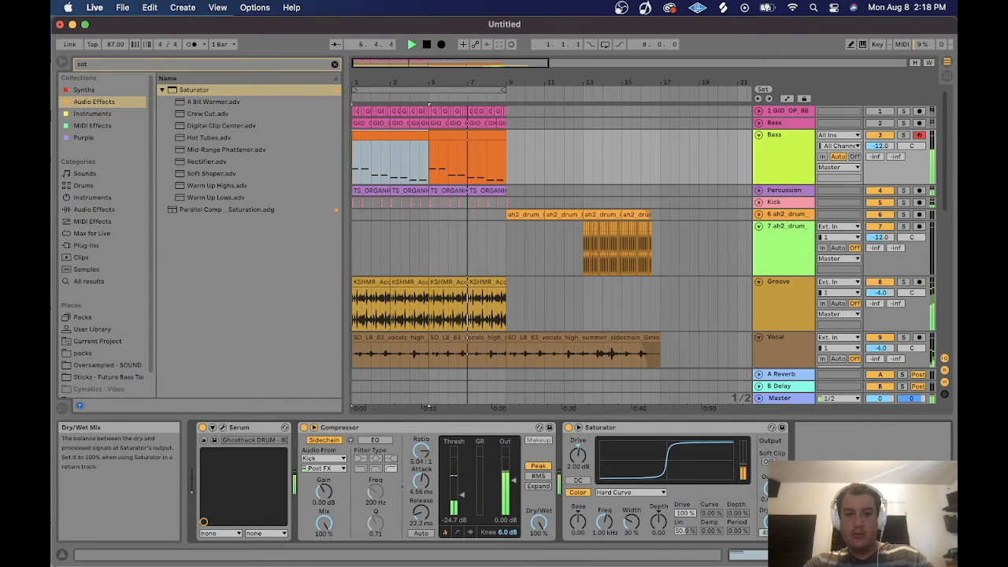
{"action": "left_click", "coordinate": [568, 427]}
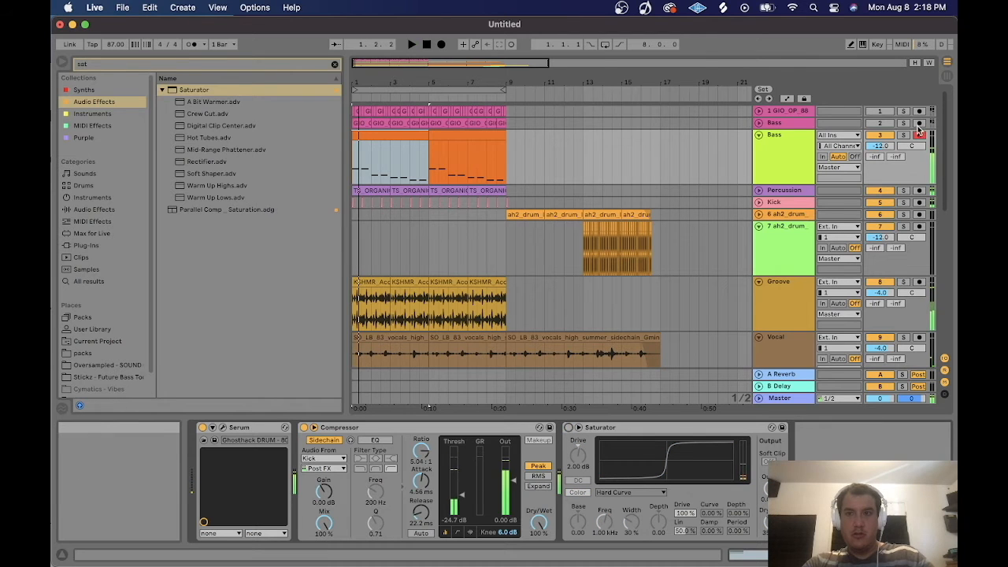
{"action": "left_click", "coordinate": [568, 428]}
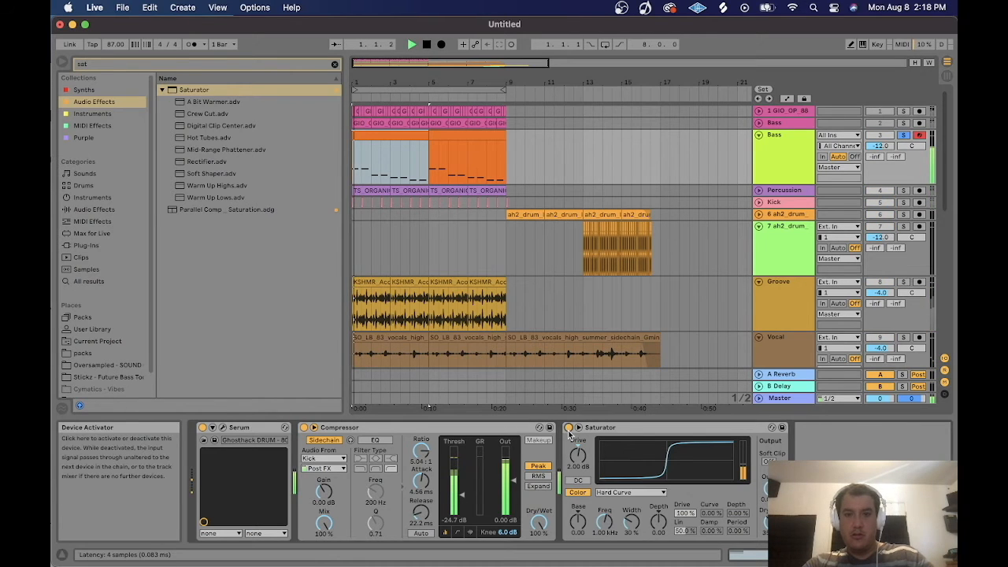
{"action": "key", "text": "space"}
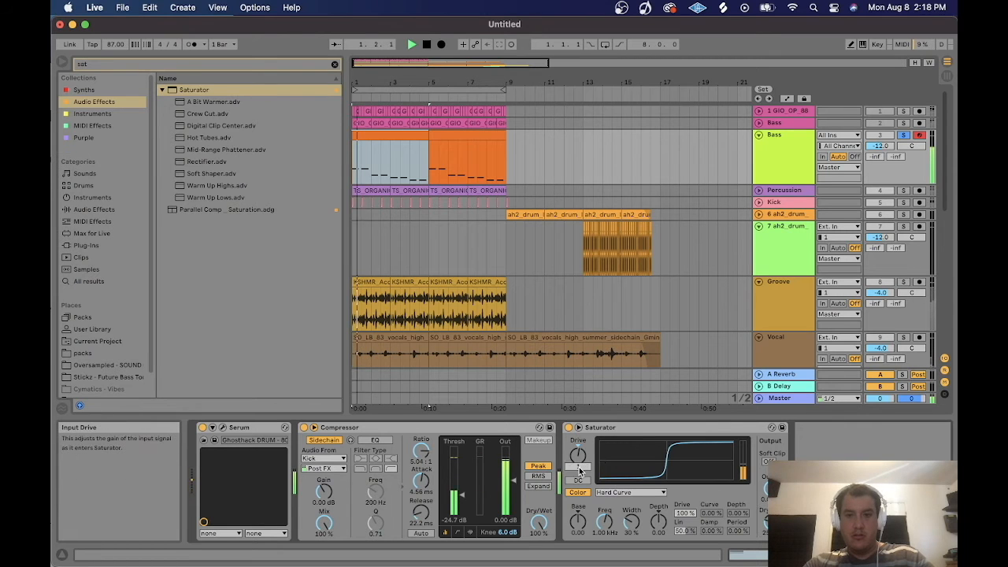
{"action": "left_click", "coordinate": [568, 427]}
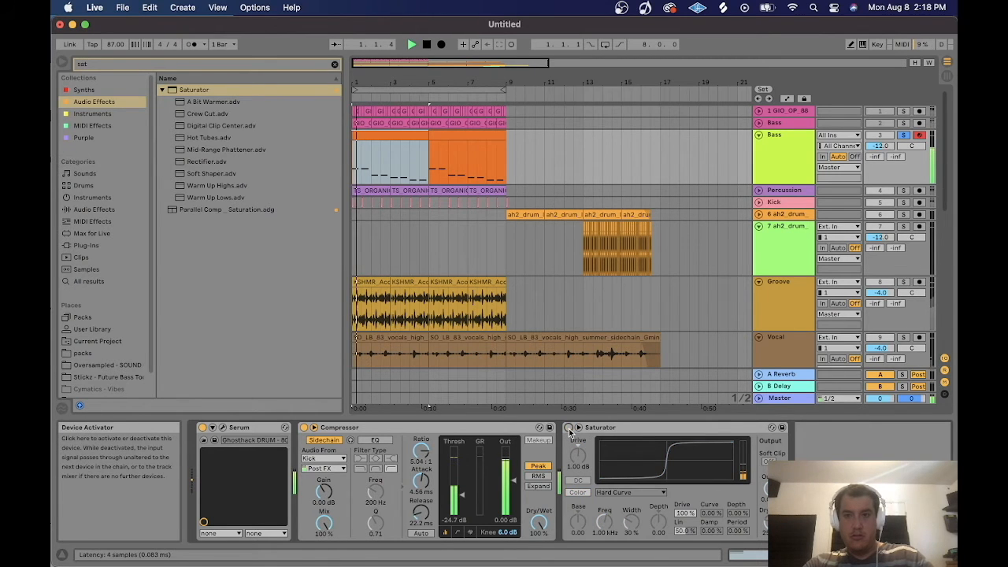
{"action": "left_click", "coordinate": [568, 427]}
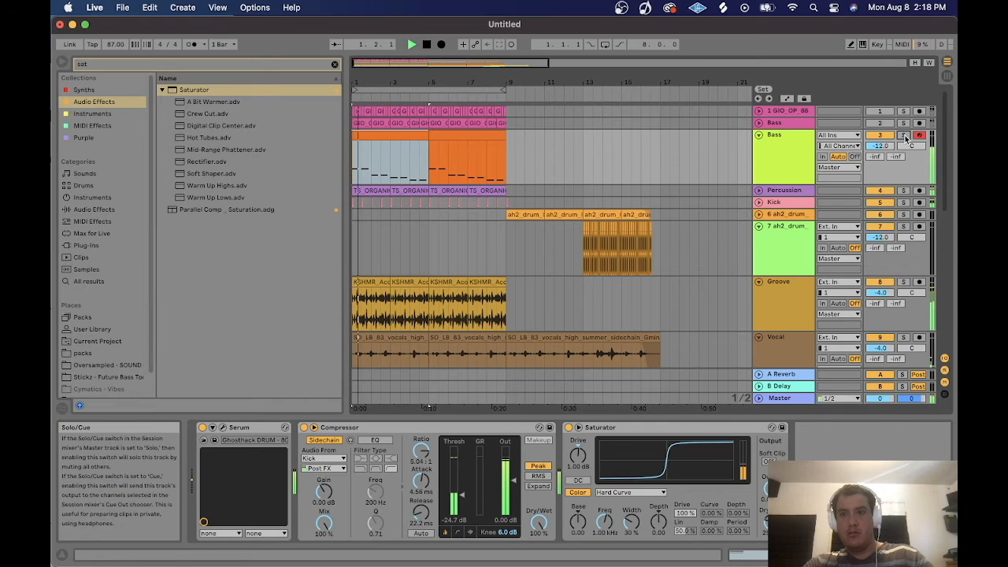
{"action": "left_click", "coordinate": [569, 427]}
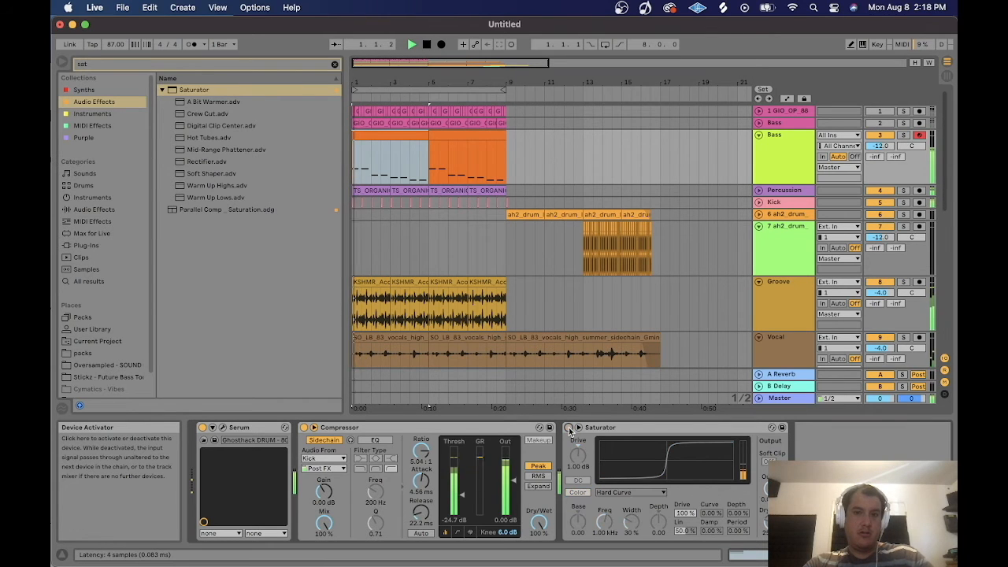
{"action": "left_click", "coordinate": [568, 428]}
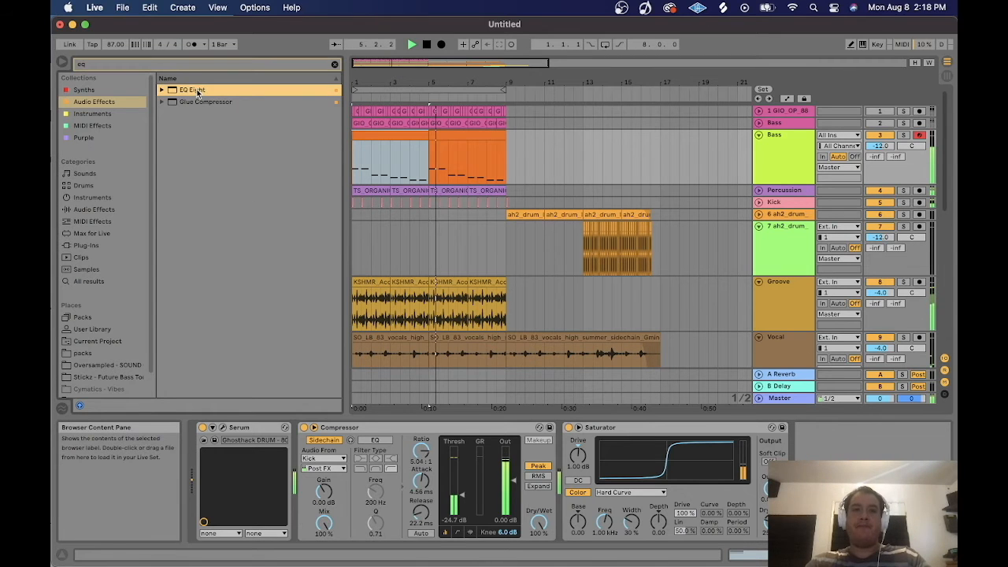
Add an EQ Eight after the Saturator and set a low-pass band to about 150 Hz.
{"action": "double_click", "coordinate": [198, 90]}
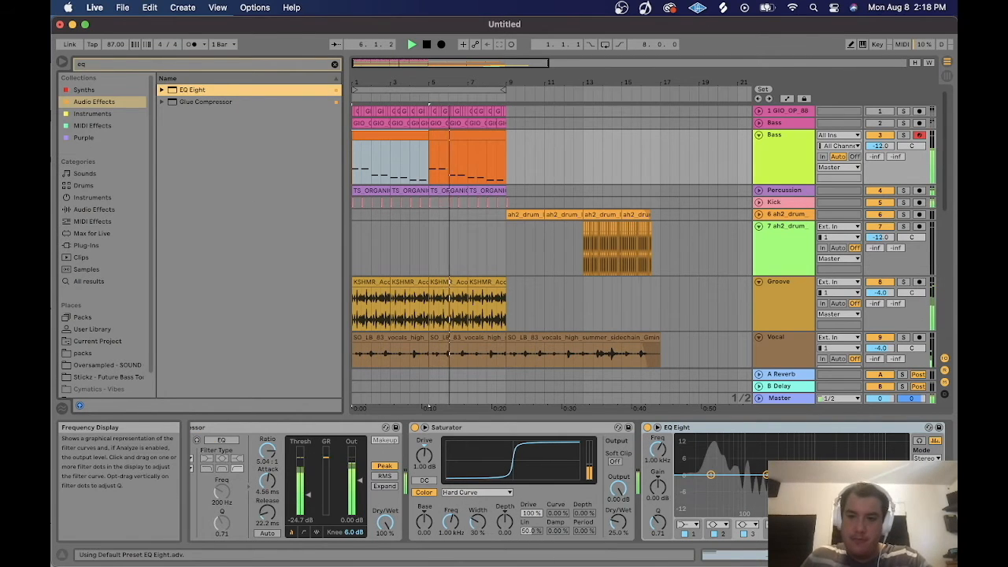
{"action": "left_click", "coordinate": [862, 474]}
{"action": "left_click", "coordinate": [775, 524]}
{"action": "left_click", "coordinate": [777, 539]}
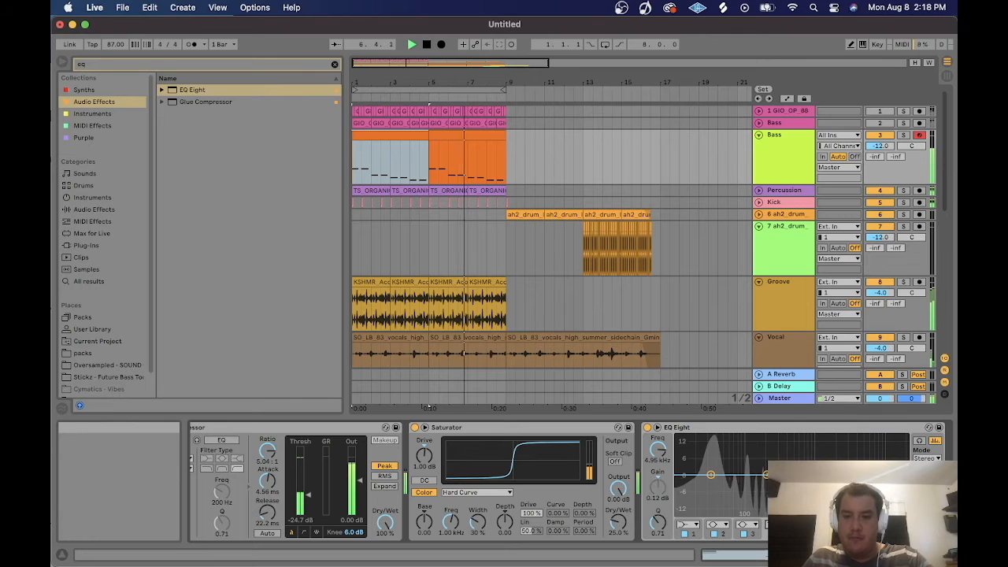
{"action": "left_click_drag", "start_coordinate": [657, 449], "coordinate": [658, 492]}
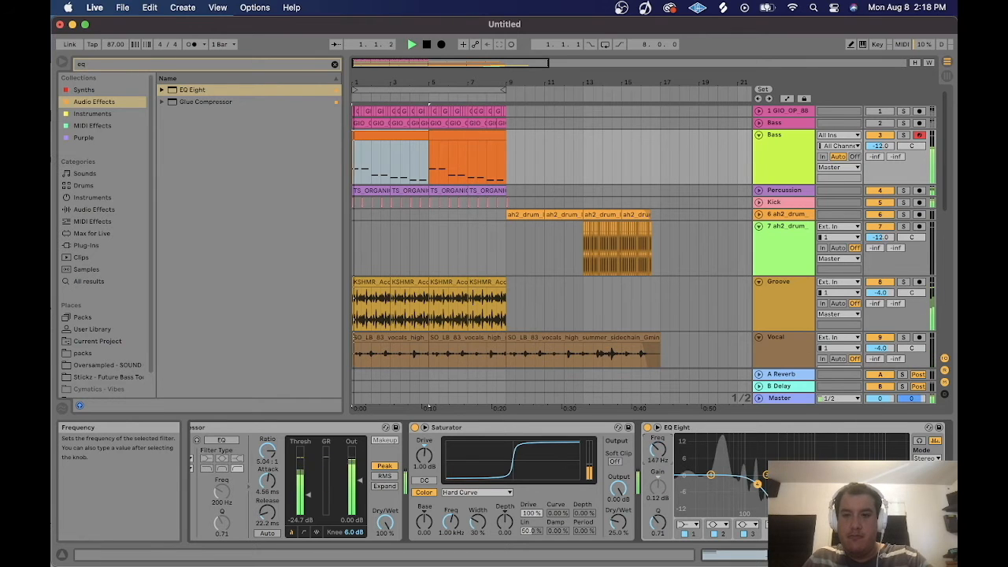
{"action": "left_click", "coordinate": [903, 135]}
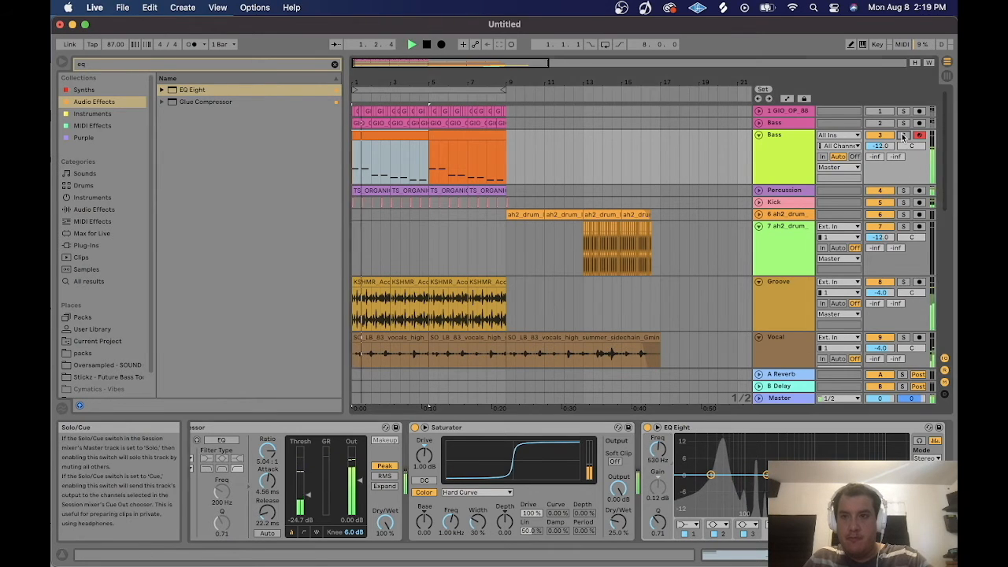
{"action": "left_click_drag", "start_coordinate": [657, 449], "coordinate": [658, 490]}
{"action": "key", "text": "space"}
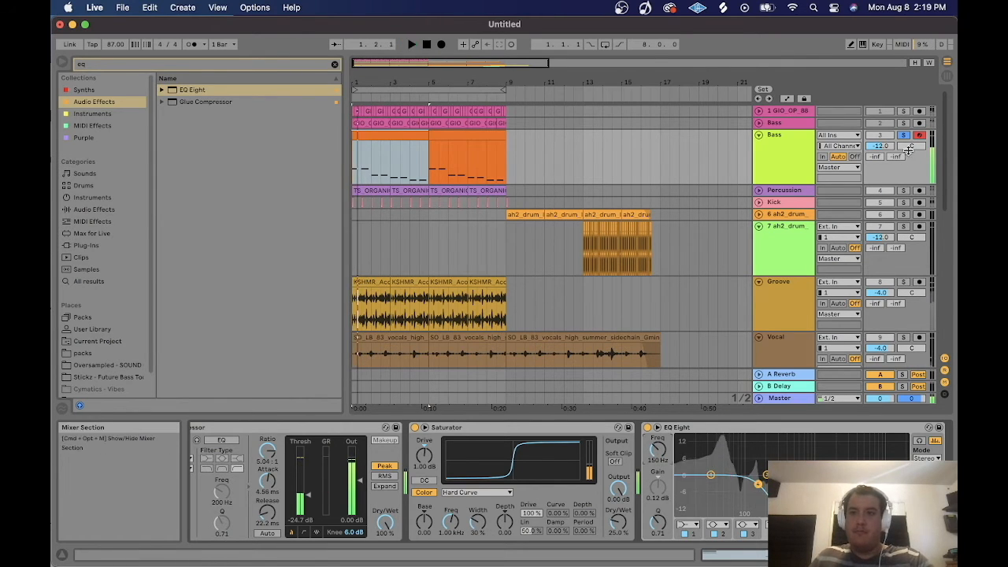
Switch the EQ's first band to a high-pass filter and set its frequency to 10.0 Hz.
{"action": "left_click", "coordinate": [711, 475]}
{"action": "left_click", "coordinate": [687, 525]}
{"action": "left_click", "coordinate": [686, 458]}
{"action": "left_click_drag", "start_coordinate": [657, 450], "coordinate": [658, 448]}
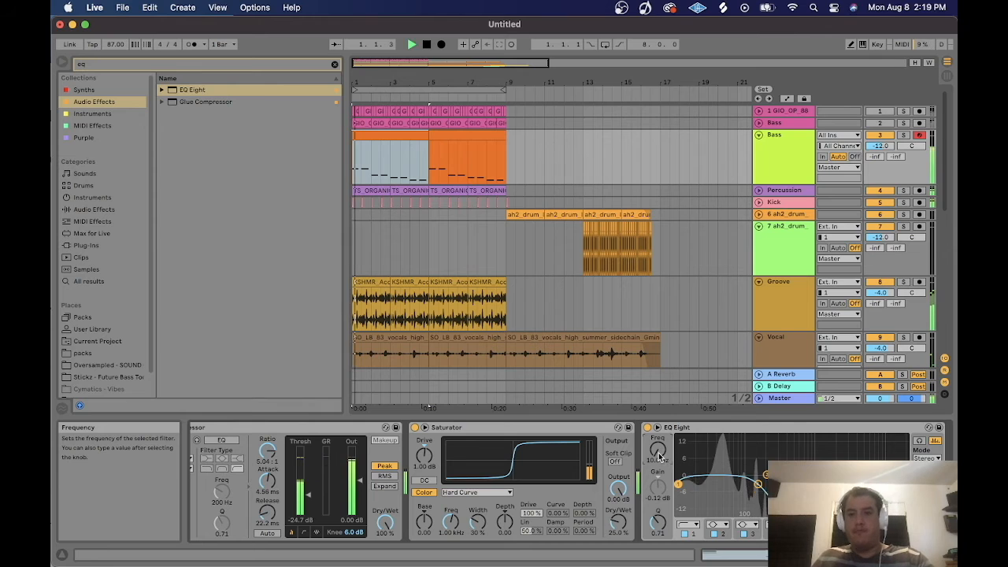
{"action": "left_click", "coordinate": [904, 136]}
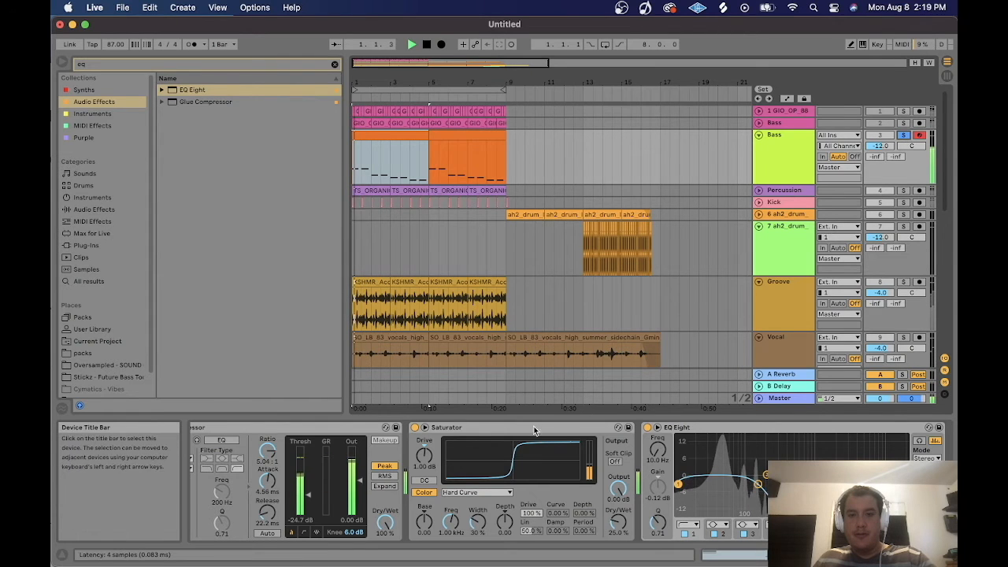
Compare the bass with the Saturator bypassed and active.
{"action": "left_click", "coordinate": [415, 427]}
{"action": "left_click", "coordinate": [415, 427]}
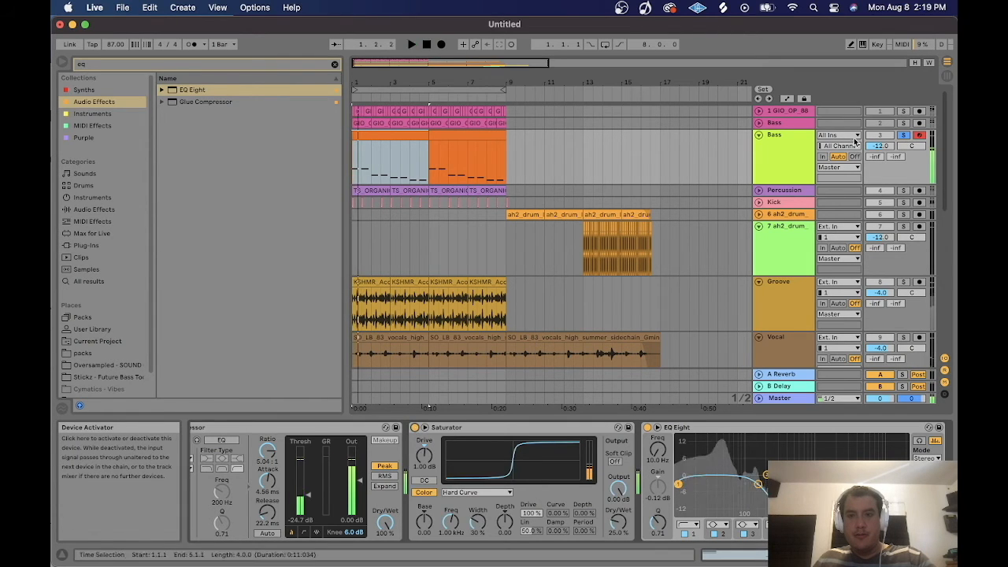
{"action": "left_click", "coordinate": [415, 427]}
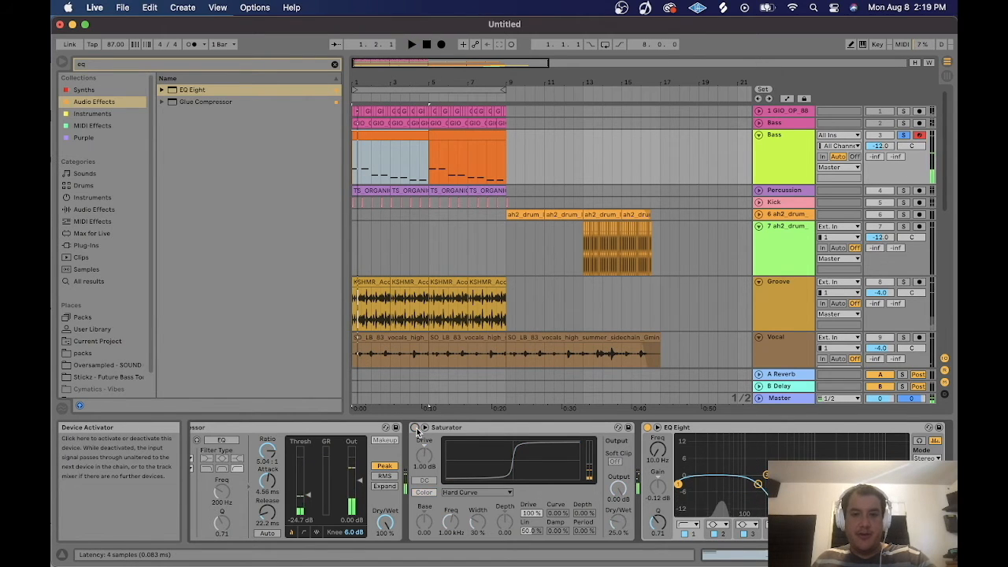
{"action": "left_click", "coordinate": [415, 428]}
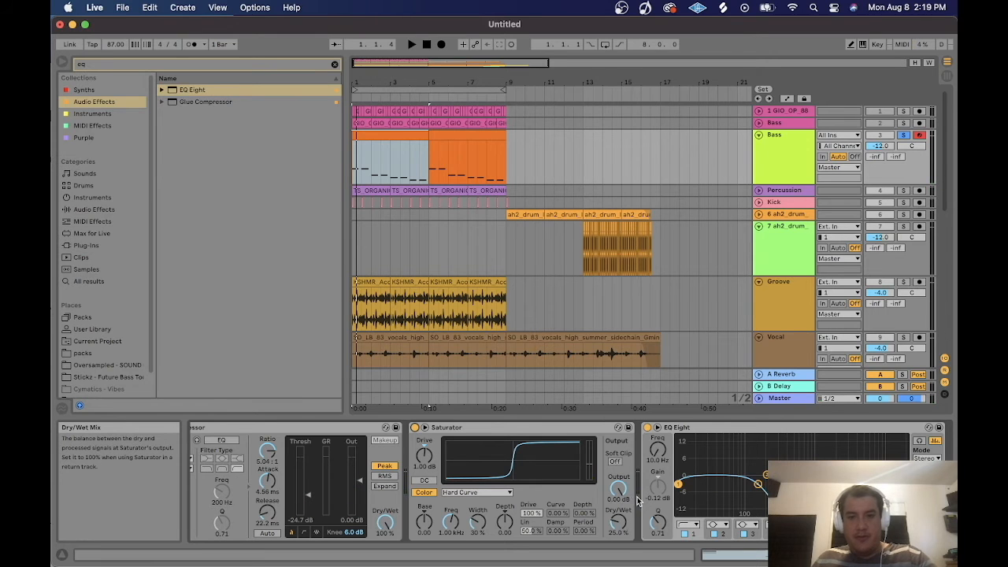
{"action": "left_click", "coordinate": [415, 427]}
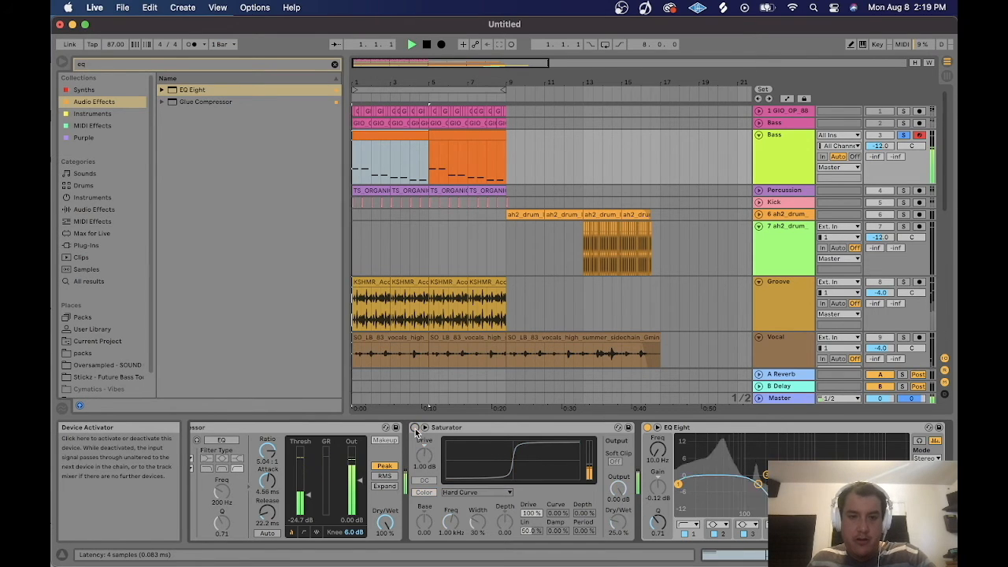
{"action": "left_click", "coordinate": [415, 427]}
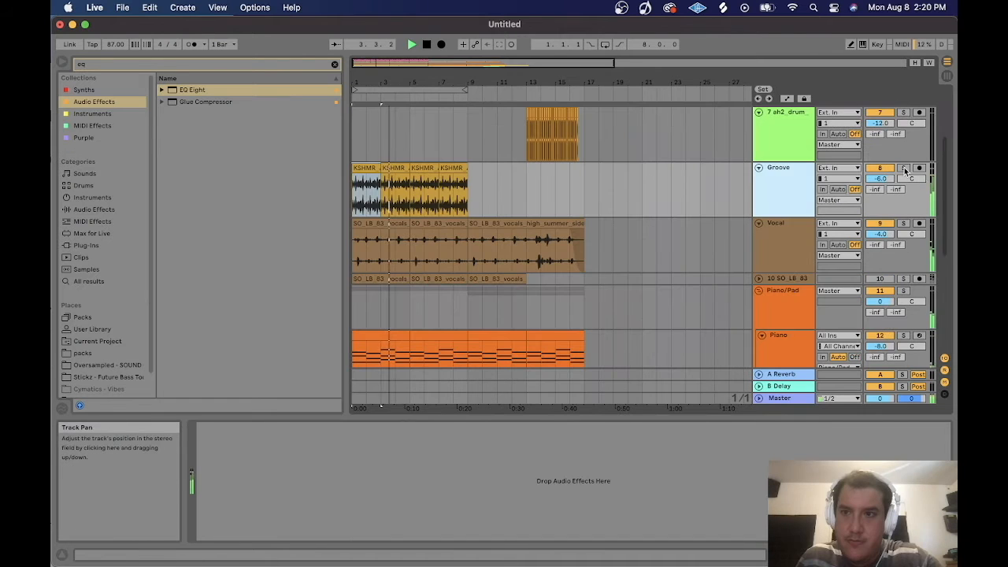
Add an EQ Eight to the soloed Groove track and boost one band 15 dB near 5.39 kHz.
{"action": "left_click", "coordinate": [904, 167]}
{"action": "left_click", "coordinate": [775, 173]}
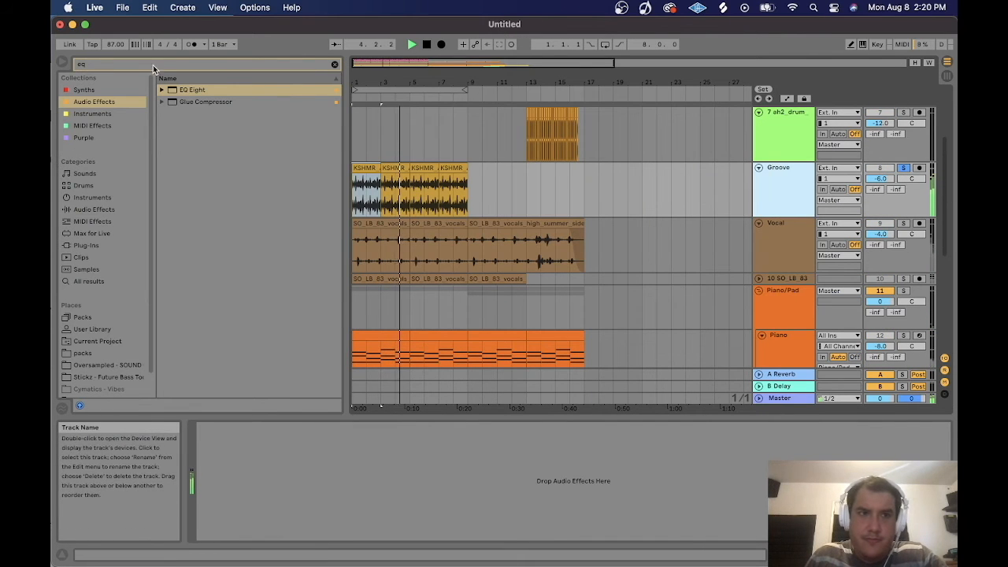
{"action": "double_click", "coordinate": [191, 89]}
{"action": "left_click_drag", "start_coordinate": [370, 475], "coordinate": [420, 439]}
{"action": "key", "text": "space"}
Narrow that band's Q to about 4.62 and cut its gain to about -4.76 dB at 5.27 kHz.
{"action": "left_click_drag", "start_coordinate": [213, 522], "coordinate": [213, 517]}
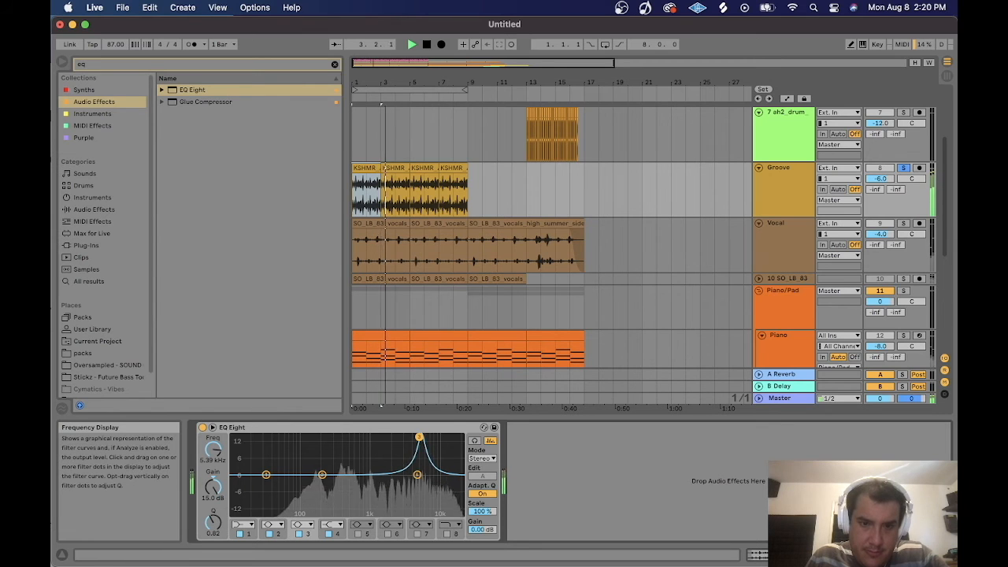
{"action": "left_click_drag", "start_coordinate": [419, 438], "coordinate": [419, 433]}
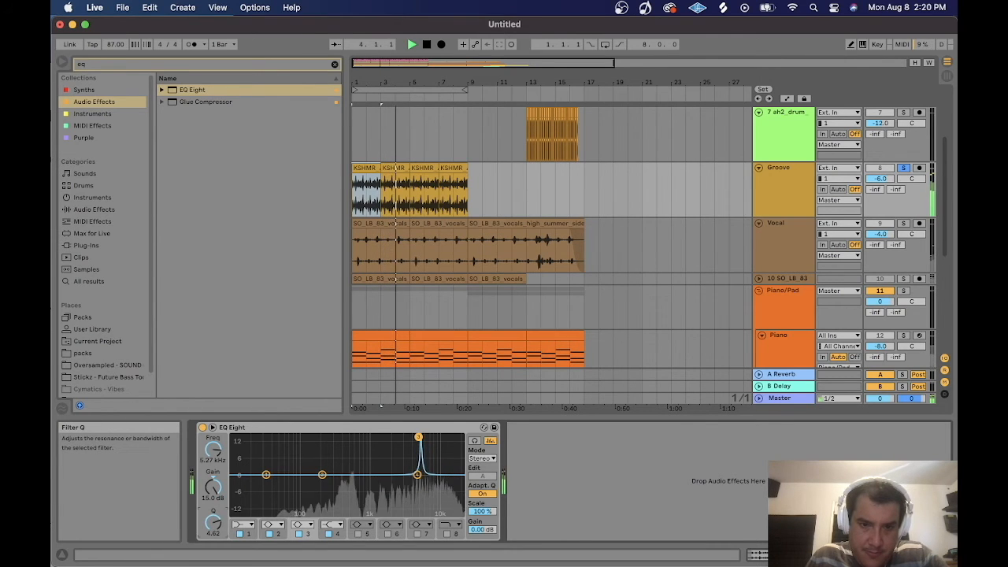
{"action": "mouse_move", "coordinate": [213, 486]}
{"action": "left_mouse_down"}
{"action": "mouse_move", "coordinate": [212, 504]}
{"action": "mouse_move", "coordinate": [211, 491]}
{"action": "left_mouse_up"}
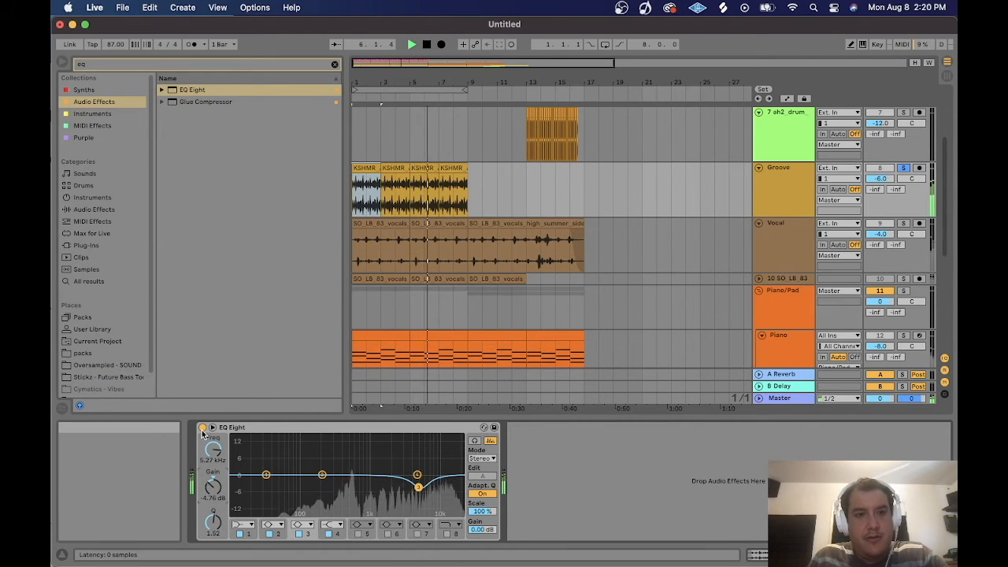
On the Groove track's EQ Eight, raise the first band's high-pass frequency to 150 Hz and play back.
{"action": "left_click", "coordinate": [202, 428]}
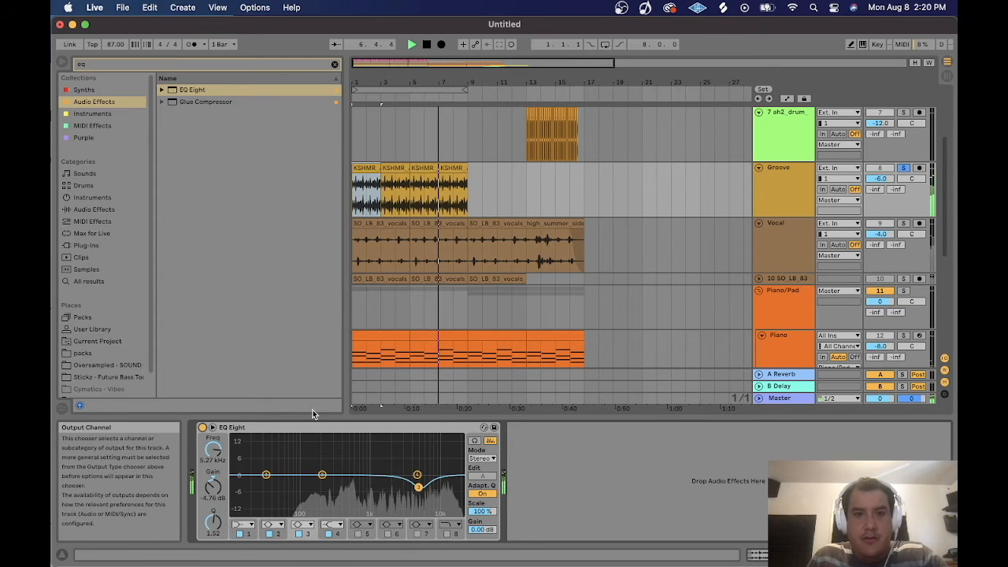
{"action": "left_click", "coordinate": [266, 475]}
{"action": "left_click_drag", "start_coordinate": [212, 450], "coordinate": [213, 438]}
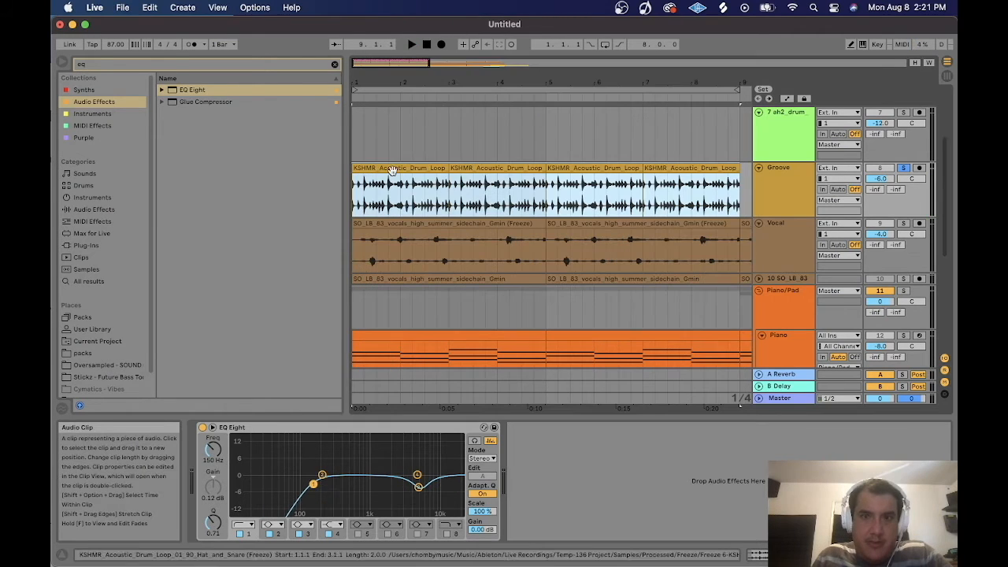
{"action": "key", "text": "space"}
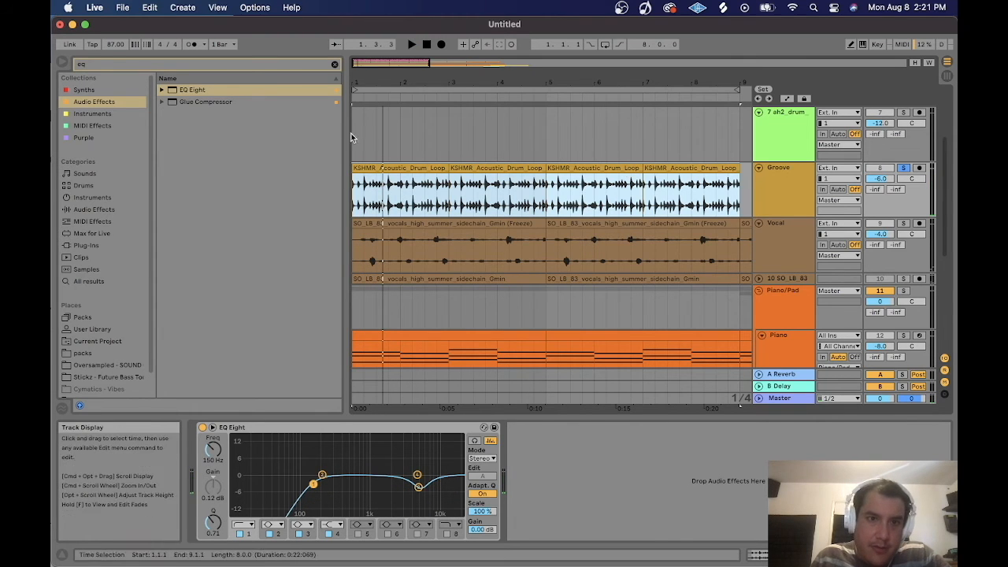
Duplicate the Groove track.
{"action": "left_click_drag", "start_coordinate": [370, 63], "coordinate": [344, 126]}
{"action": "left_click", "coordinate": [379, 189]}
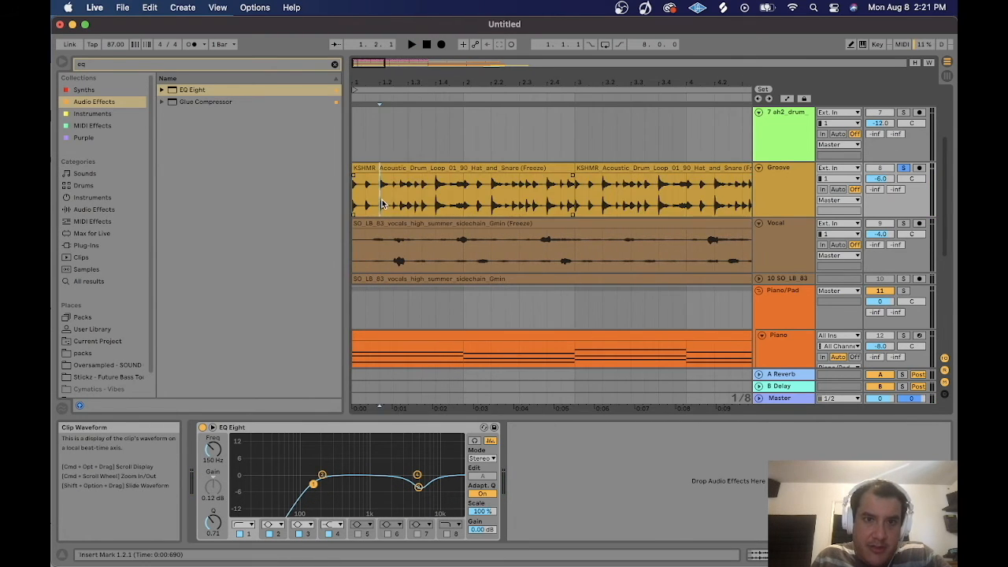
{"action": "left_click", "coordinate": [760, 173]}
{"action": "key", "text": "super+d"}
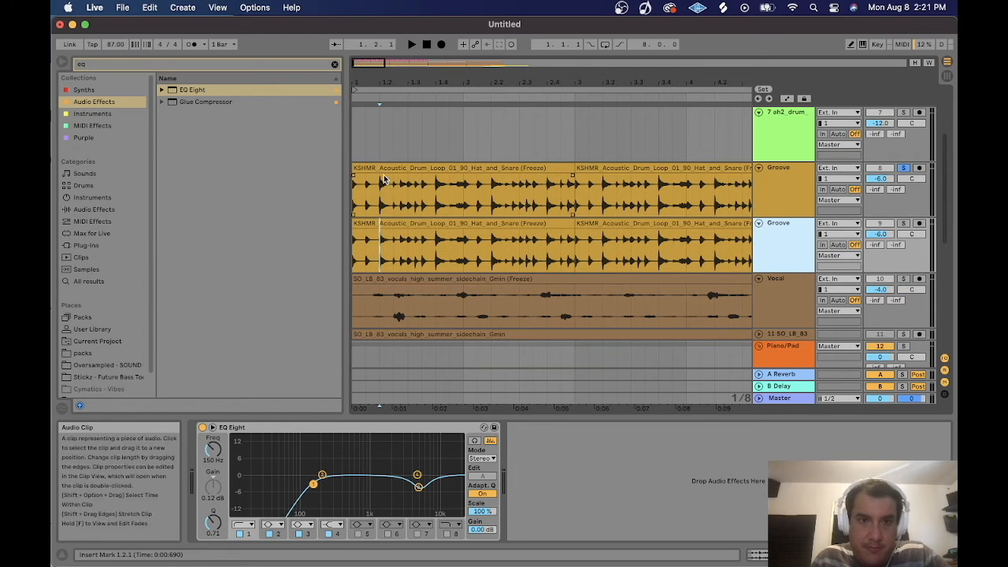
Delete the hi-hat sections from the duplicated Groove track, keeping only the snare hits.
{"action": "left_click_drag", "start_coordinate": [379, 236], "coordinate": [520, 229]}
{"action": "key", "text": "Delete"}
{"action": "key", "text": "Delete"}
{"action": "key", "text": "Delete"}
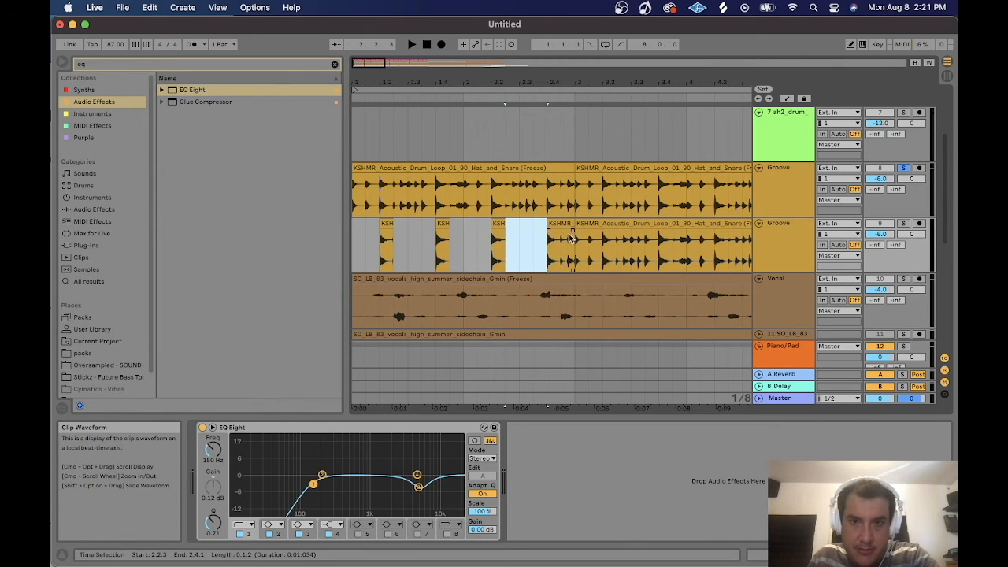
{"action": "key", "text": "Delete"}
Delete the snare hits from the original Groove track.
{"action": "left_click_drag", "start_coordinate": [379, 188], "coordinate": [394, 189]}
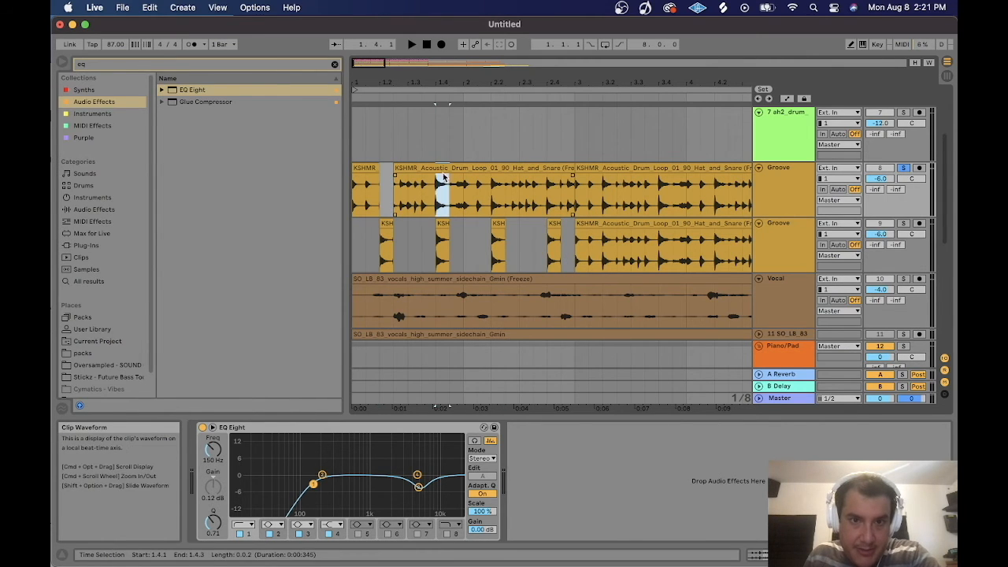
{"action": "key", "text": "Delete"}
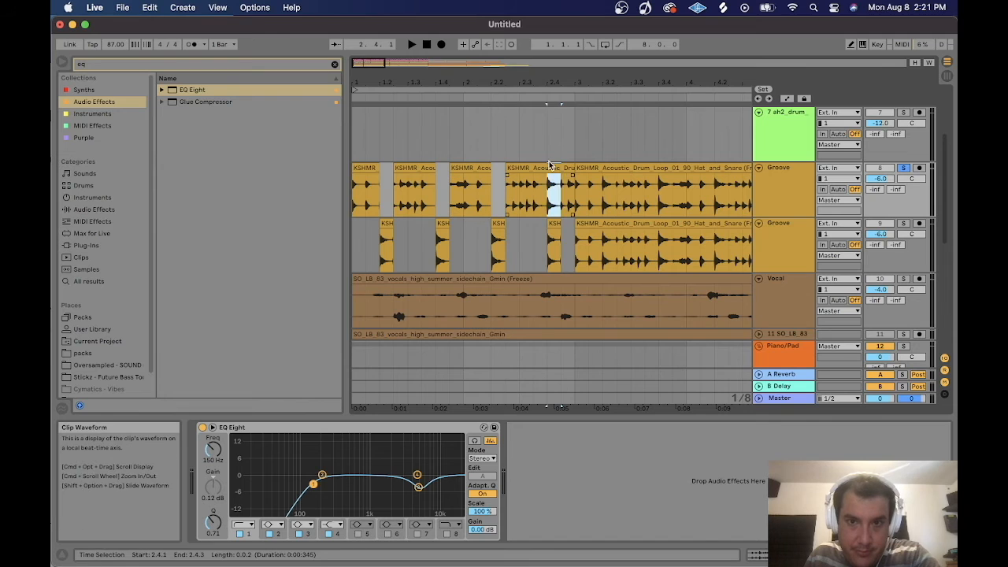
Rename the original track Hats and the duplicate Snare.
{"action": "left_click", "coordinate": [784, 173]}
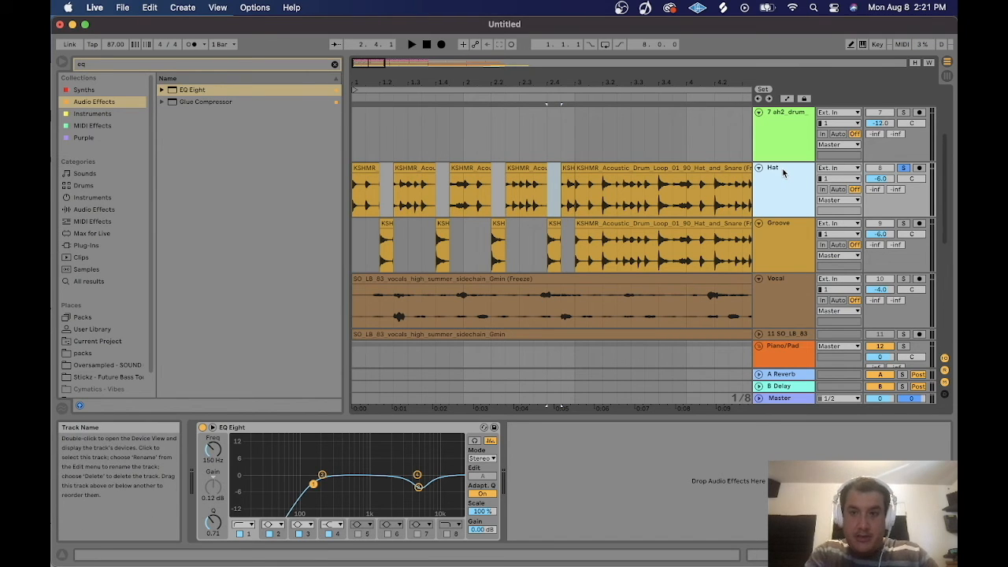
{"action": "key", "text": "Tab"}
{"action": "type", "text": "Sn"}
Solo the Snare and Hats tracks and play them back to audition the split.
{"action": "left_click_drag", "start_coordinate": [452, 188], "coordinate": [486, 228]}
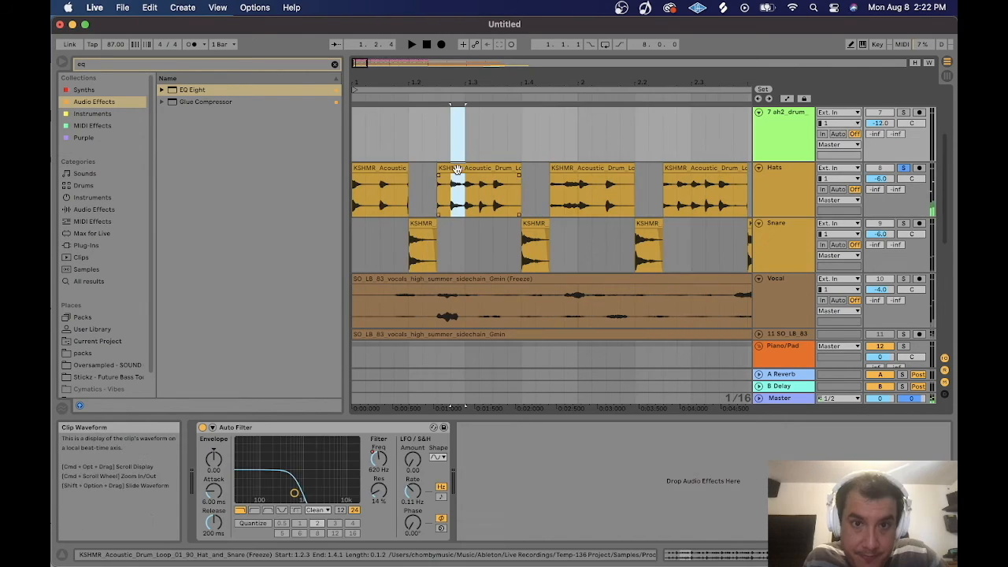
{"action": "left_click", "coordinate": [903, 223]}
{"action": "key", "text": "space"}
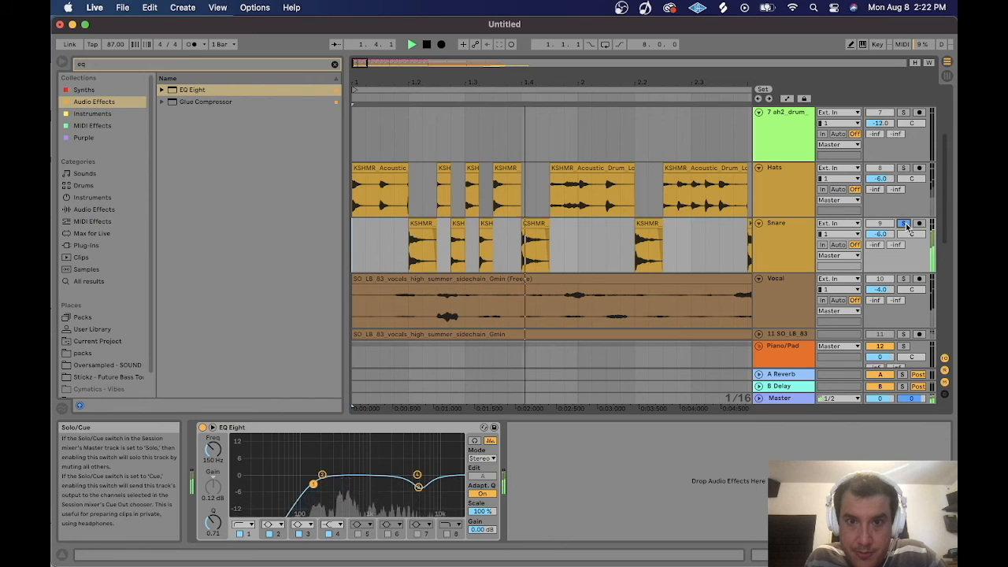
{"action": "left_click", "coordinate": [903, 167]}
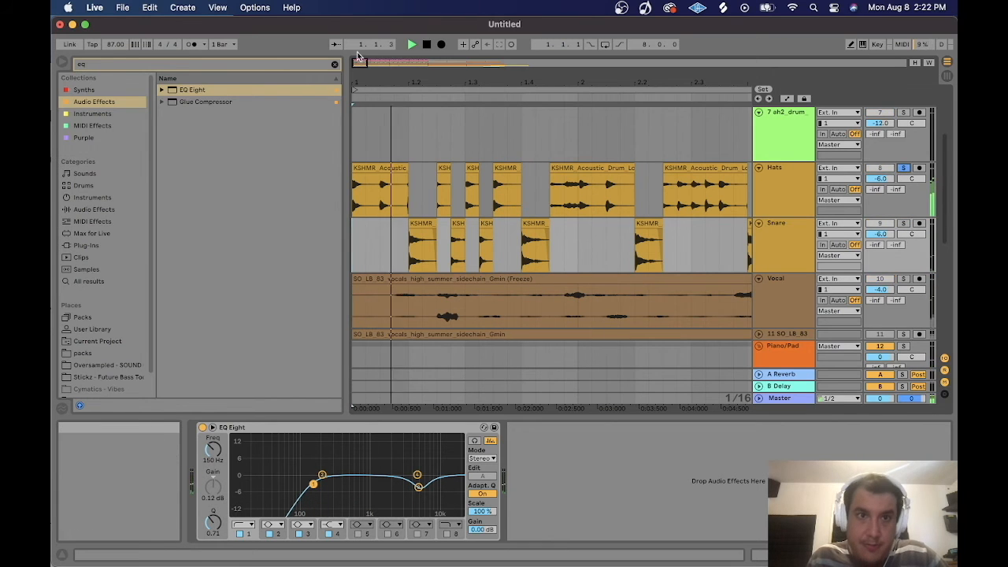
Select the Hats and Snare clips and duplicate them three times to extend the pattern.
{"action": "left_click_drag", "start_coordinate": [503, 82], "coordinate": [402, 47]}
{"action": "key", "text": "space"}
{"action": "left_click_drag", "start_coordinate": [433, 244], "coordinate": [351, 187]}
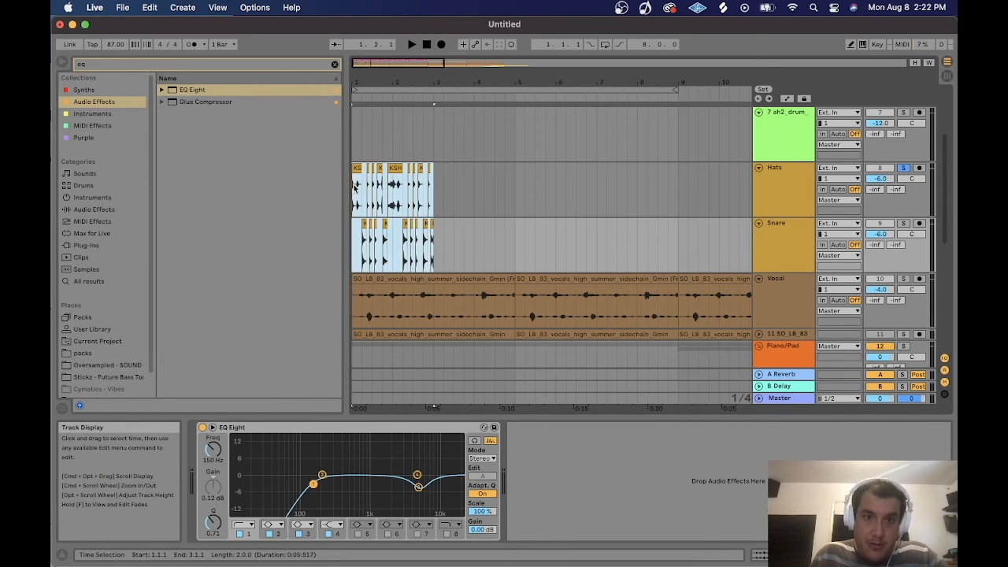
{"action": "key", "text": "super+d"}
{"action": "key", "text": "super+d"}
{"action": "key", "text": "super+d"}
{"action": "left_click", "coordinate": [427, 44]}
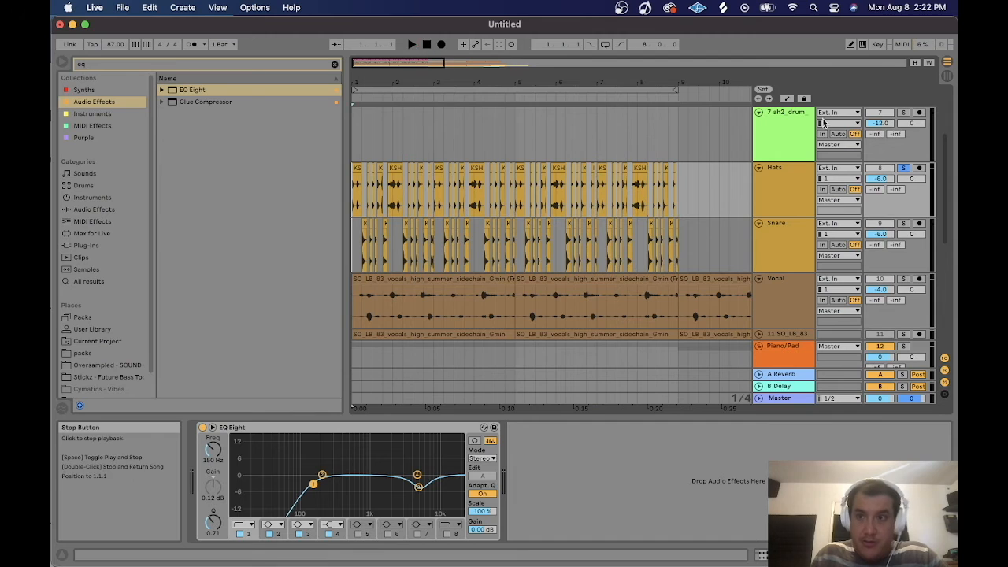
{"action": "key", "text": "space"}
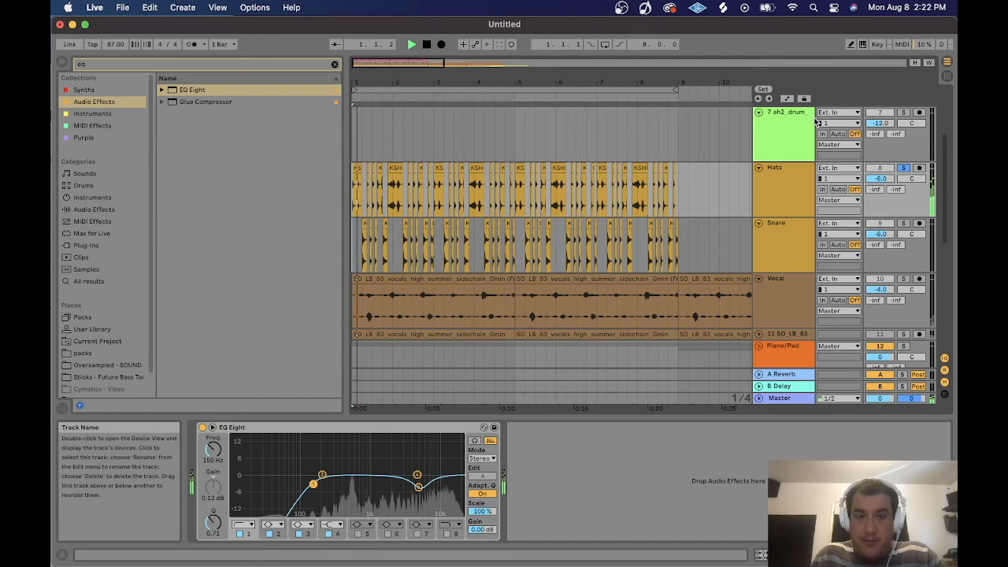
Unsolo the Snare track, select a hat clip near bar 9 and solo the Hats track.
{"action": "left_click", "coordinate": [903, 224]}
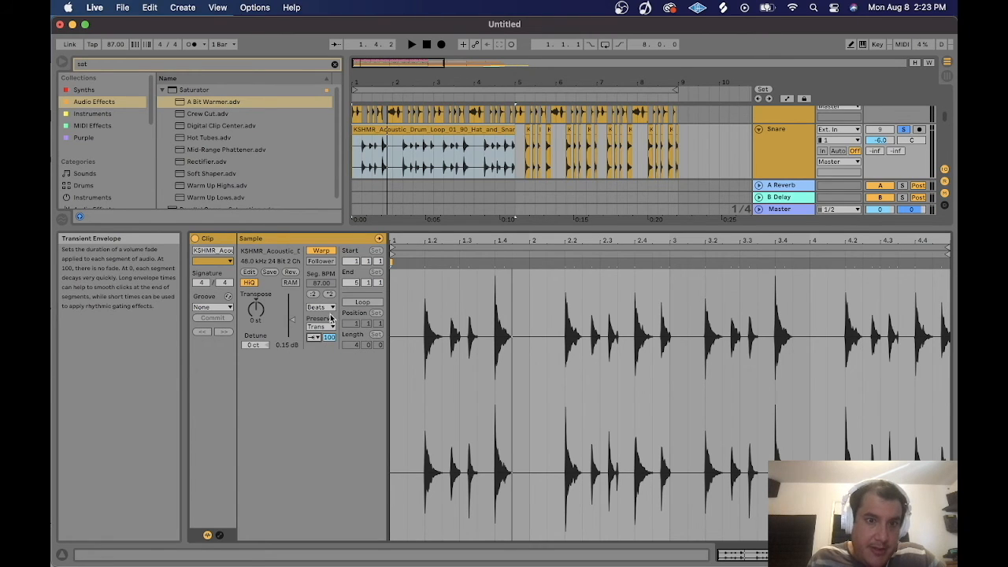
{"action": "left_click", "coordinate": [314, 337]}
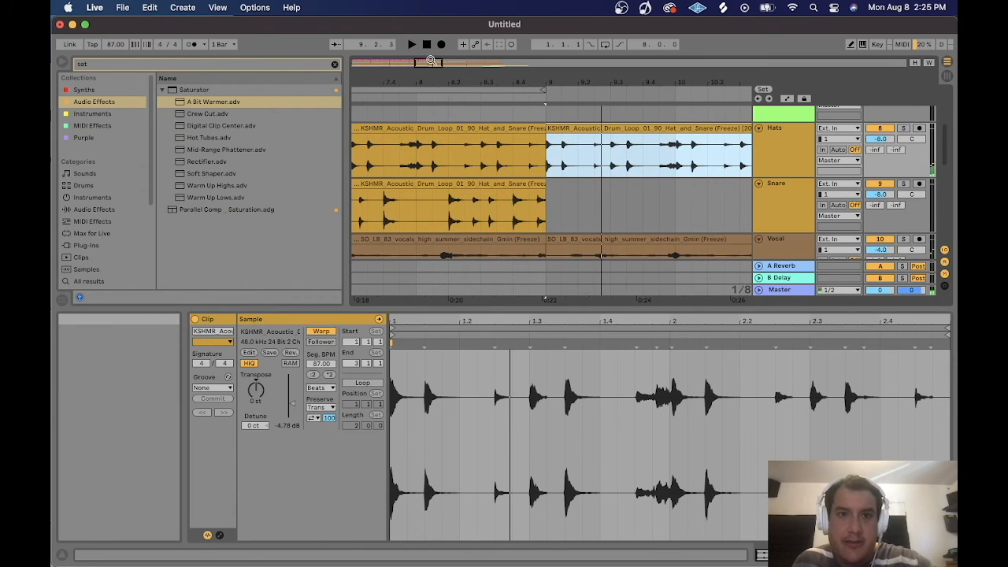
{"action": "scroll", "coordinate": [506, 181], "scroll_direction": "right", "scroll_amount": 5}
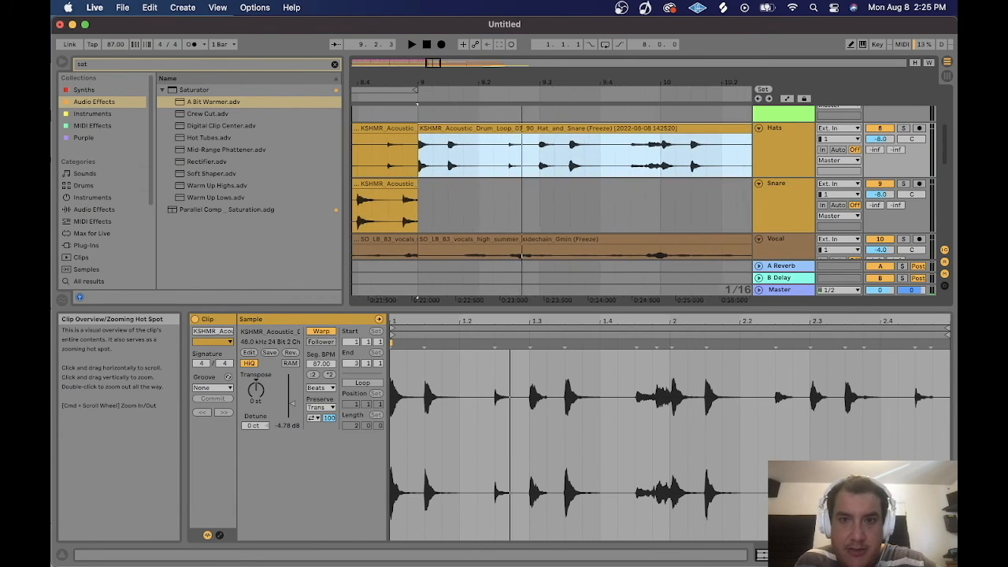
{"action": "left_click", "coordinate": [481, 161]}
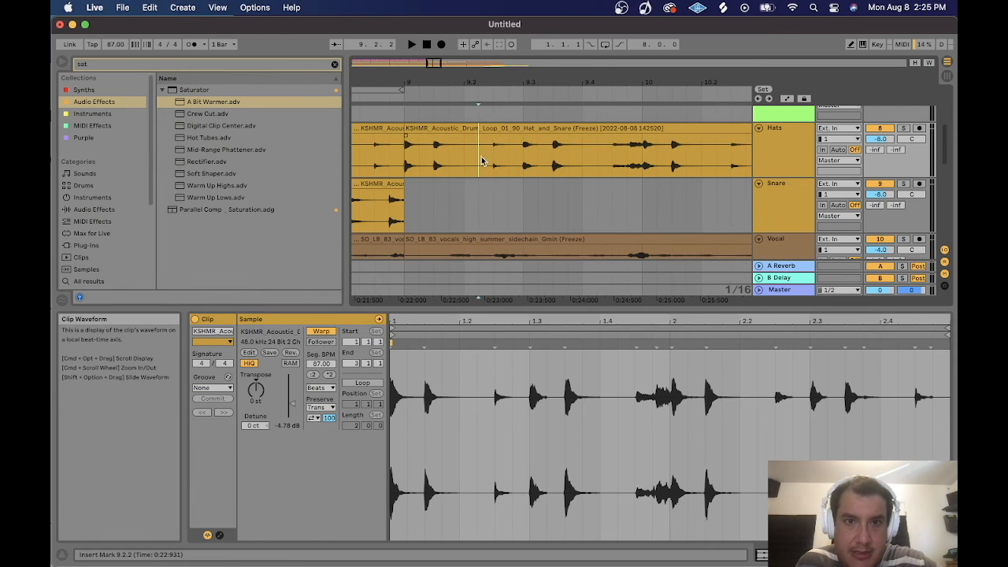
{"action": "left_click", "coordinate": [419, 128]}
{"action": "left_click", "coordinate": [903, 128]}
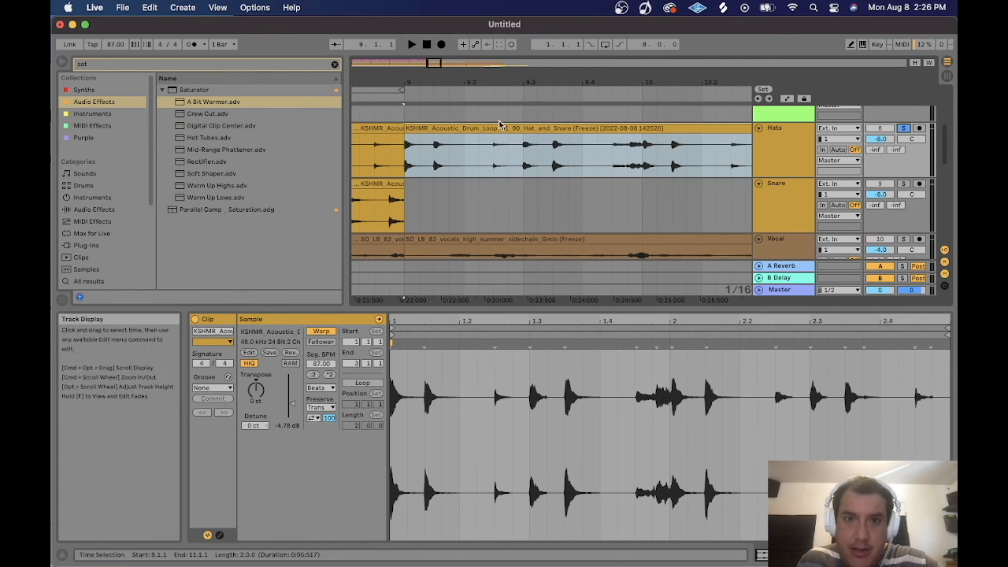
Raise the clip gain of a single hat slice near bar 9 to 2.25 dB.
{"action": "mouse_move", "coordinate": [553, 83]}
{"action": "left_mouse_down"}
{"action": "mouse_move", "coordinate": [534, 83]}
{"action": "mouse_move", "coordinate": [534, 66]}
{"action": "mouse_move", "coordinate": [577, 82]}
{"action": "mouse_move", "coordinate": [547, 82]}
{"action": "left_mouse_up"}
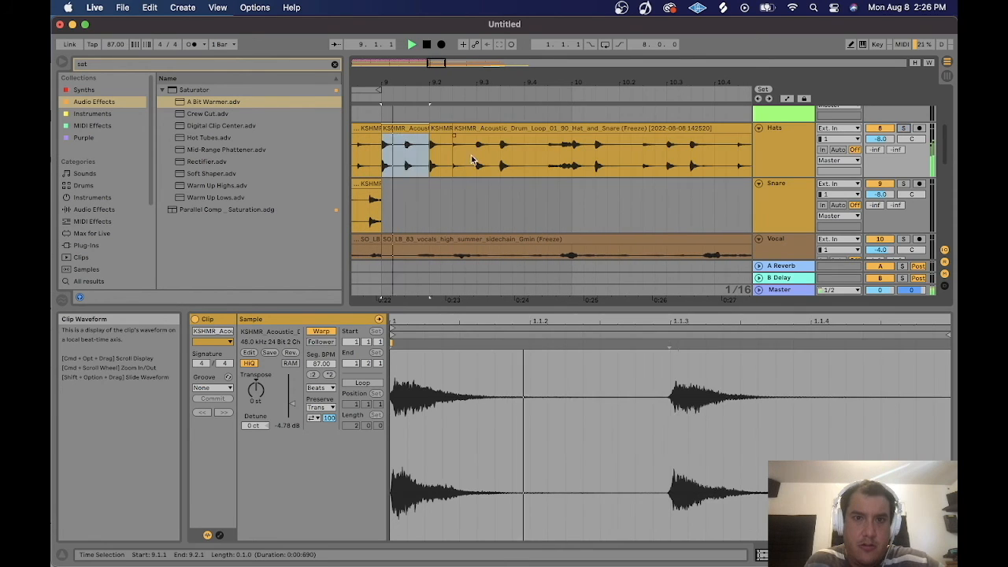
{"action": "left_click", "coordinate": [472, 142]}
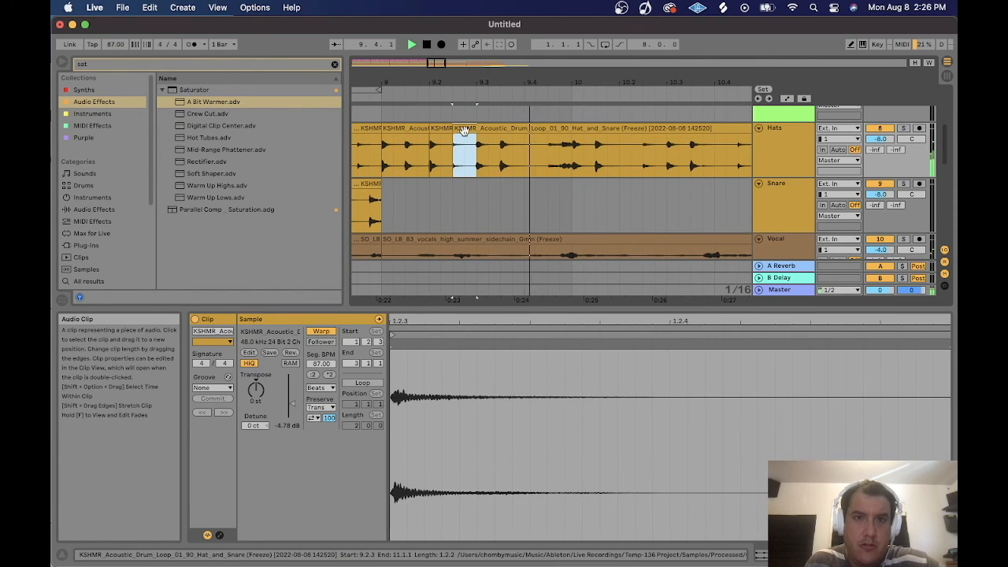
{"action": "left_click_drag", "start_coordinate": [285, 412], "coordinate": [286, 381]}
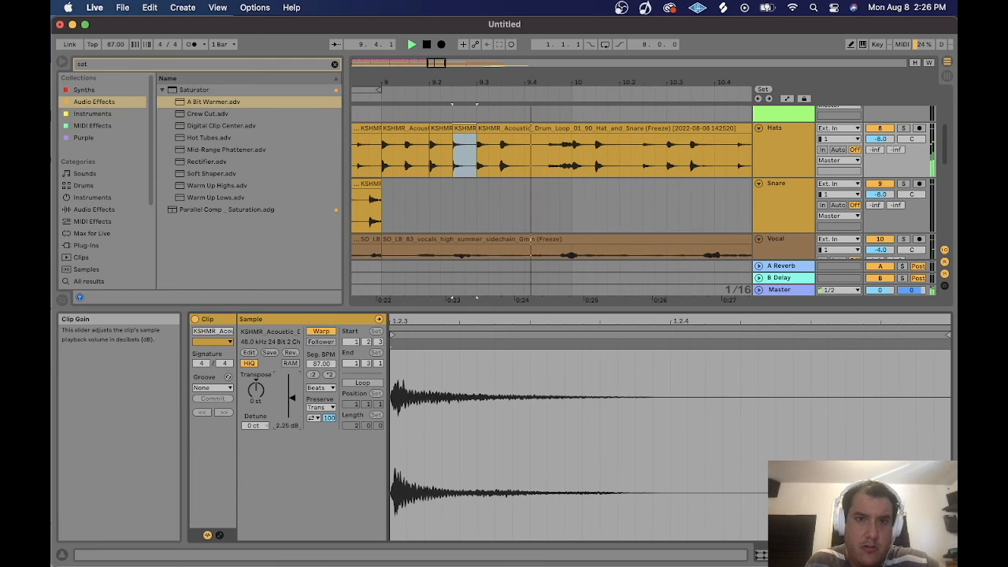
Copy and rearrange hat slices after bar 9 into a faster hi-hat roll and play it back.
{"action": "left_click", "coordinate": [405, 128]}
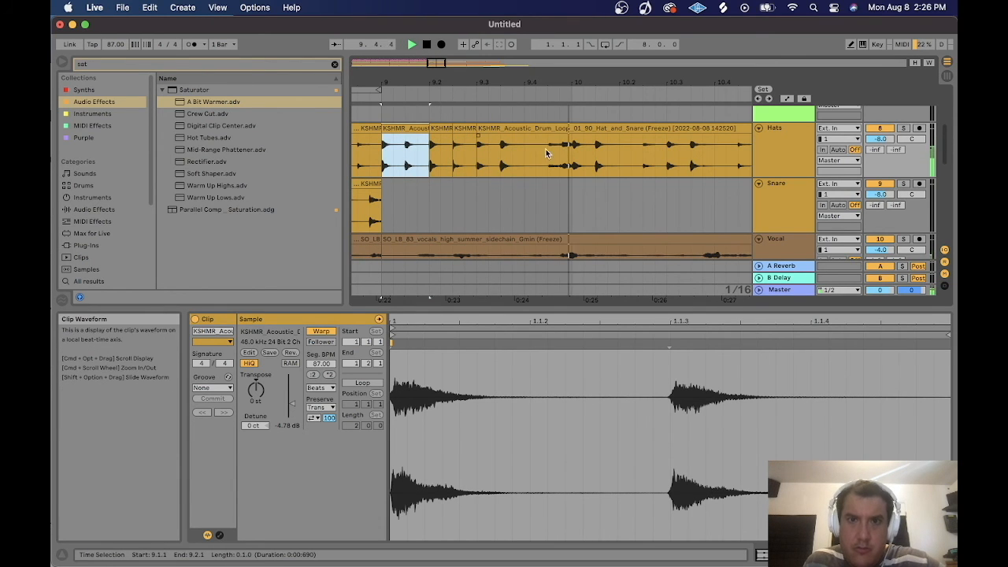
{"action": "left_click_drag", "start_coordinate": [406, 145], "coordinate": [537, 143]}
{"action": "left_click_drag", "start_coordinate": [500, 82], "coordinate": [438, 64]}
{"action": "left_click", "coordinate": [400, 129]}
{"action": "left_click_drag", "start_coordinate": [412, 130], "coordinate": [516, 145]}
{"action": "left_click", "coordinate": [376, 129]}
{"action": "key", "text": "space"}
{"action": "key", "text": "space"}
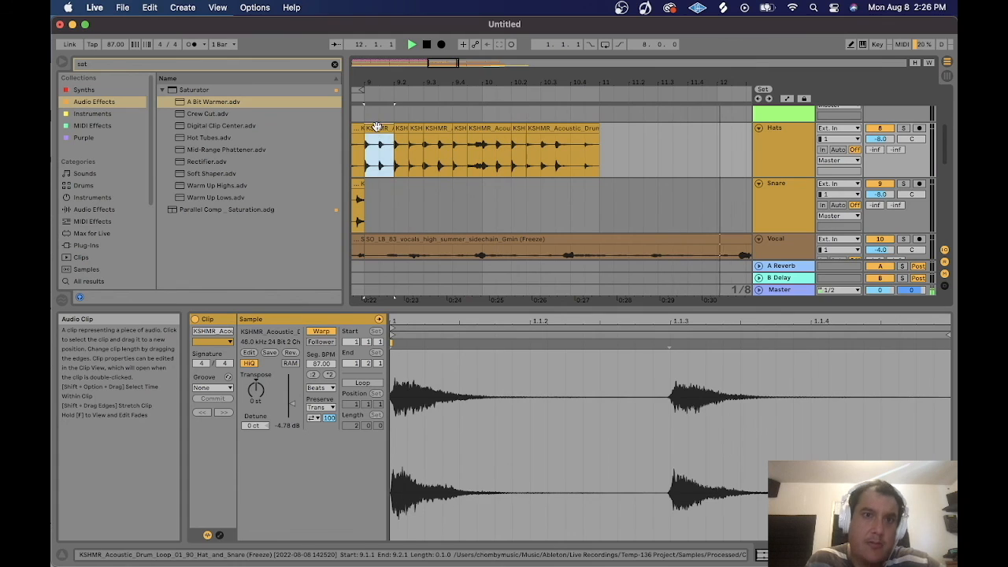
Add more hat slices to the roll after bar 9, undoing the last misplaced move.
{"action": "left_click_drag", "start_coordinate": [458, 129], "coordinate": [572, 148]}
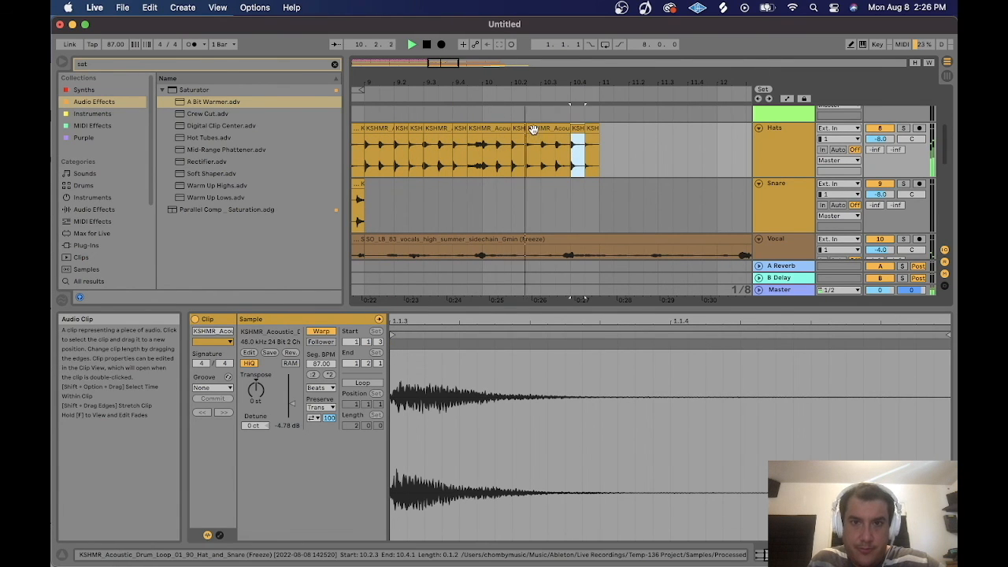
{"action": "left_click", "coordinate": [548, 146]}
{"action": "left_click", "coordinate": [430, 128]}
{"action": "left_click_drag", "start_coordinate": [416, 129], "coordinate": [533, 149]}
{"action": "left_click", "coordinate": [389, 127]}
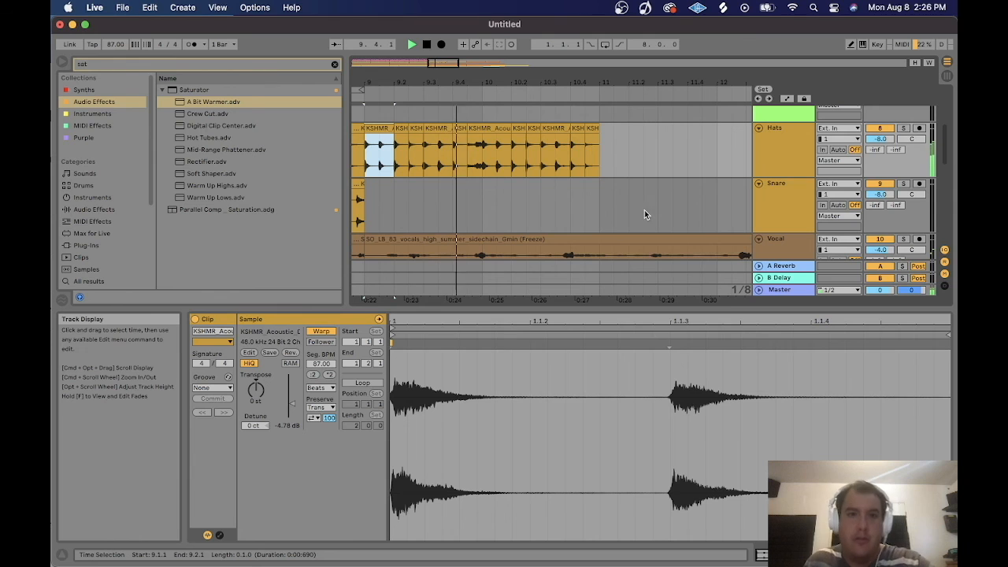
{"action": "left_click", "coordinate": [478, 150]}
{"action": "left_click", "coordinate": [473, 128]}
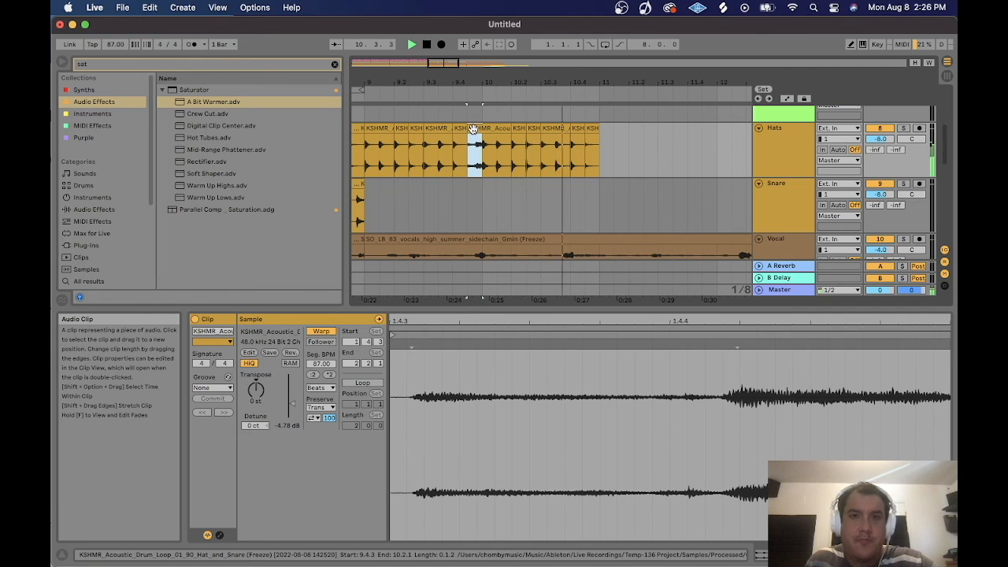
{"action": "mouse_move", "coordinate": [473, 129]}
{"action": "left_mouse_down"}
{"action": "mouse_move", "coordinate": [620, 154]}
{"action": "mouse_move", "coordinate": [460, 136]}
{"action": "left_mouse_up"}
{"action": "key", "text": "super+z"}
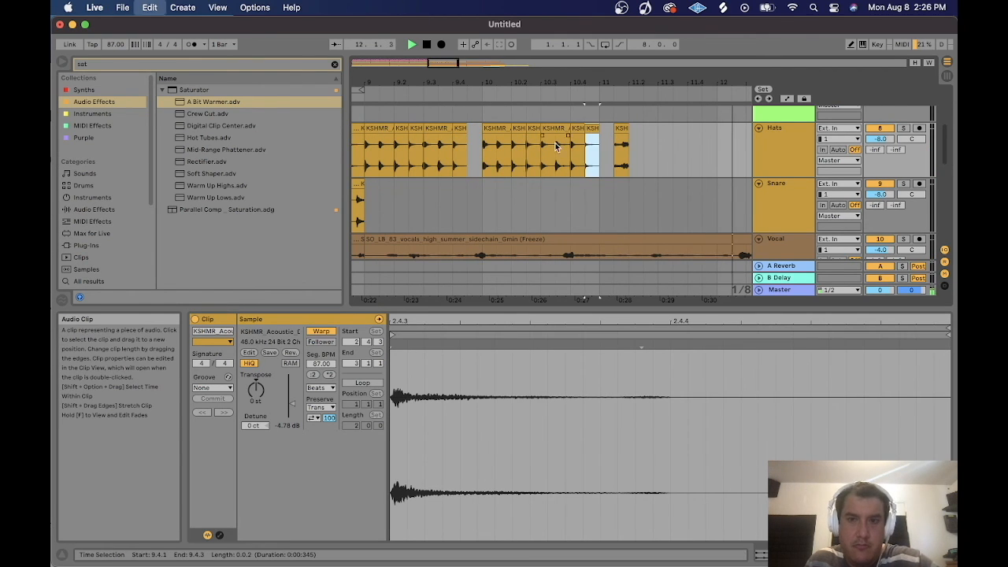
Adjust the hat slices and move the final slice left to tighten the roll's ending.
{"action": "left_click", "coordinate": [474, 143]}
{"action": "left_click_drag", "start_coordinate": [476, 143], "coordinate": [475, 144]}
{"action": "left_click", "coordinate": [372, 128]}
{"action": "key", "text": "space"}
{"action": "key", "text": "space"}
{"action": "left_click_drag", "start_coordinate": [621, 128], "coordinate": [599, 132]}
Select the twelve hat-roll clips and duplicate them three times.
{"action": "left_click_drag", "start_coordinate": [503, 82], "coordinate": [486, 123]}
{"action": "key", "text": "space"}
{"action": "key", "text": "space"}
{"action": "key", "text": "space"}
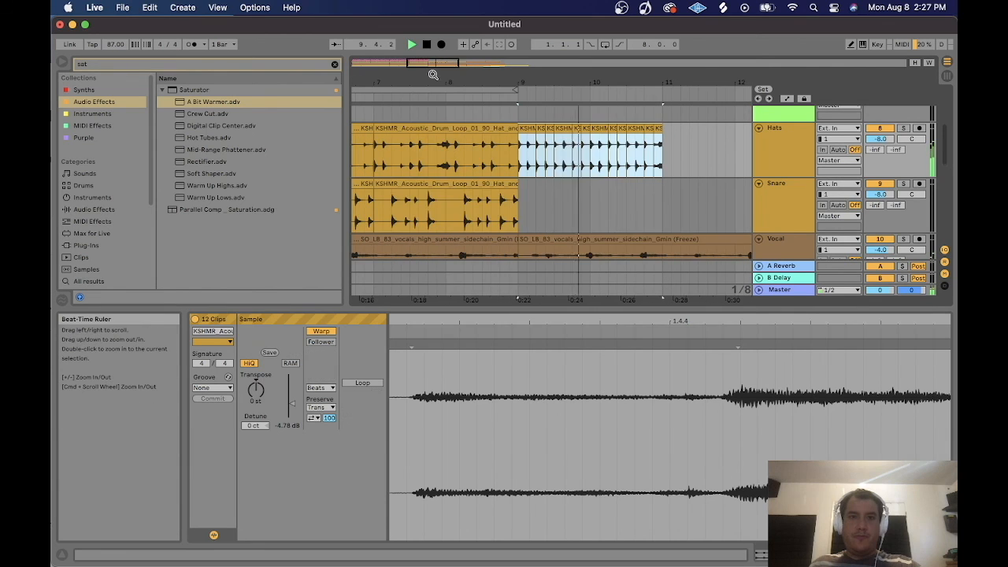
{"action": "key", "text": "super+d"}
{"action": "left_click_drag", "start_coordinate": [434, 76], "coordinate": [476, 36]}
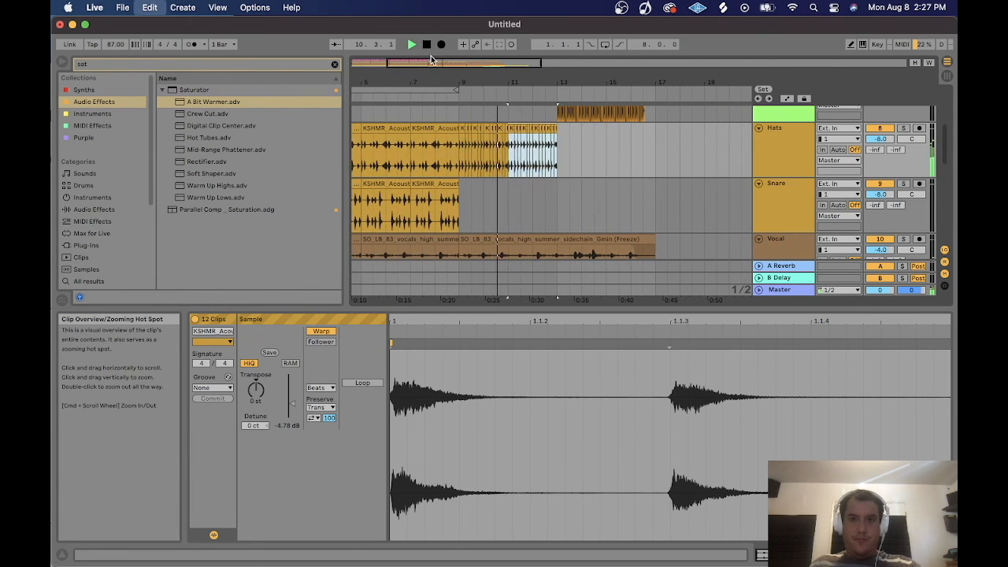
{"action": "key", "text": "super+d"}
{"action": "key", "text": "super+d"}
Unfold the ah2_drum tracks and inspect the devices on each of them.
{"action": "left_click_drag", "start_coordinate": [408, 77], "coordinate": [445, 47]}
{"action": "scroll", "coordinate": [610, 191], "scroll_direction": "up", "scroll_amount": 3}
{"action": "scroll", "coordinate": [613, 188], "scroll_direction": "up", "scroll_amount": 5}
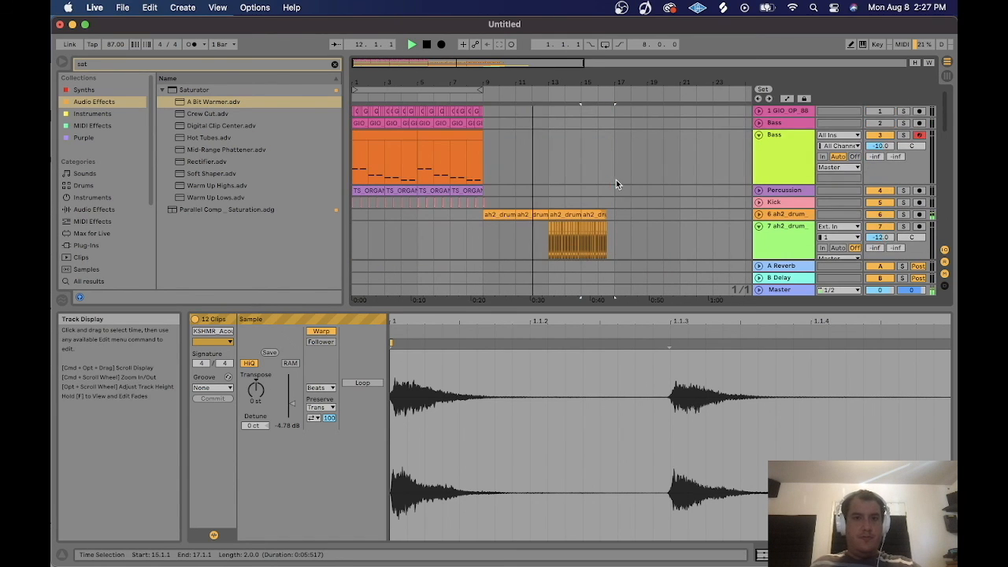
{"action": "scroll", "coordinate": [607, 189], "scroll_direction": "down", "scroll_amount": 5}
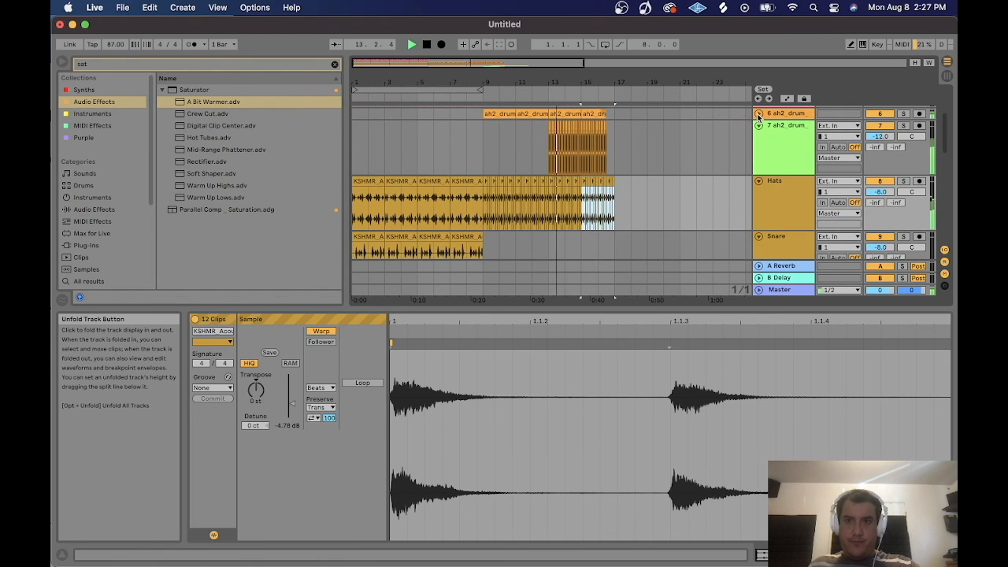
{"action": "left_click", "coordinate": [759, 114]}
{"action": "left_click", "coordinate": [779, 119]}
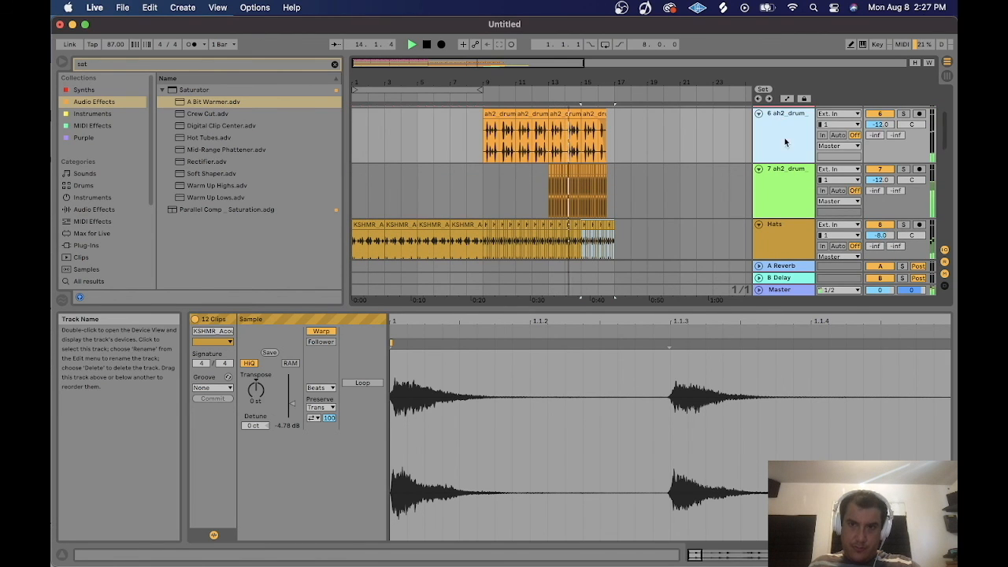
{"action": "left_click", "coordinate": [790, 180]}
{"action": "left_click", "coordinate": [866, 554]}
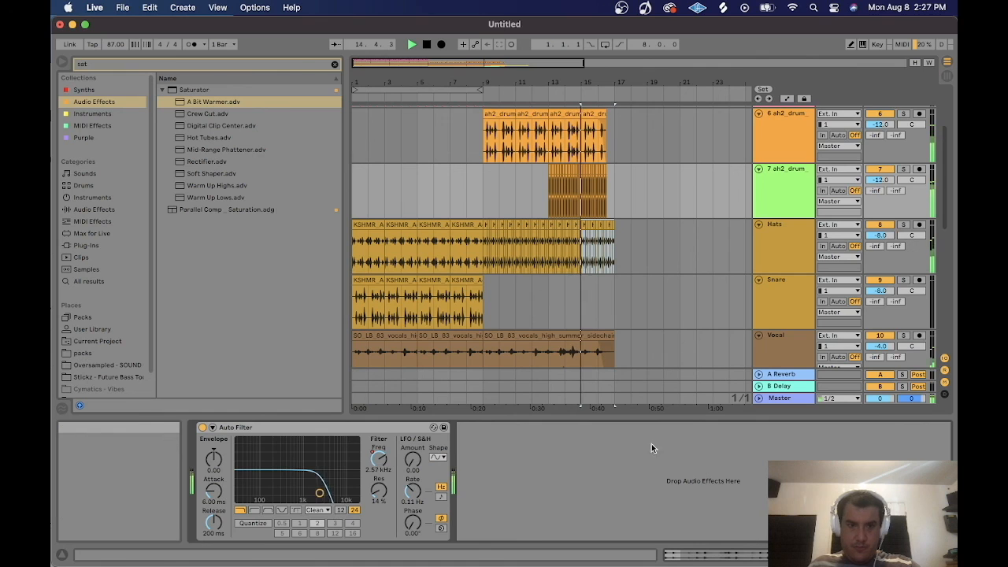
{"action": "left_click", "coordinate": [794, 126]}
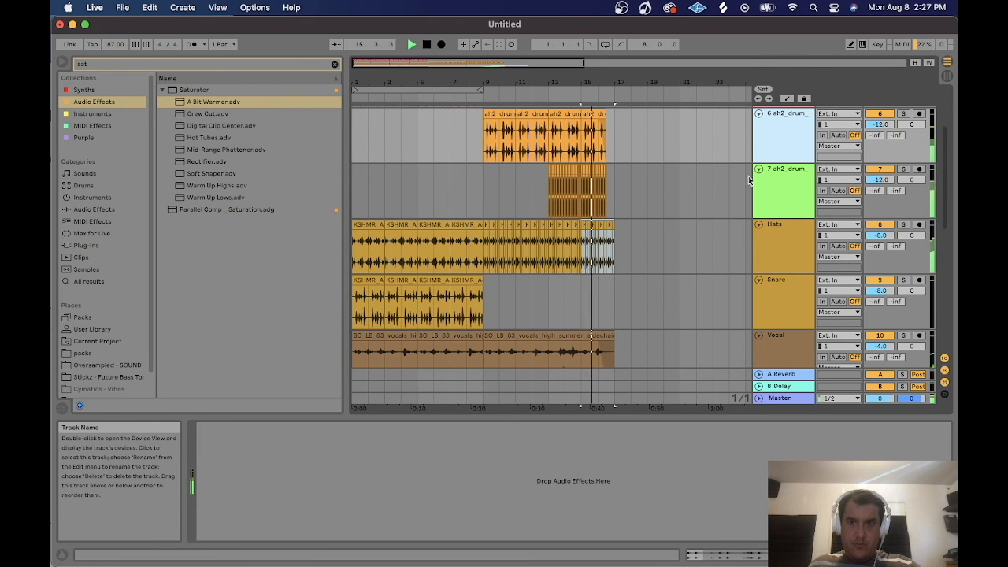
{"action": "left_click", "coordinate": [793, 185]}
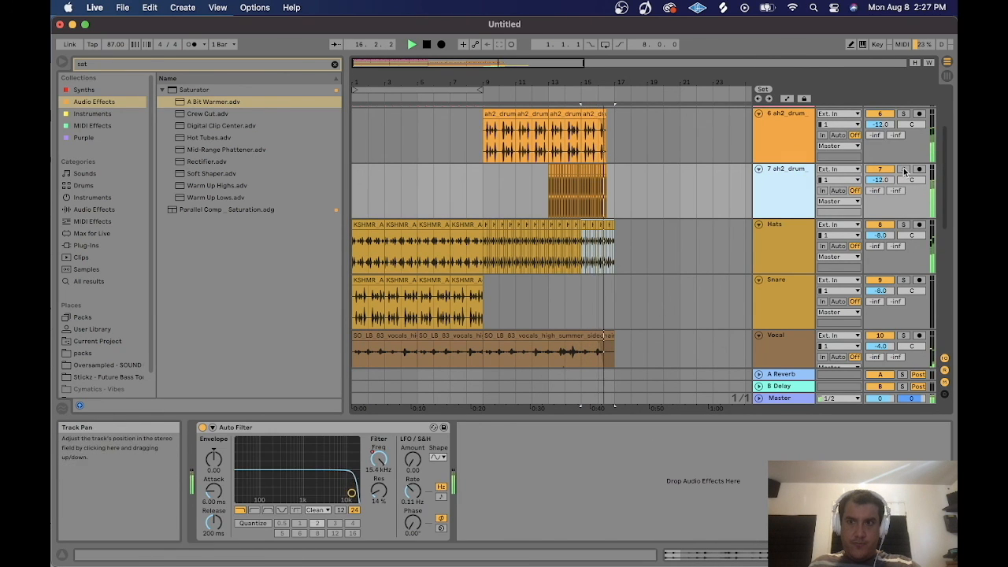